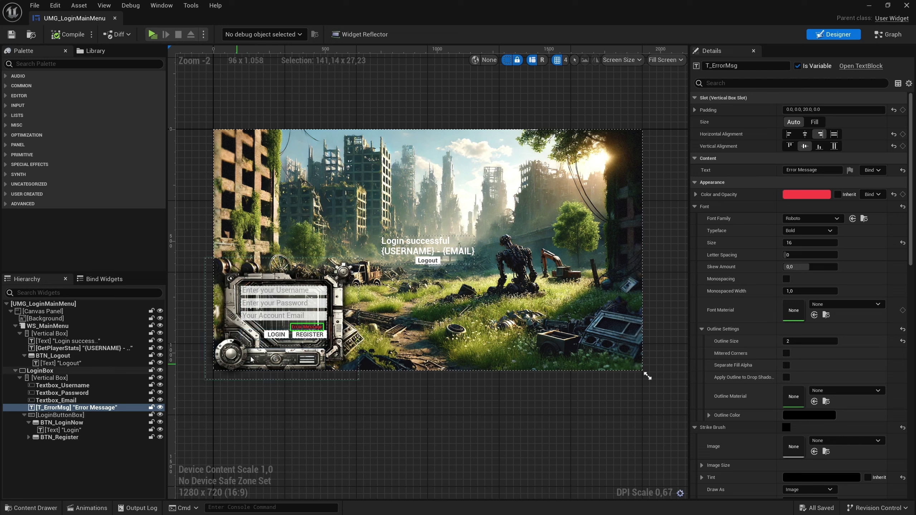
Open the Content Drawer to show the Tutorial_Login BP folder's blueprint assets.
click(41, 507)
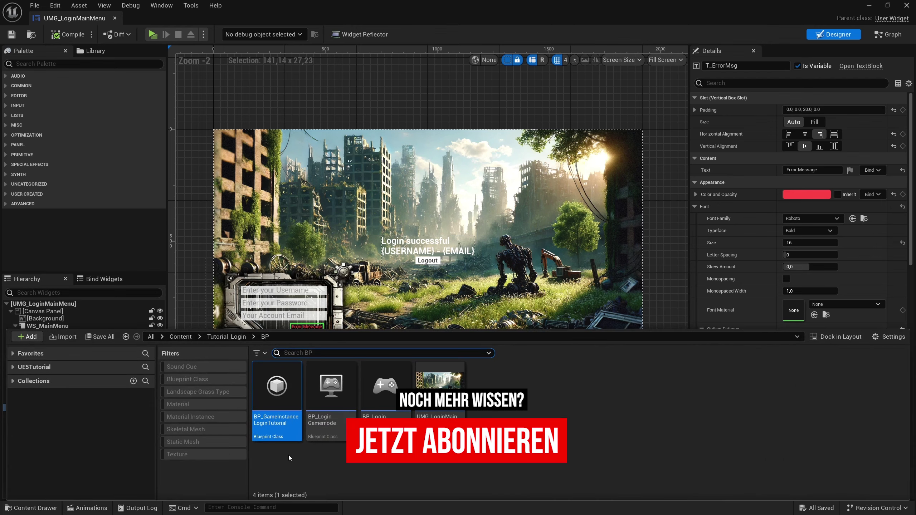
mouse_move(266, 412)
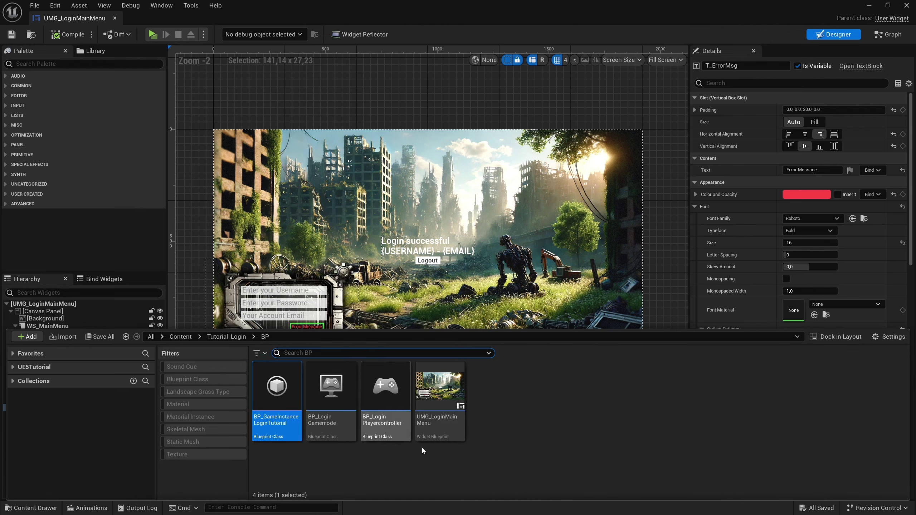
click(537, 421)
Start a new Blueprint Class with GameInstance as parent, then cancel the Pick Parent Class dialog.
right_click(508, 375)
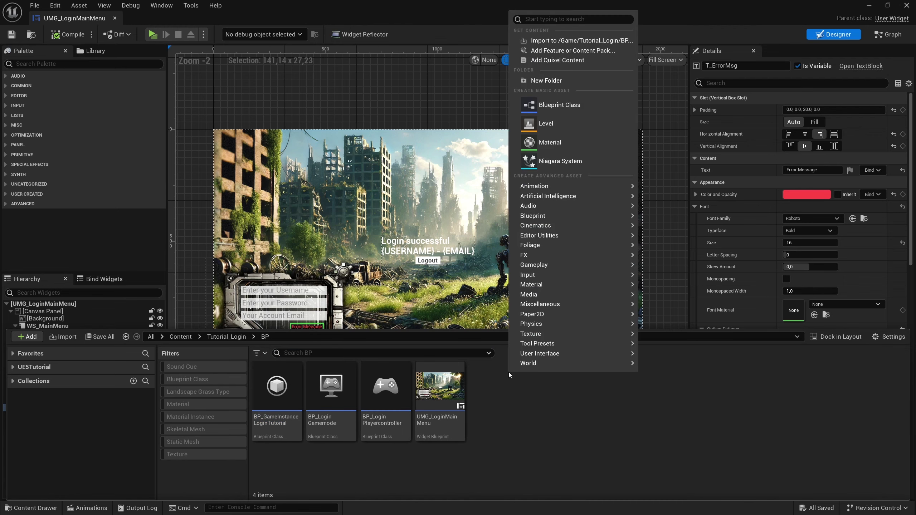
click(555, 108)
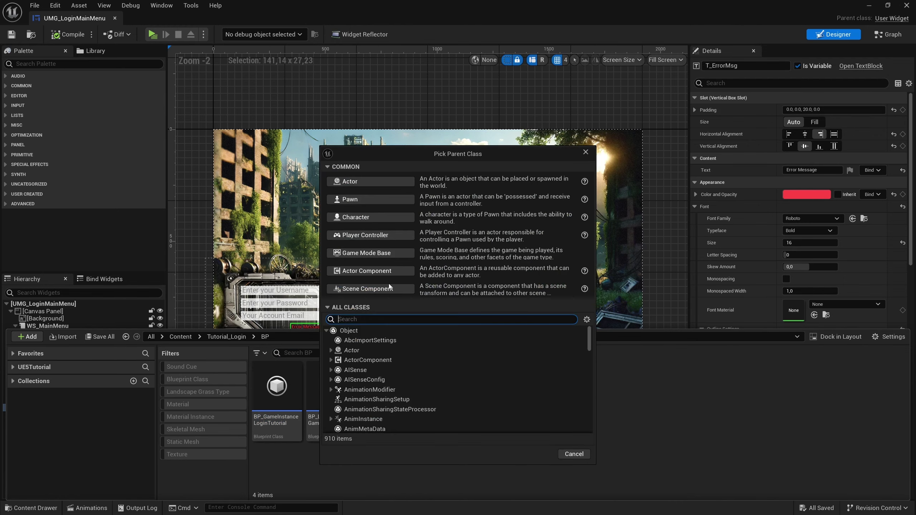
text(Game Ins)
text(tance)
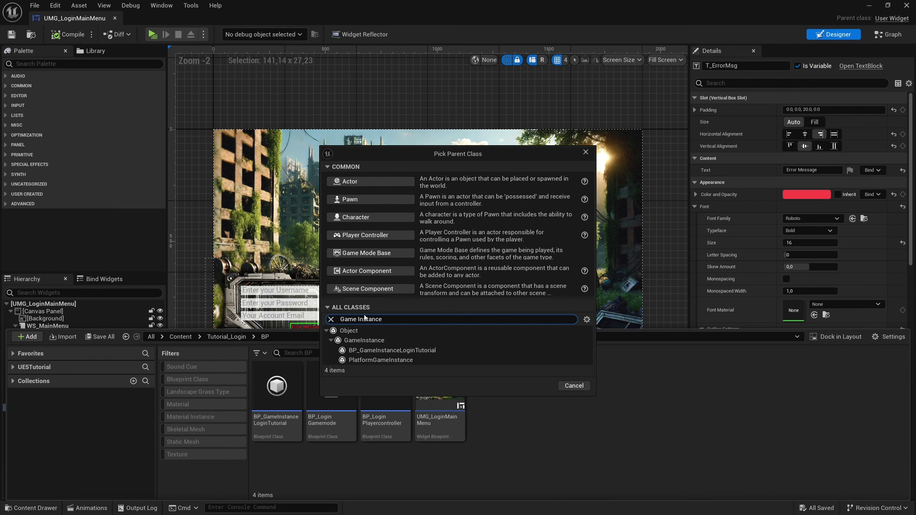
click(348, 341)
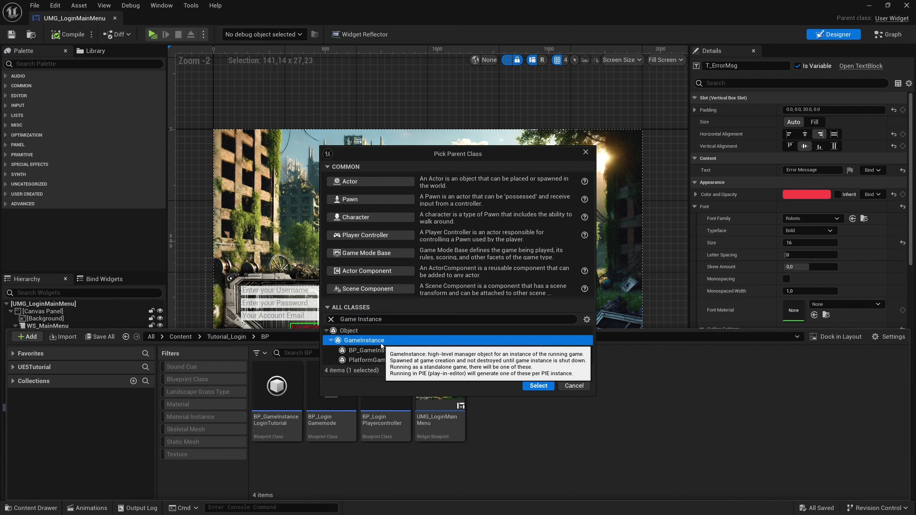
click(577, 386)
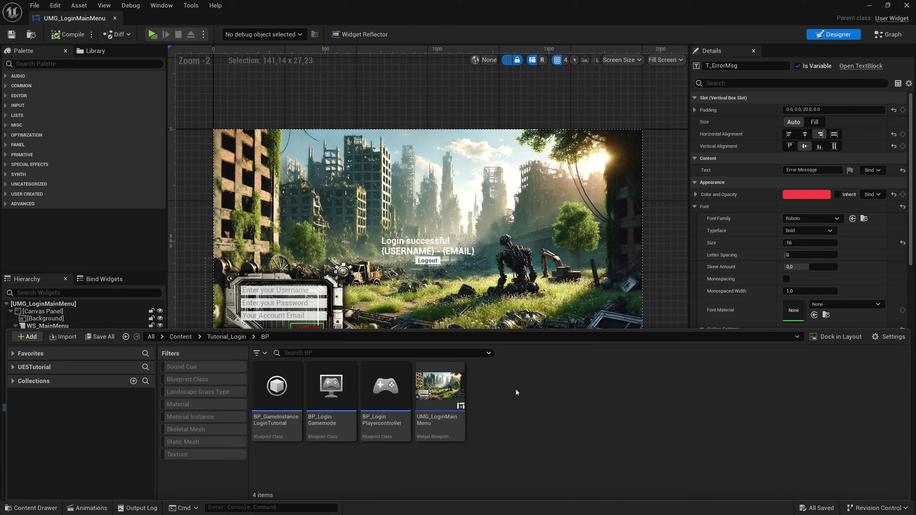
Open BP_GameInstanceLoginTutorial from the Content Drawer to view its empty Event Graph.
double_click(279, 393)
right_drag(398, 186, 406, 190)
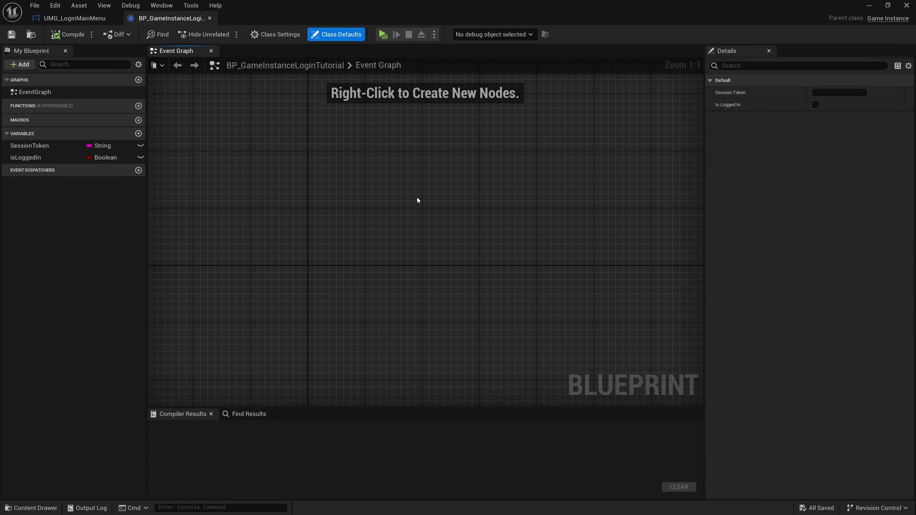
scroll(417, 199, down, 7)
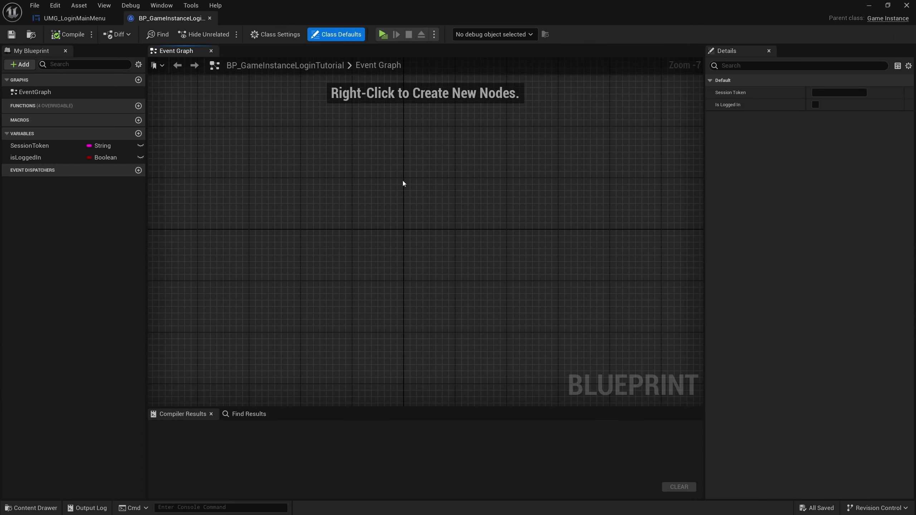
scroll(403, 183, up, 7)
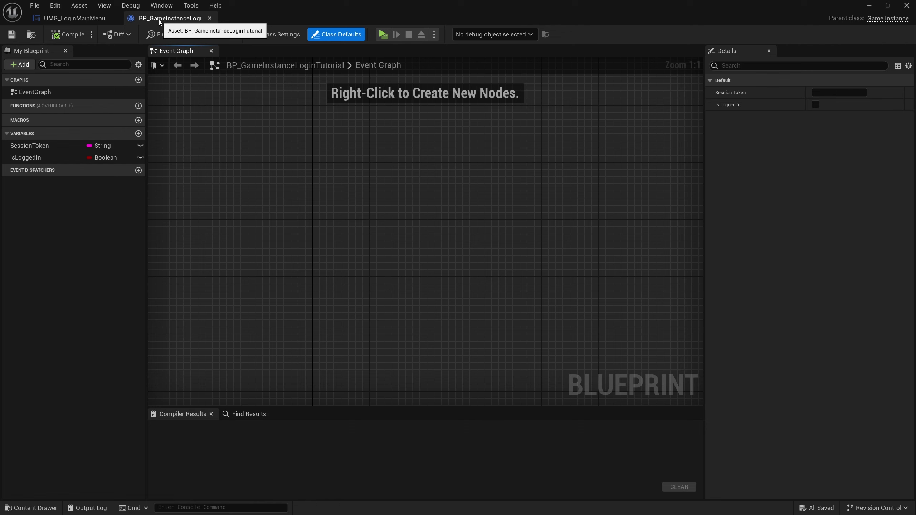
Add a Custom Event node to the graph and name it ShowErrorMessage.
right_click(339, 183)
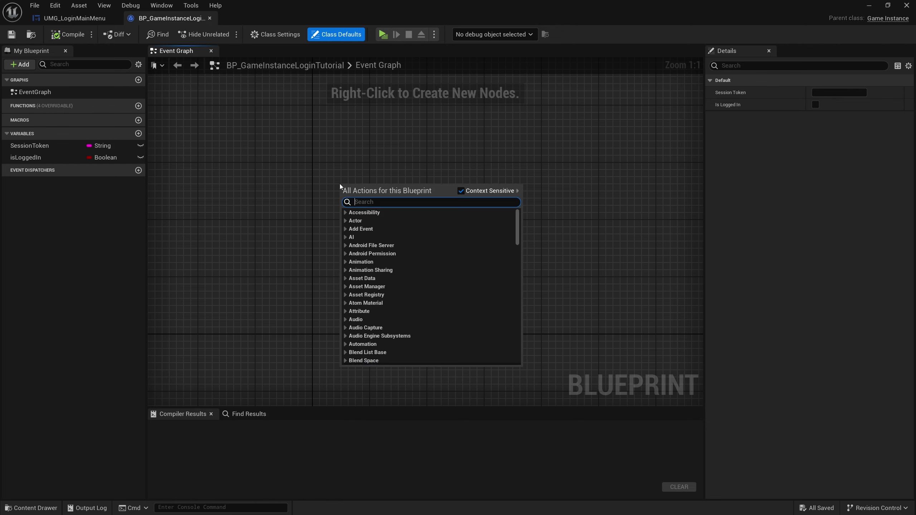
text(custom)
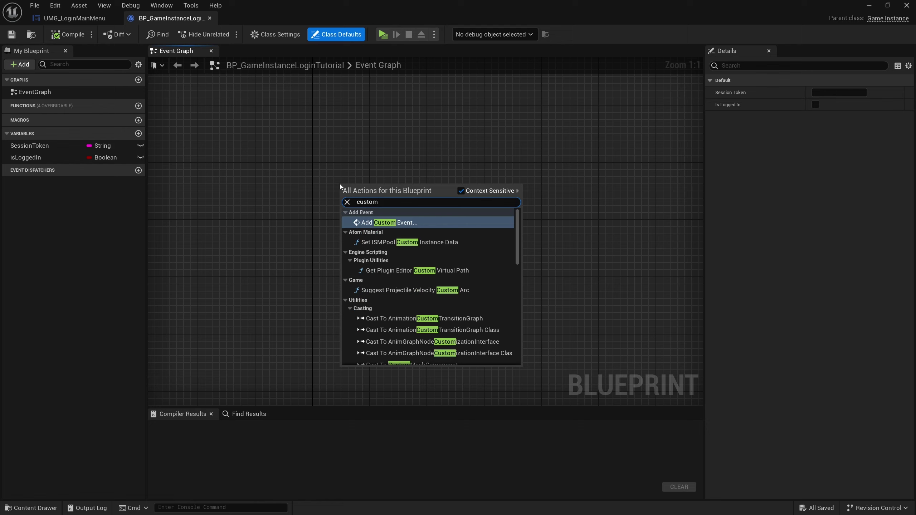
click(373, 223)
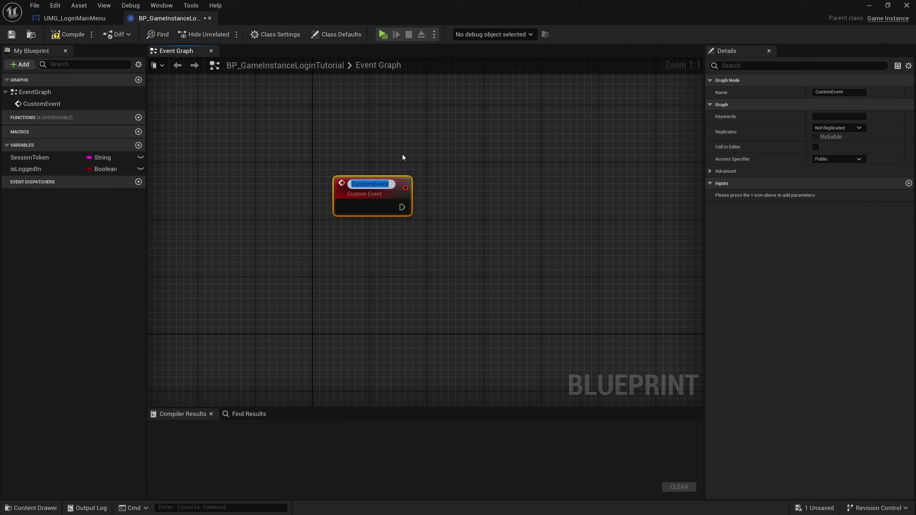
text(Show)
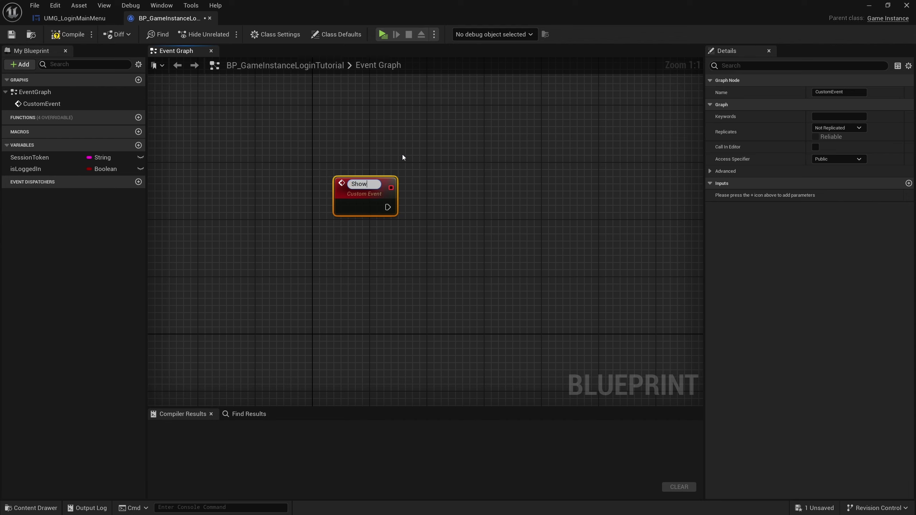
text(Error)
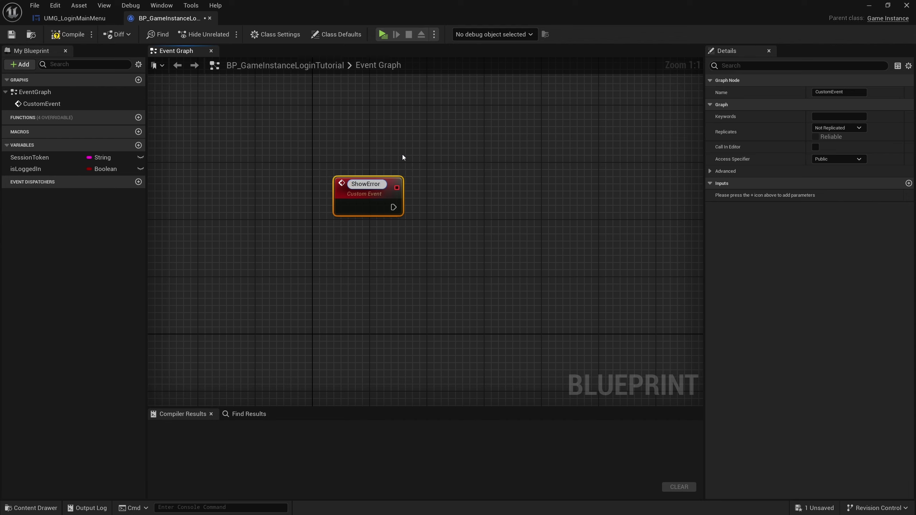
text(Message)
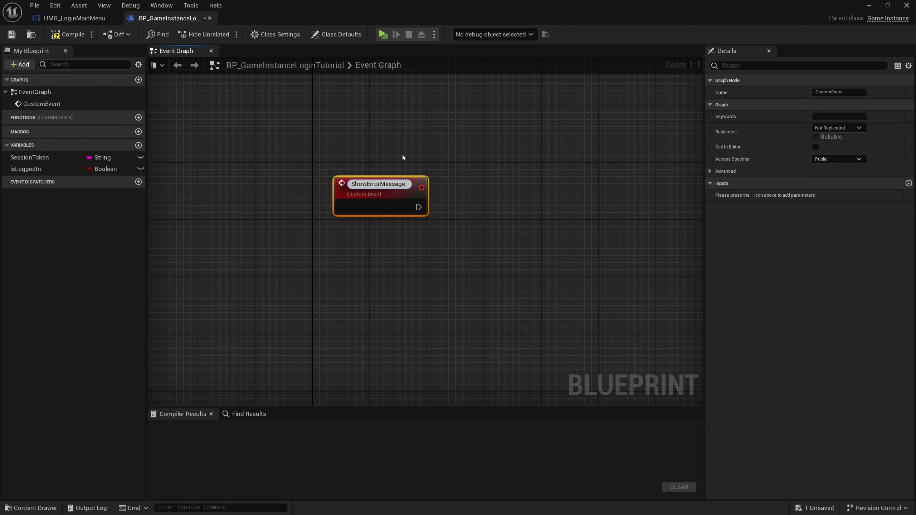
key(Return)
right_drag(402, 154, 348, 152)
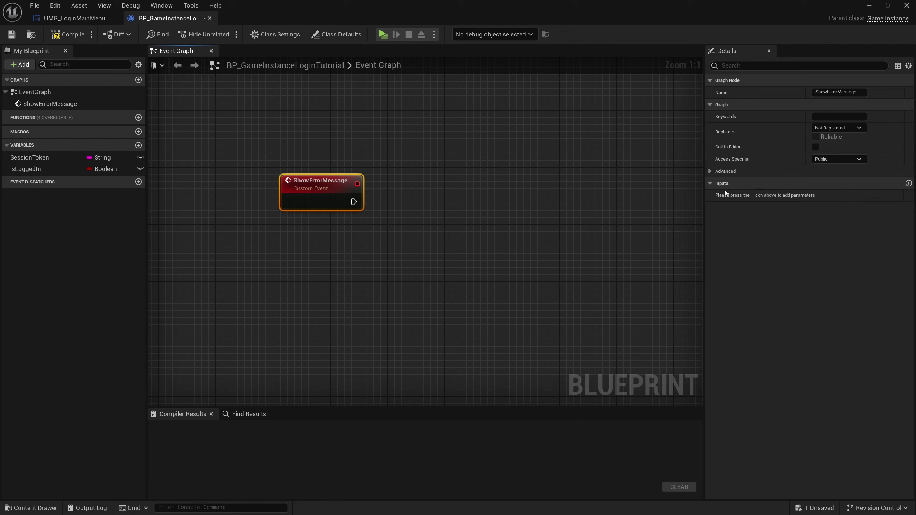
Add two event inputs in Details, renaming NewParam to Title and NewParam2 to Content.
click(908, 183)
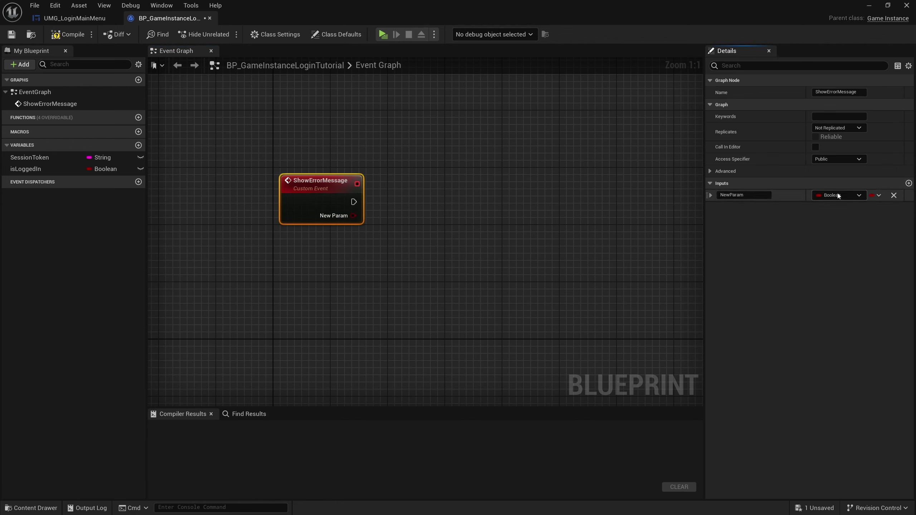
click(909, 184)
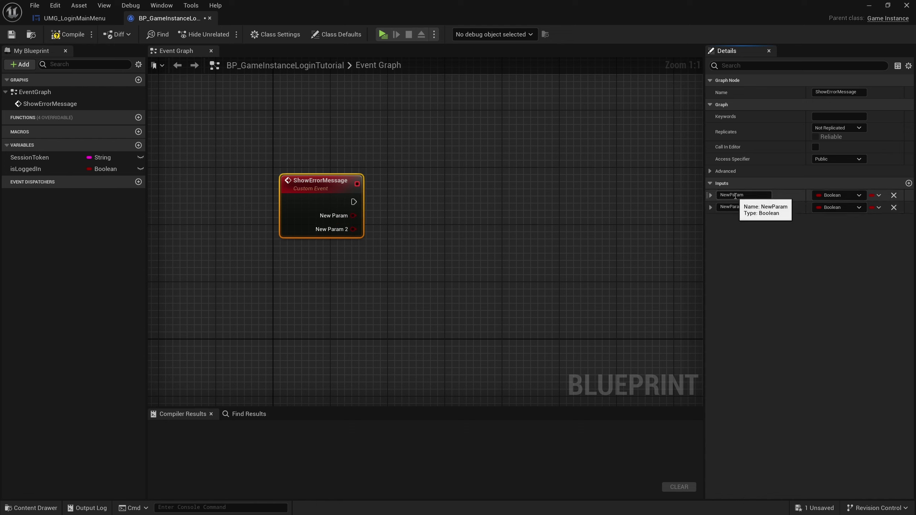
click(746, 196)
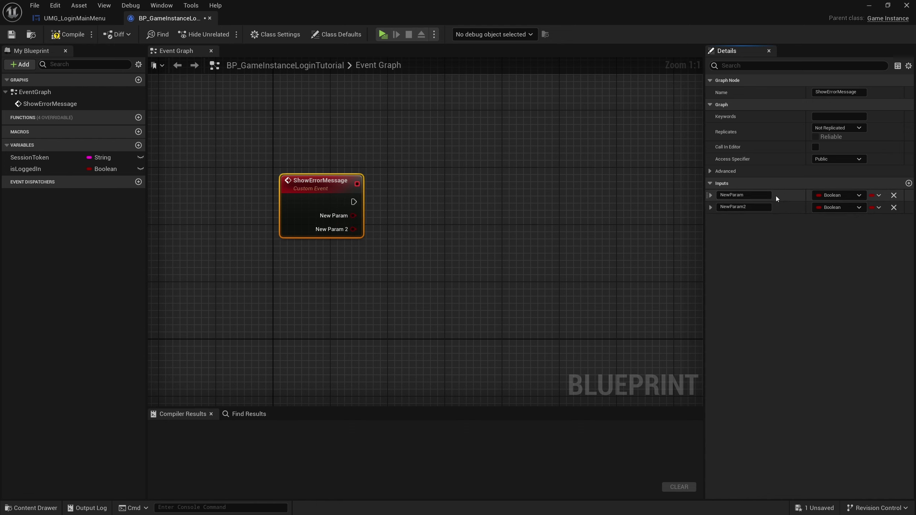
double_click(747, 196)
text(Title)
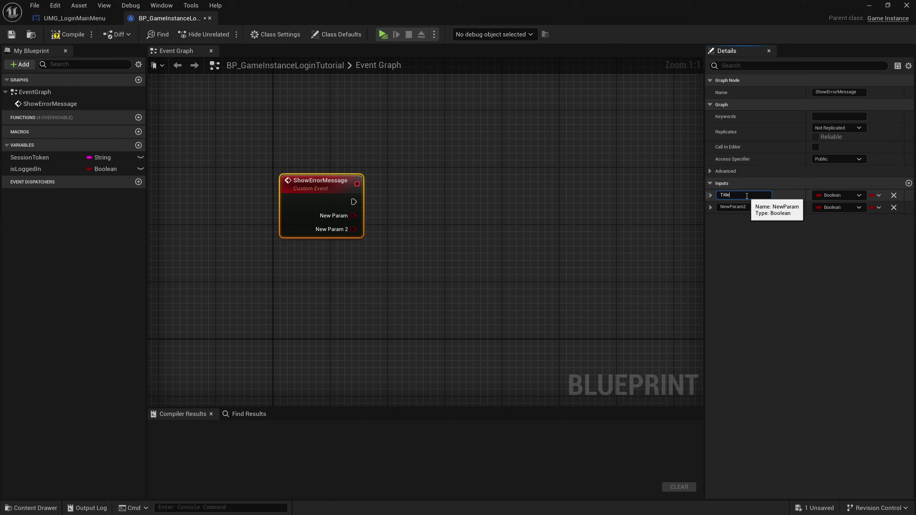
key(Return)
double_click(742, 207)
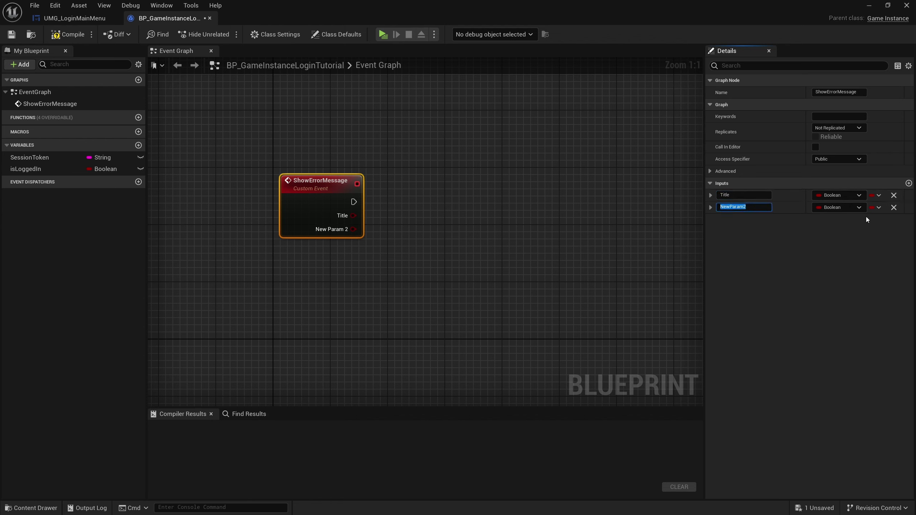
text(Des)
key(BackSpace)
key(BackSpace)
key(BackSpace)
text(Content)
key(Return)
Change both the Title and Content input pin types to Text.
click(832, 195)
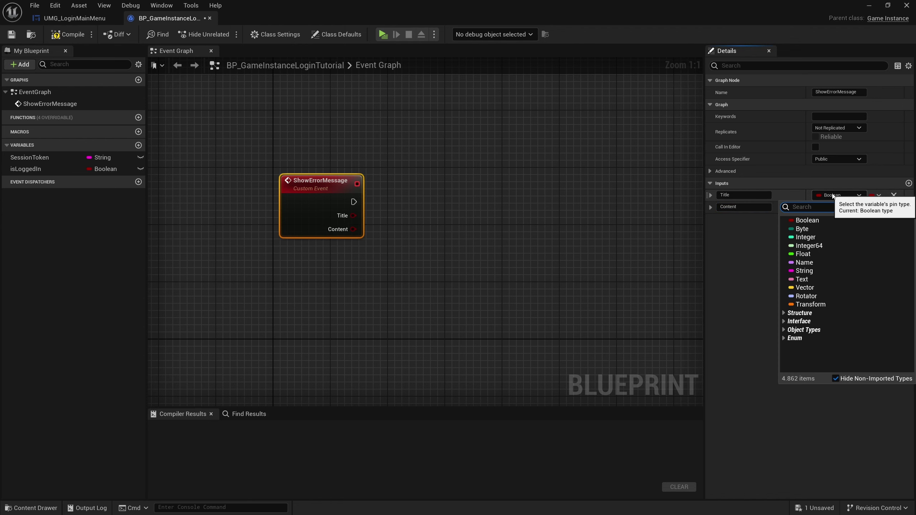
click(816, 279)
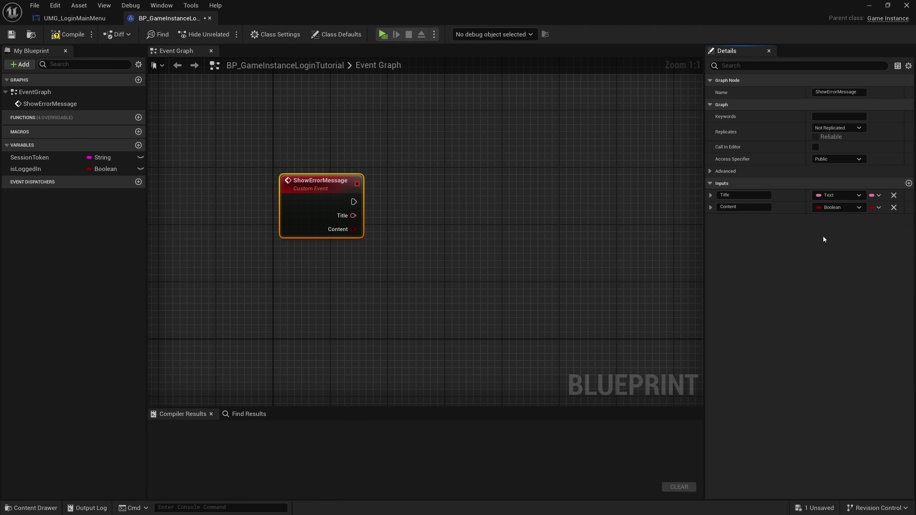
click(834, 207)
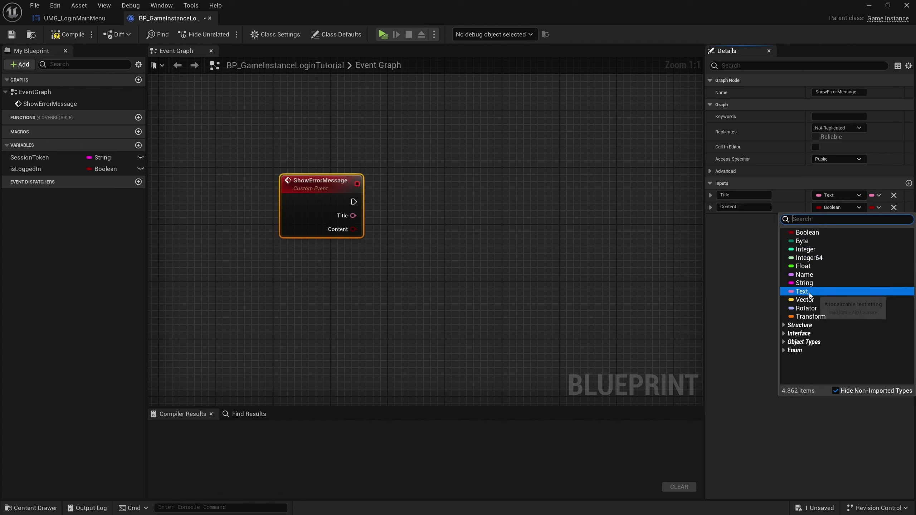
click(813, 292)
click(827, 196)
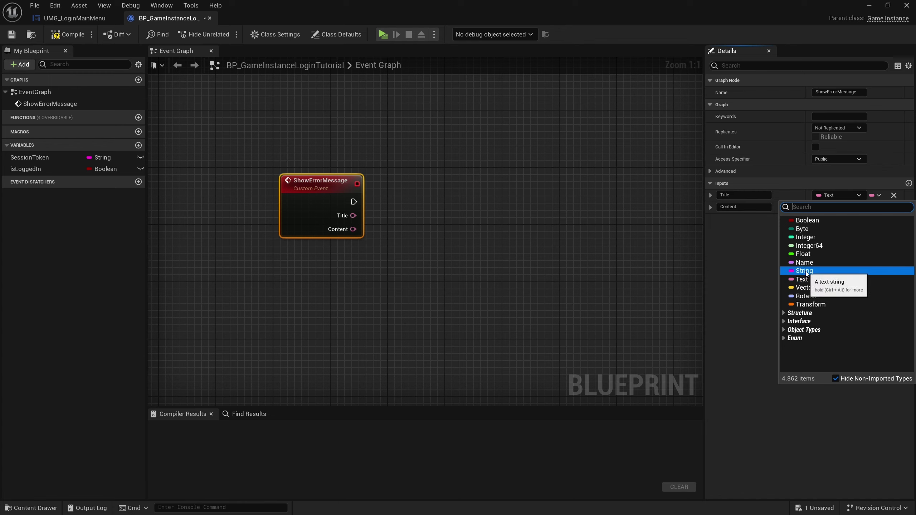
click(363, 248)
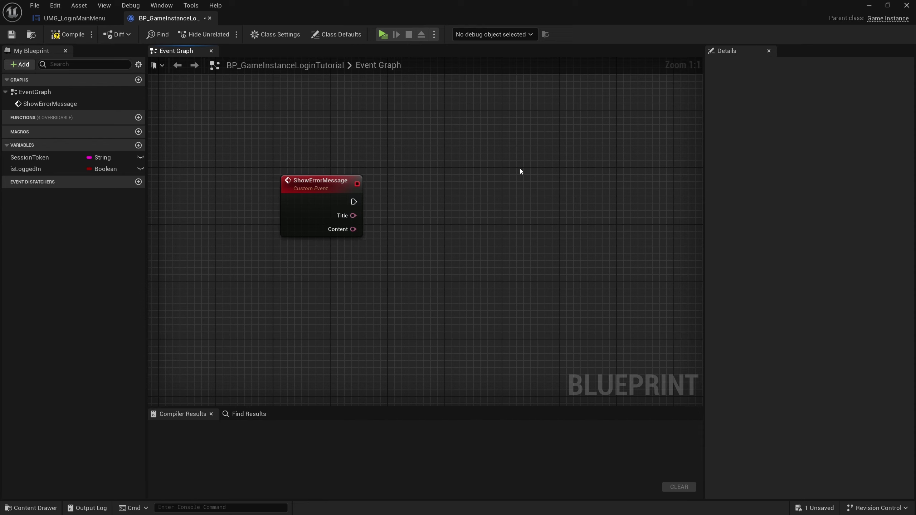
Nudge the ShowErrorMessage node into place and compile BP_GameInstanceLoginTutorial.
drag(343, 175, 336, 161)
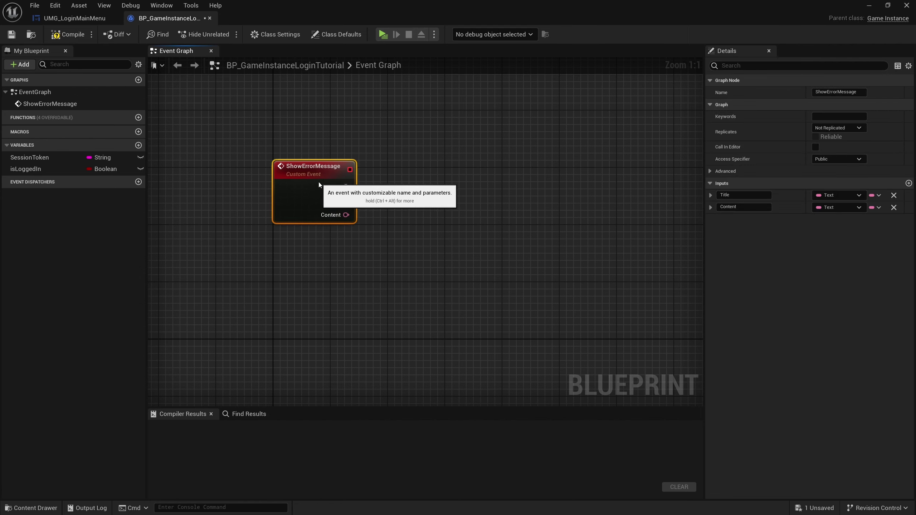
click(454, 167)
click(329, 205)
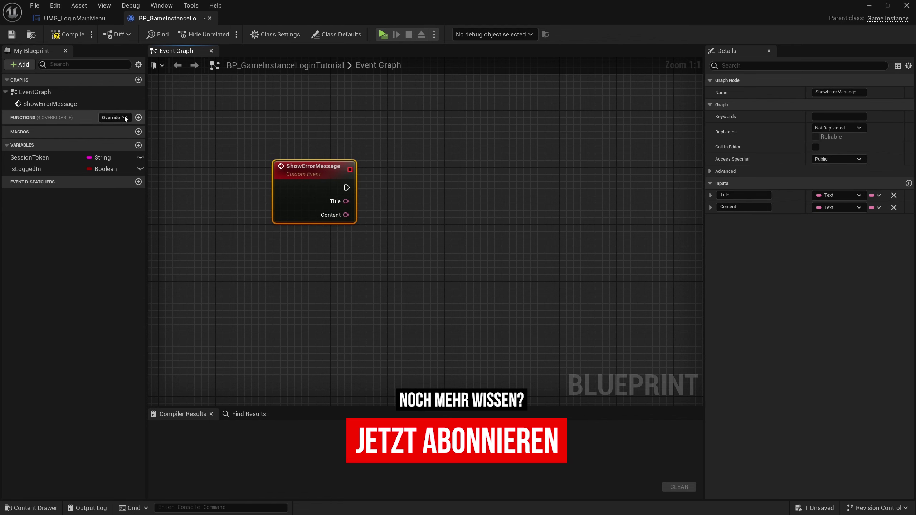
click(347, 176)
click(67, 34)
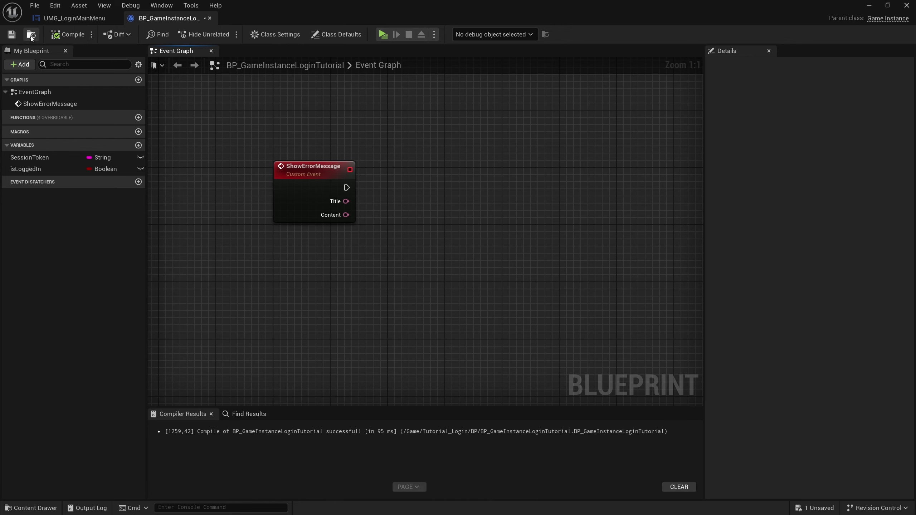
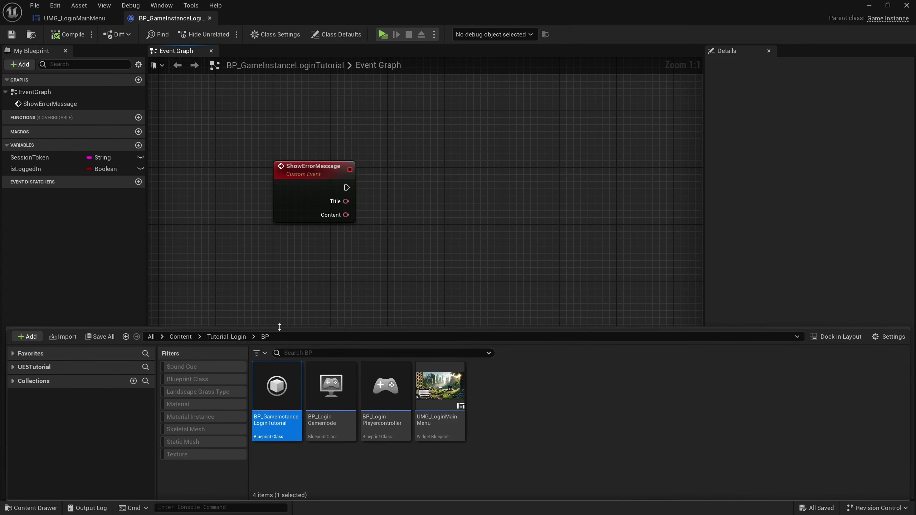
Create a UserWidget-based Widget Blueprint named UMG_ErrorMessageWindow in the Tutorial_Login/BP folder.
click(342, 476)
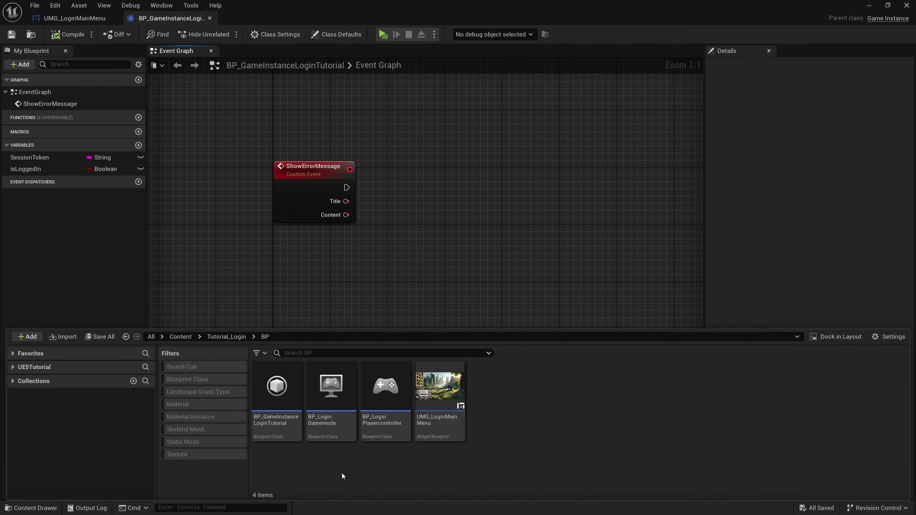
right_click(495, 390)
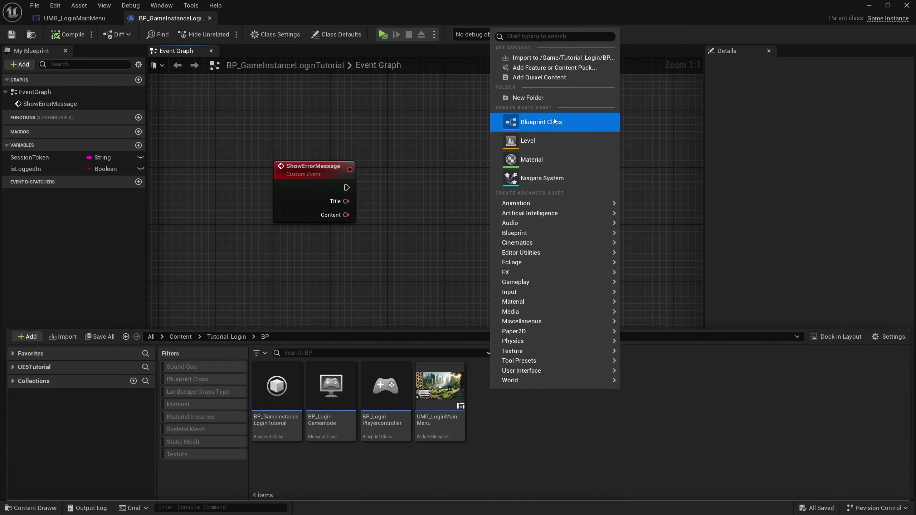
mouse_move(540, 372)
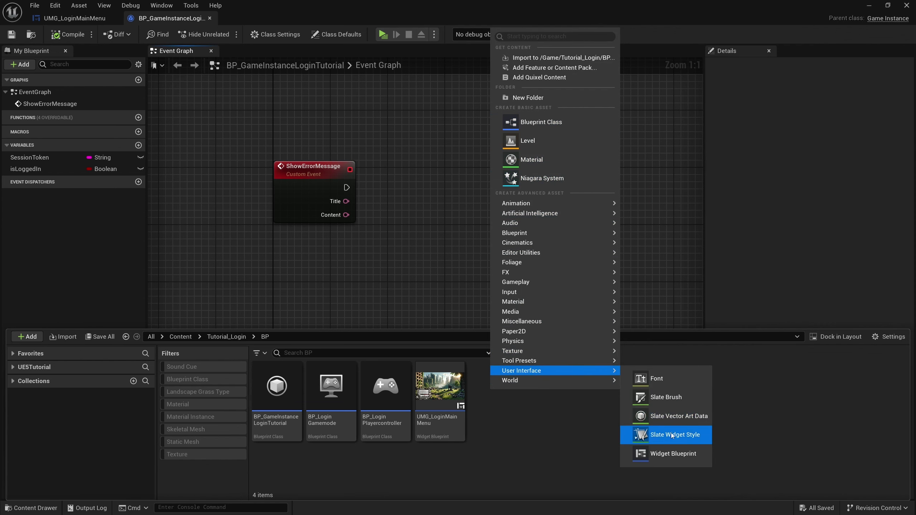
click(671, 454)
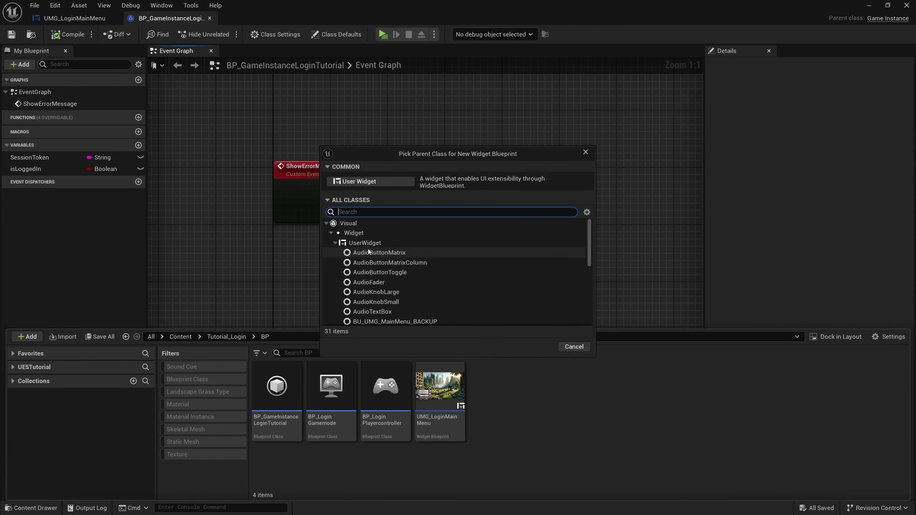
click(364, 243)
click(537, 347)
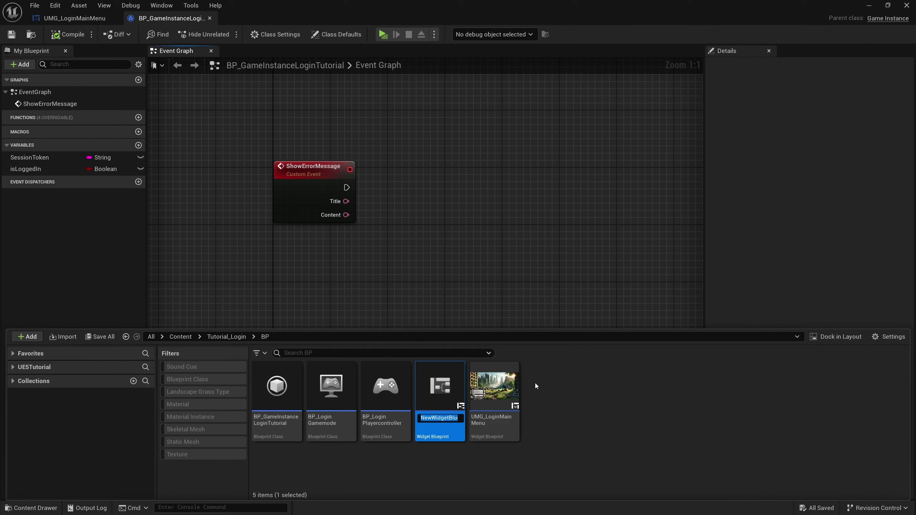
text(UMG_Wi)
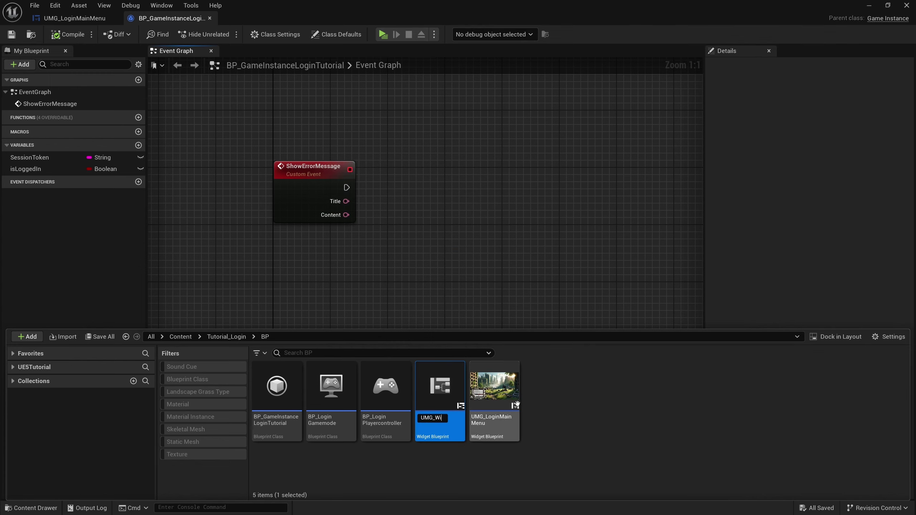
key(BackSpace)
key(BackSpace)
text(orMe)
text(ssageWindow)
key(Return)
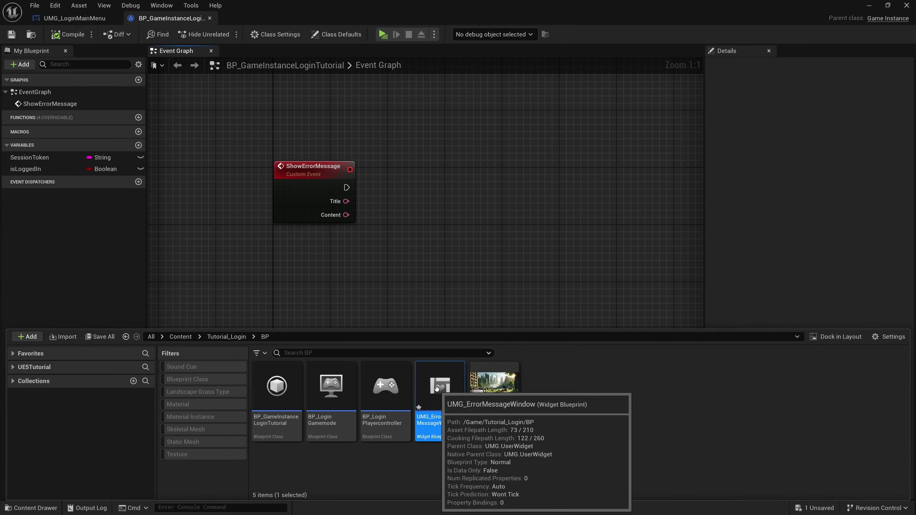
Open UMG_ErrorMessageWindow and add a Canvas Panel as its root.
double_click(439, 399)
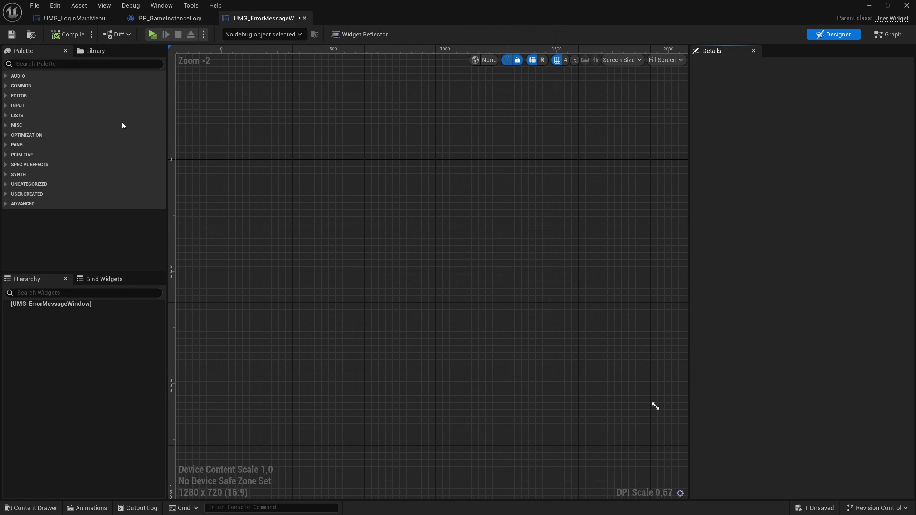
click(61, 67)
text(panel)
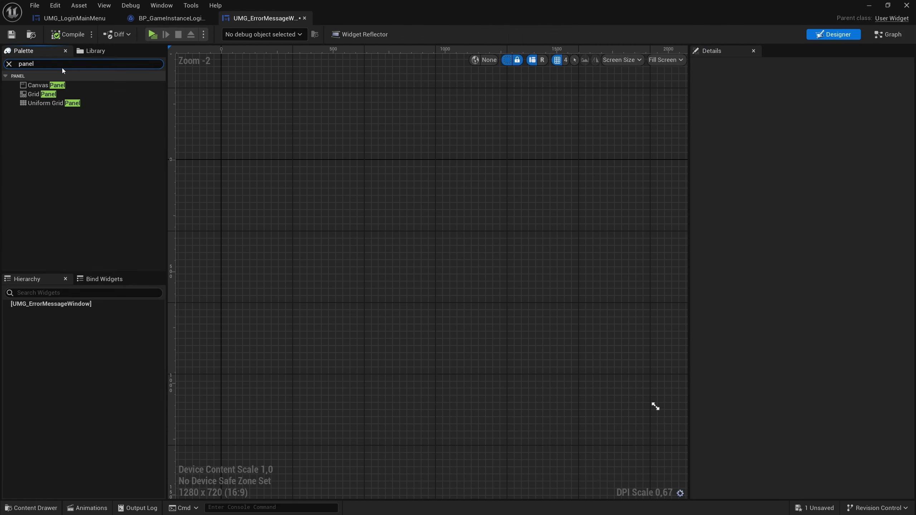
click(42, 87)
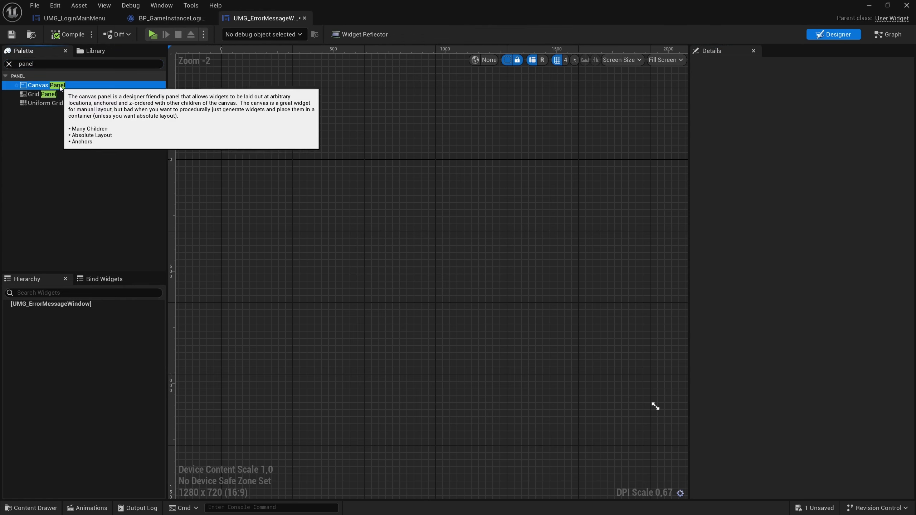
drag(42, 92, 52, 304)
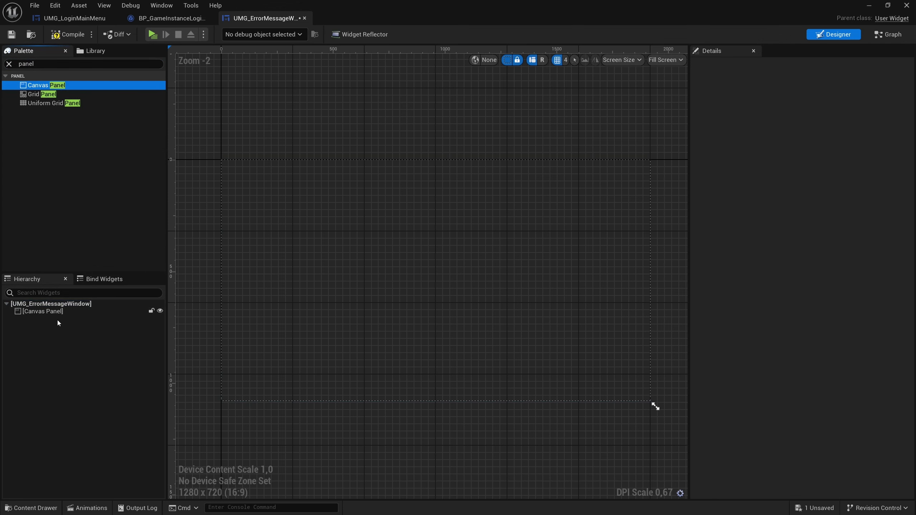
click(56, 312)
Add a Border and a Background Blur inside the Canvas Panel.
click(50, 68)
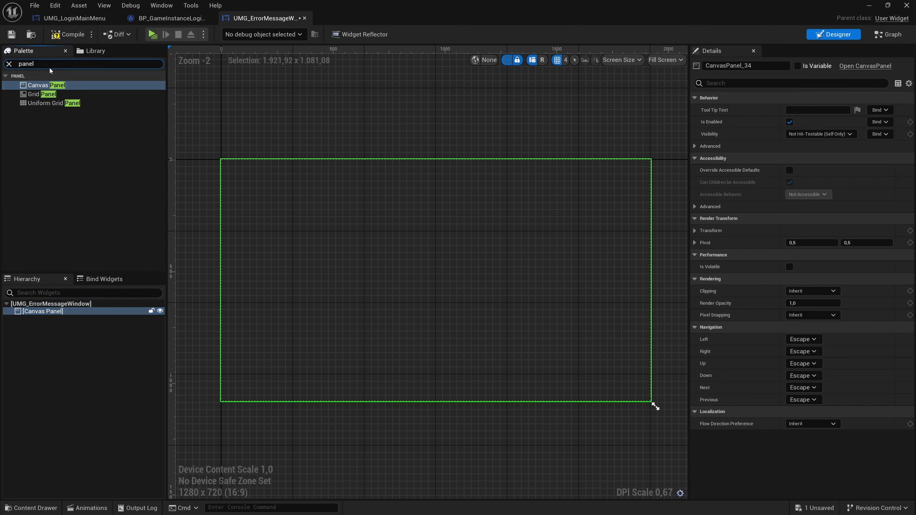
key(ctrl+a)
key(BackSpace)
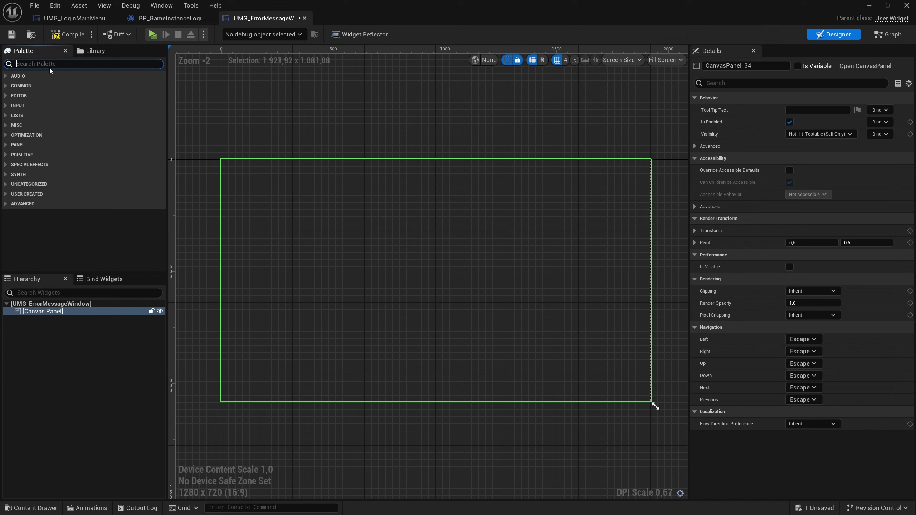
text(Border)
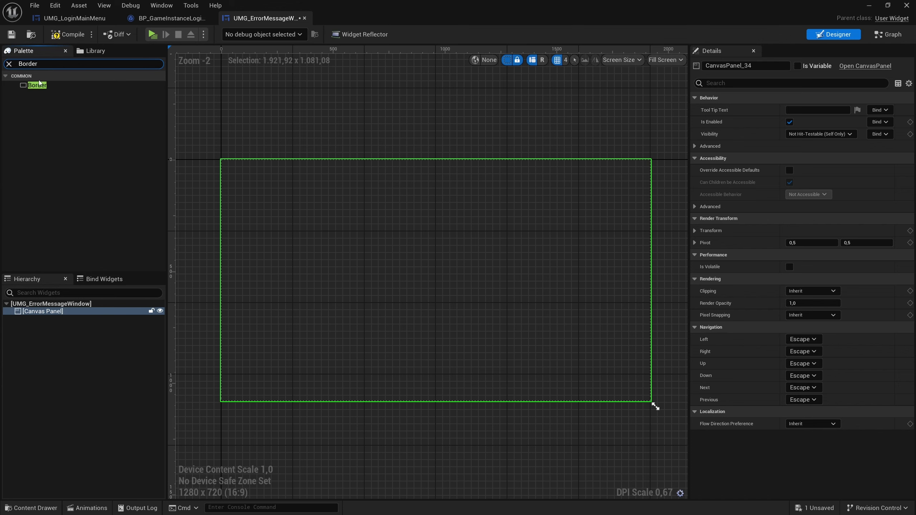
drag(37, 85, 43, 311)
click(35, 64)
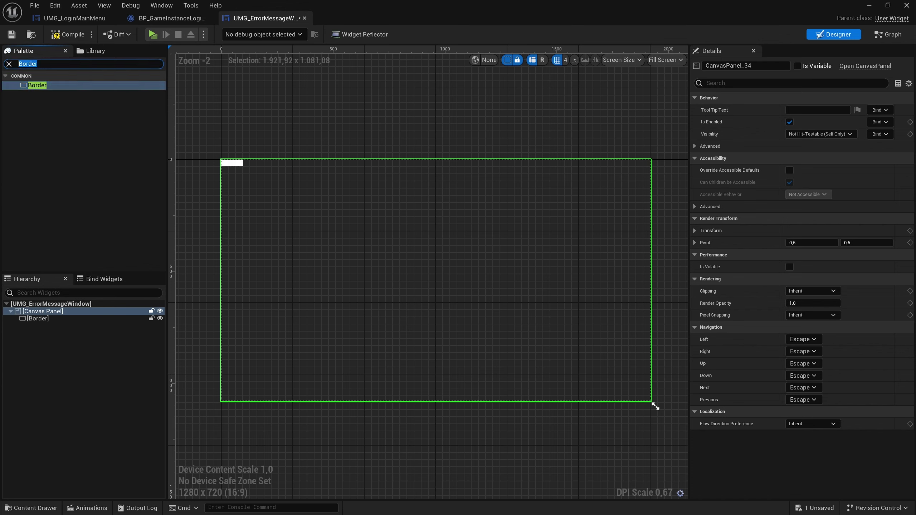
text(blur)
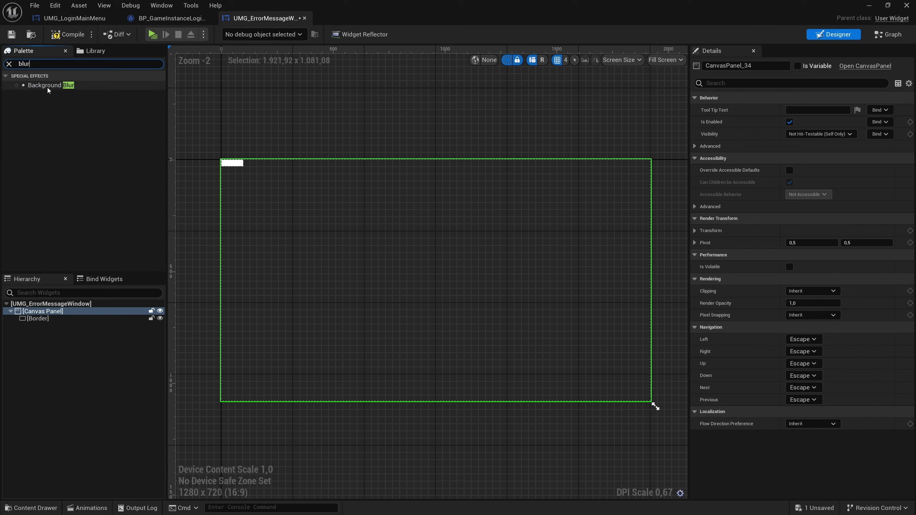
click(50, 85)
drag(47, 245, 46, 314)
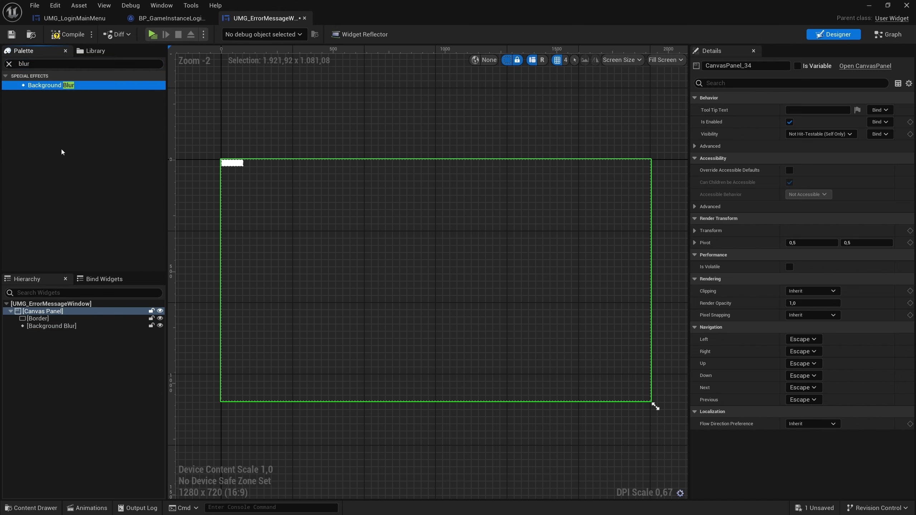
Add a Vertical Box to the Canvas Panel and move the Background Blur above the Border.
click(35, 64)
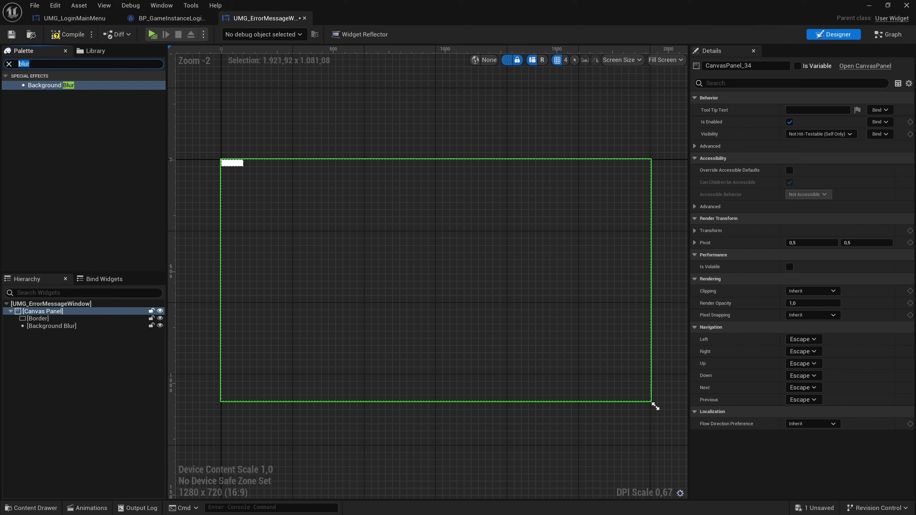
text(ver)
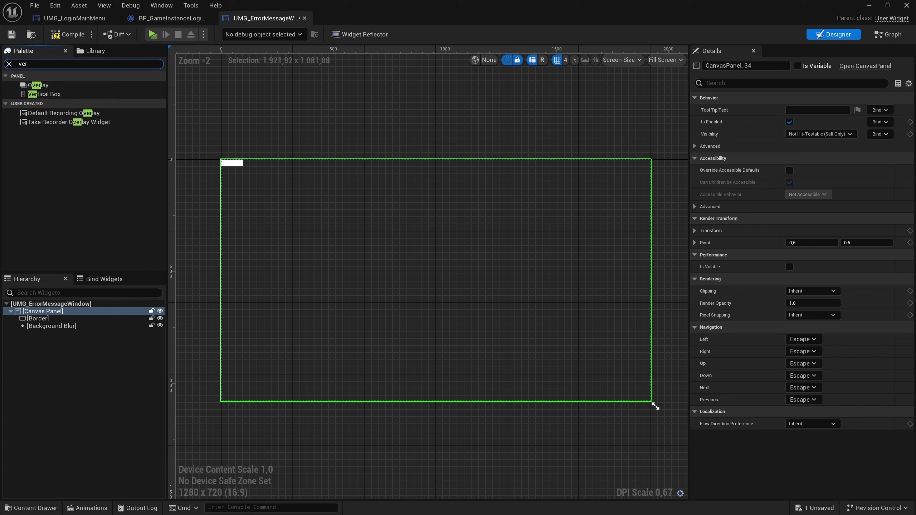
drag(43, 94, 60, 313)
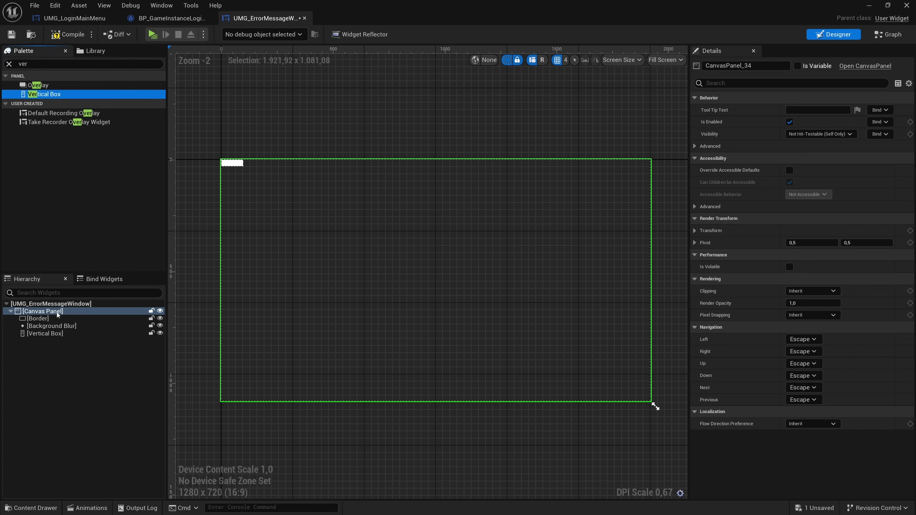
click(41, 327)
drag(40, 331, 48, 319)
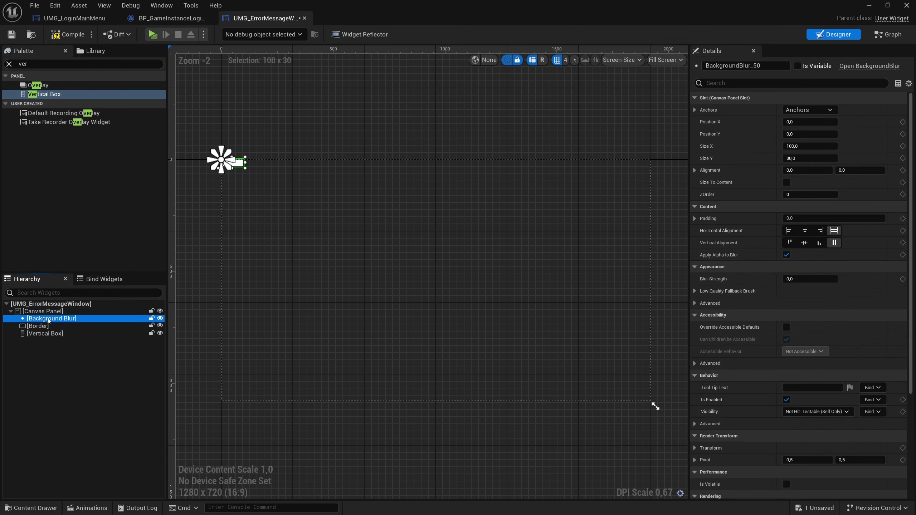
Set the Background Blur strength to 5 and apply the full-stretch anchor preset.
click(810, 281)
text(5)
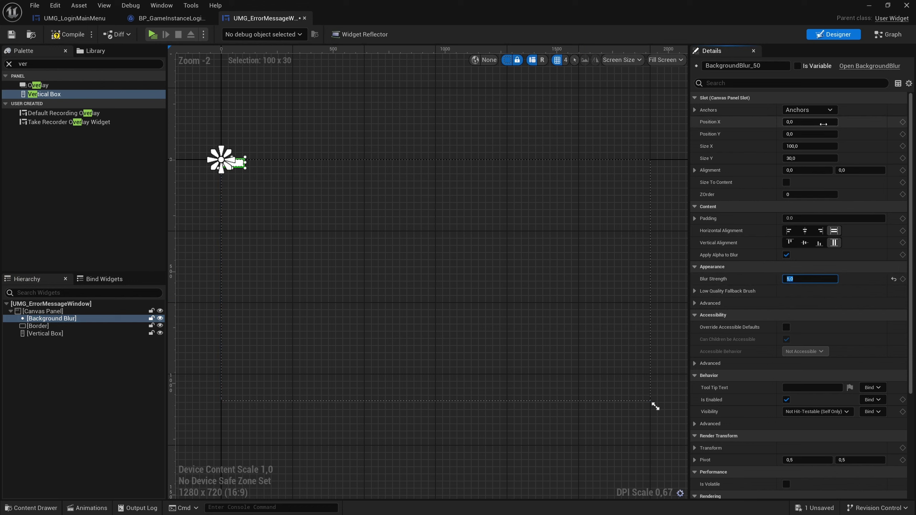
click(810, 111)
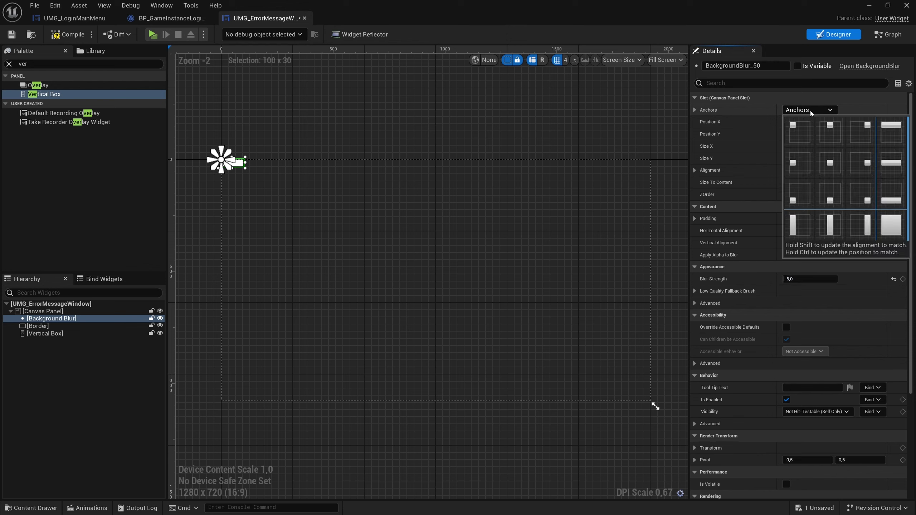
click(888, 222)
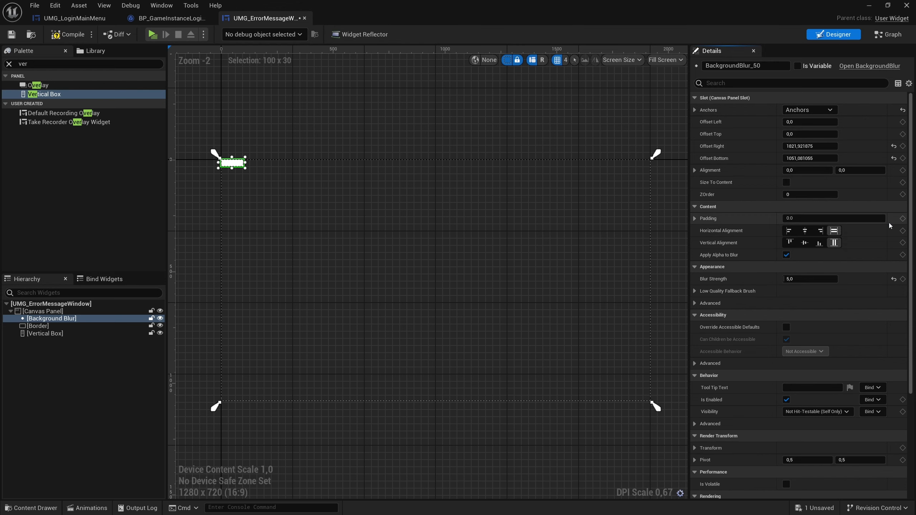
Set the blur's Offset Right and Offset Bottom to 0.
click(894, 146)
click(893, 158)
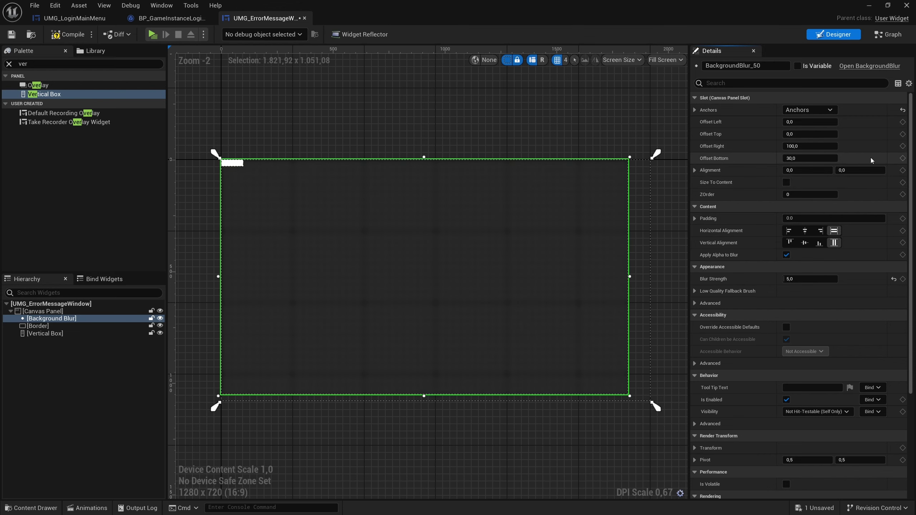
click(810, 146)
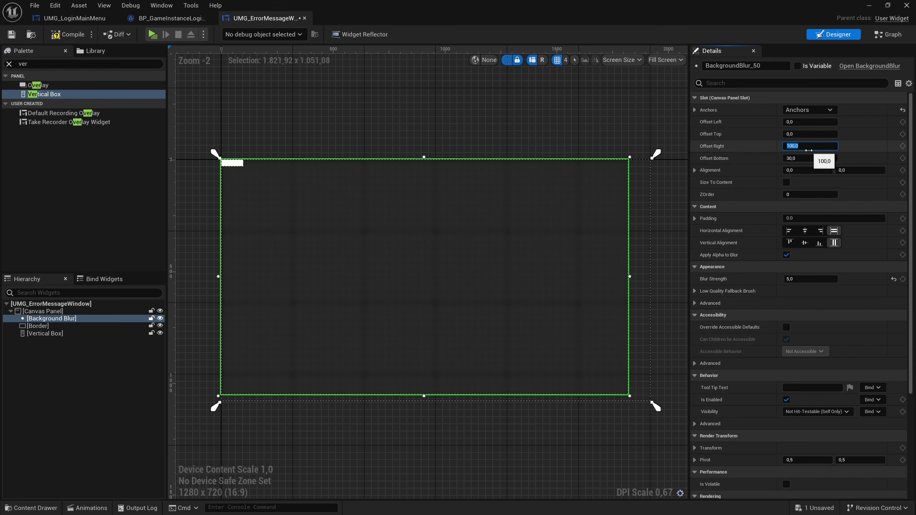
text(0)
key(Tab)
text(0)
key(Return)
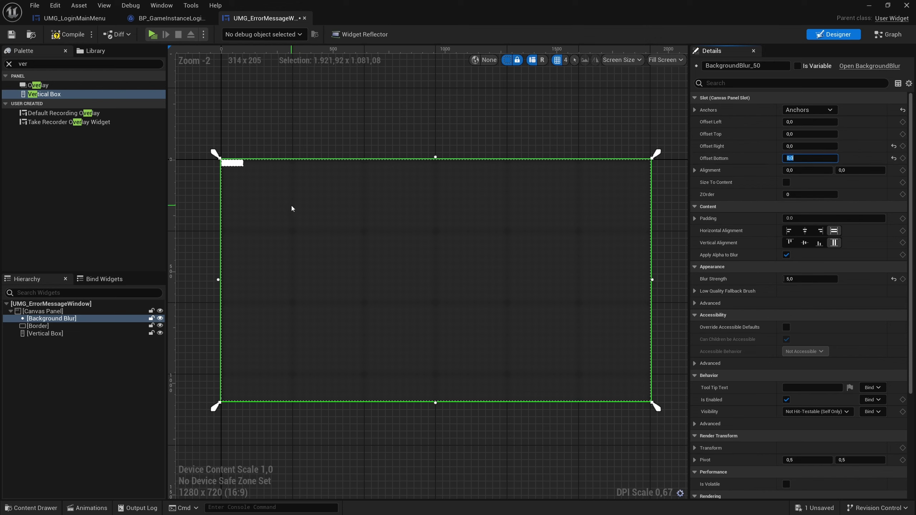
Anchor the Border with the full-stretch preset and set its Offset Right and Bottom to 0.
click(53, 326)
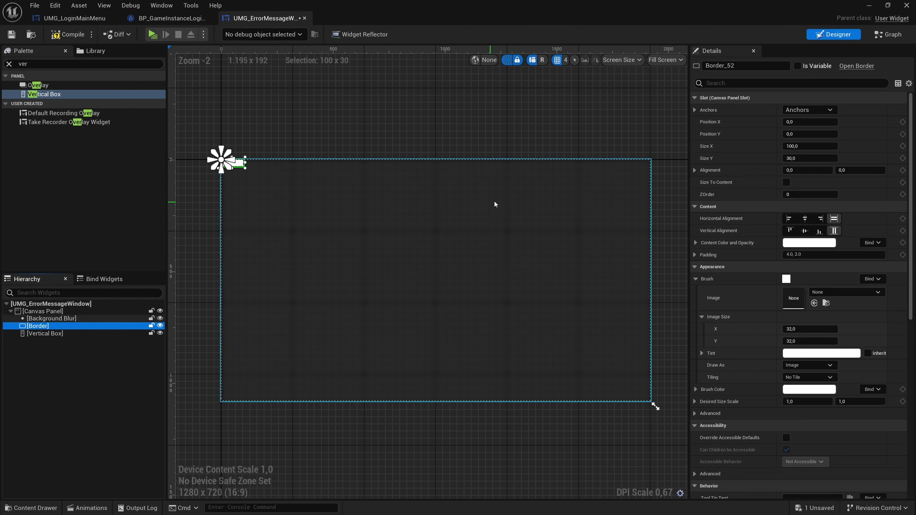
click(822, 109)
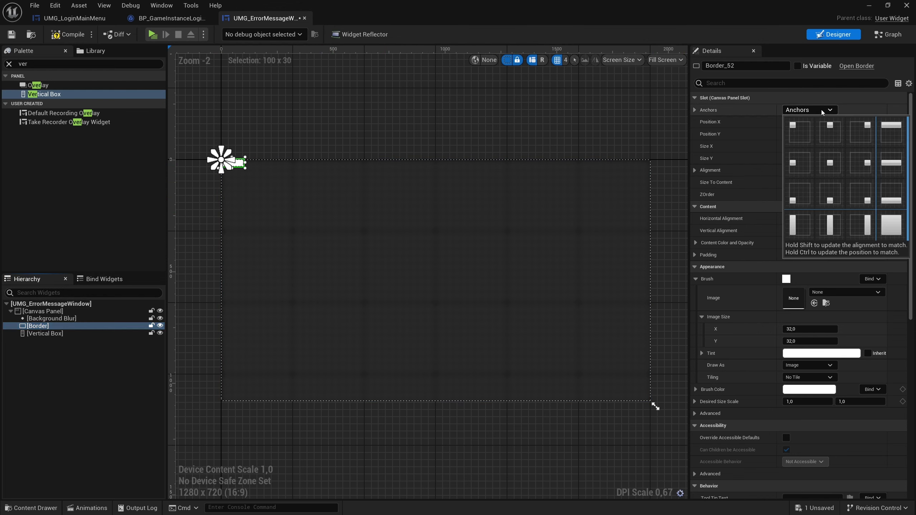
click(889, 225)
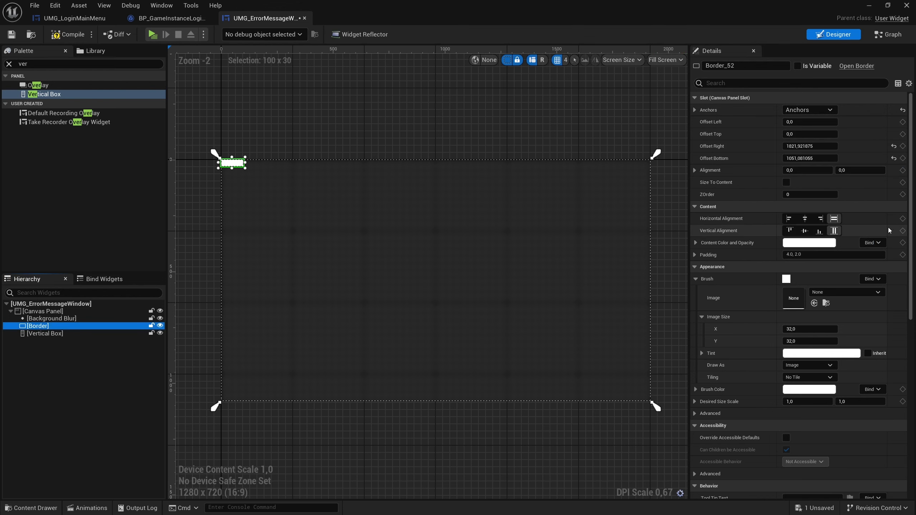
click(802, 146)
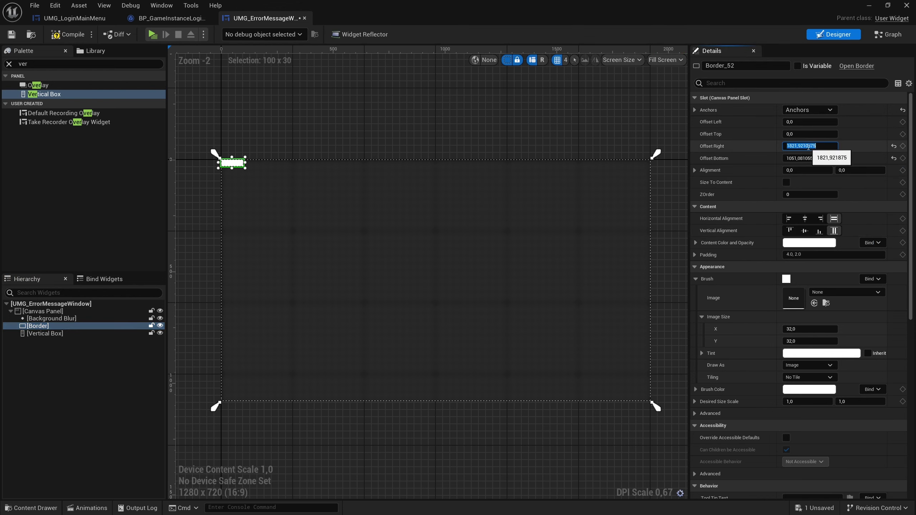
text(0)
key(Tab)
text(0)
key(Return)
key(Return)
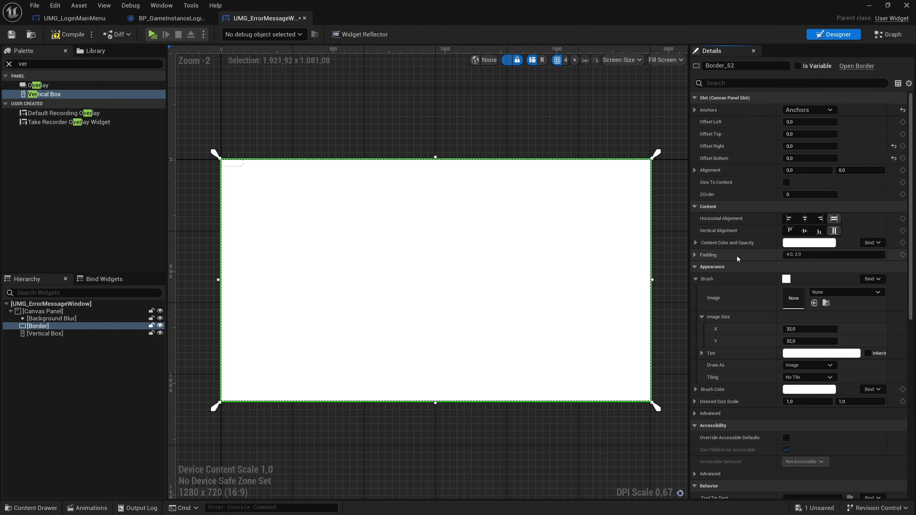
Set the Border's brush tint to a dark olive with alpha 0.2.
click(725, 284)
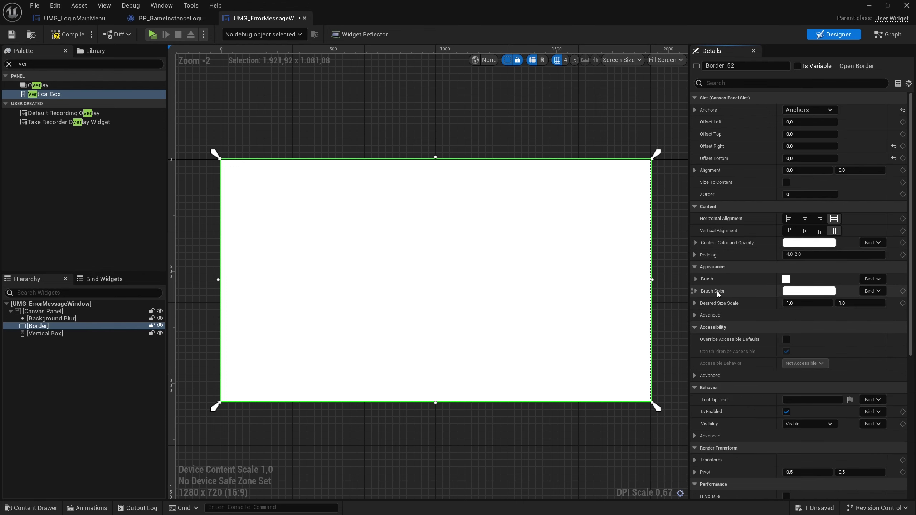
click(718, 281)
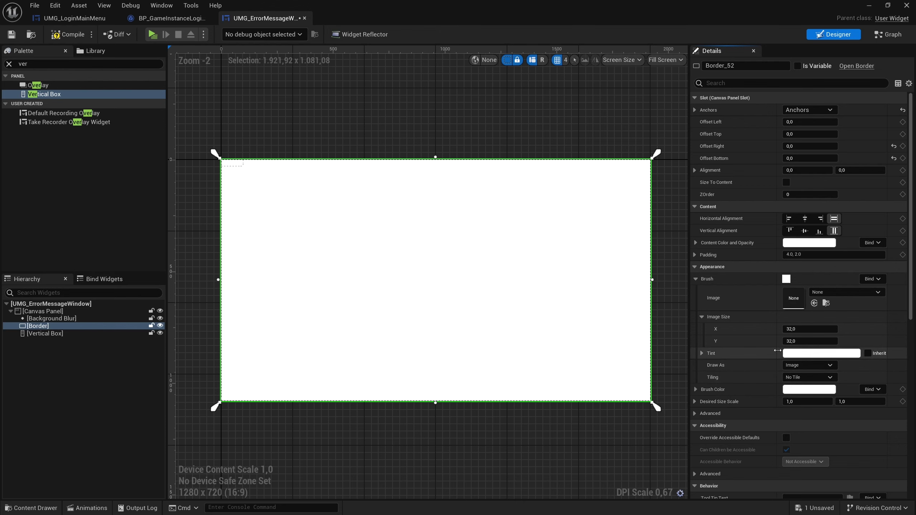
click(804, 356)
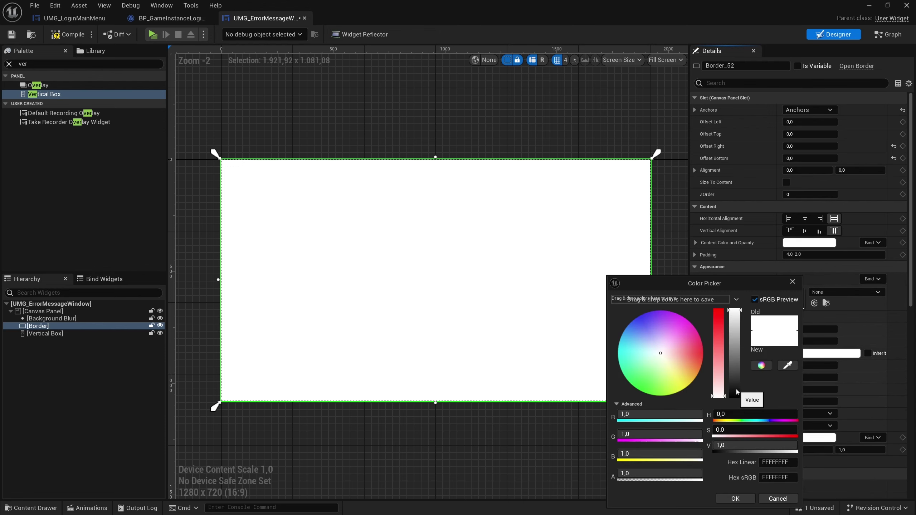
drag(662, 383, 680, 387)
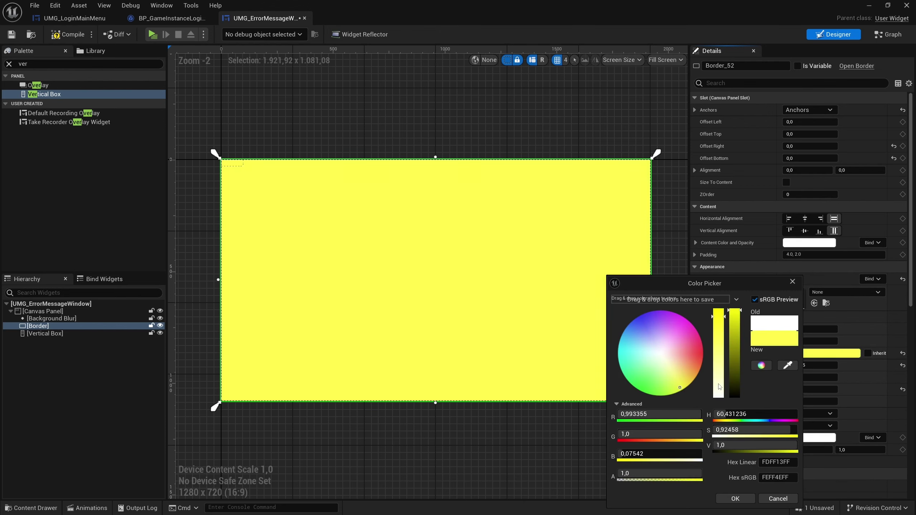
drag(735, 391, 734, 386)
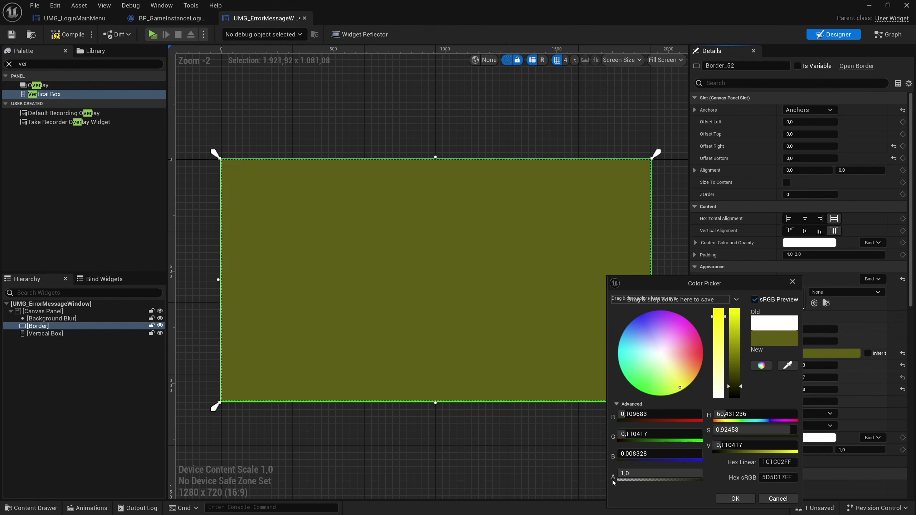
click(649, 473)
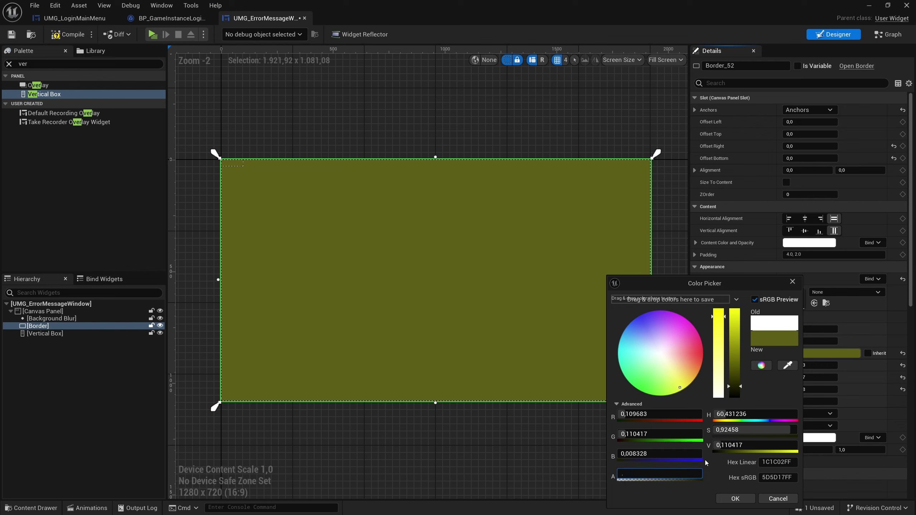
text(.2)
key(Return)
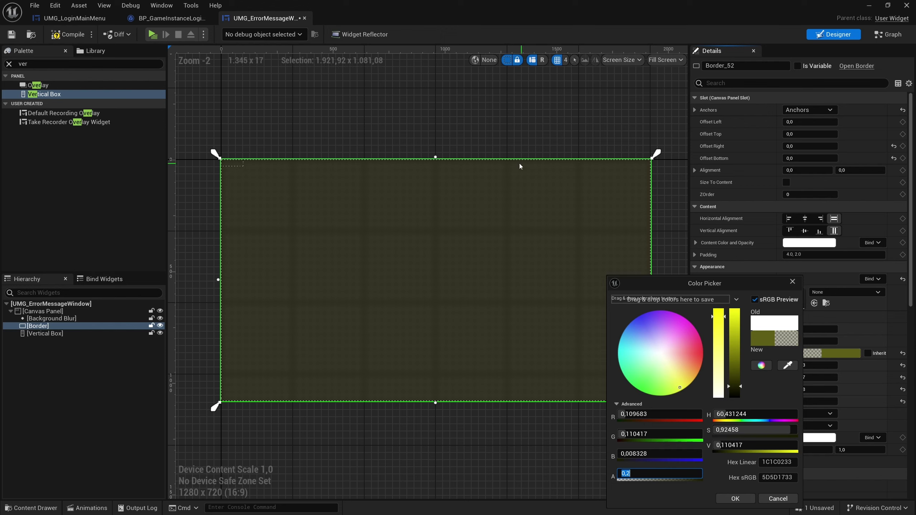
click(735, 499)
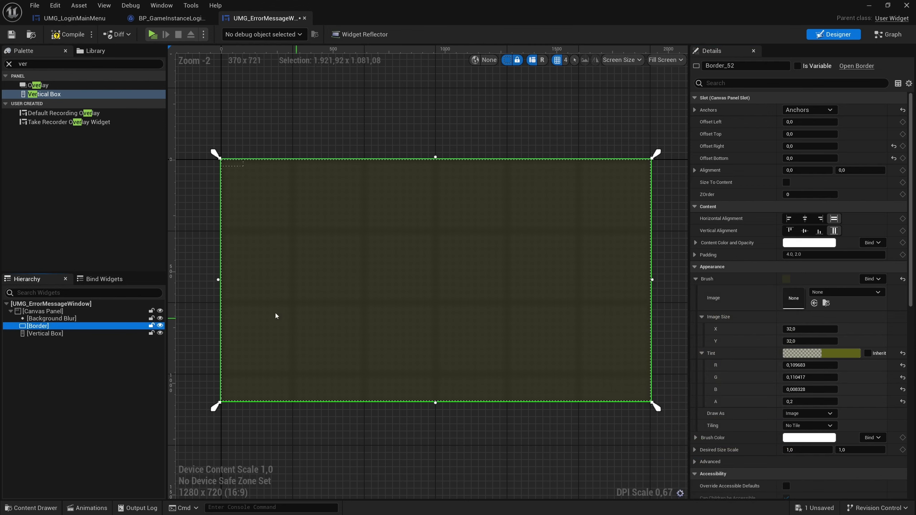
Use Wrap With > Overlay on the Background Blur in the Hierarchy.
click(33, 318)
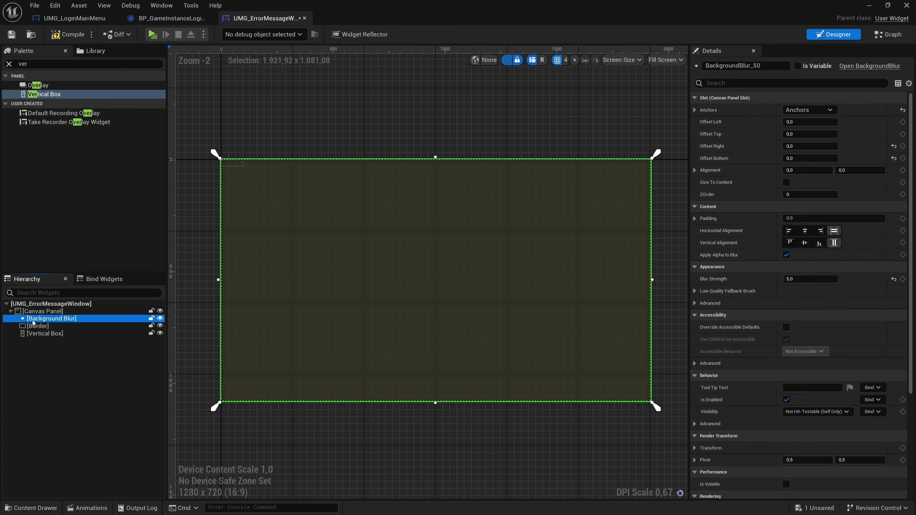
right_click(45, 319)
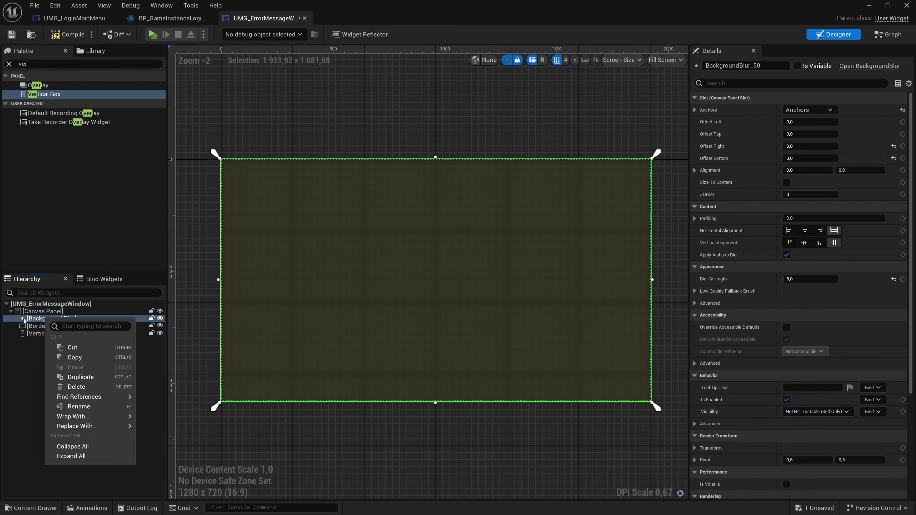
click(24, 319)
right_click(57, 322)
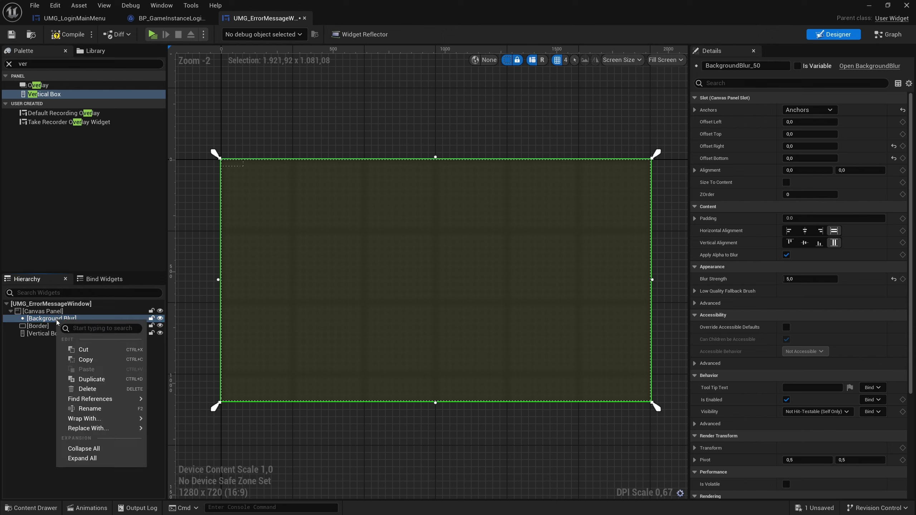
mouse_move(93, 419)
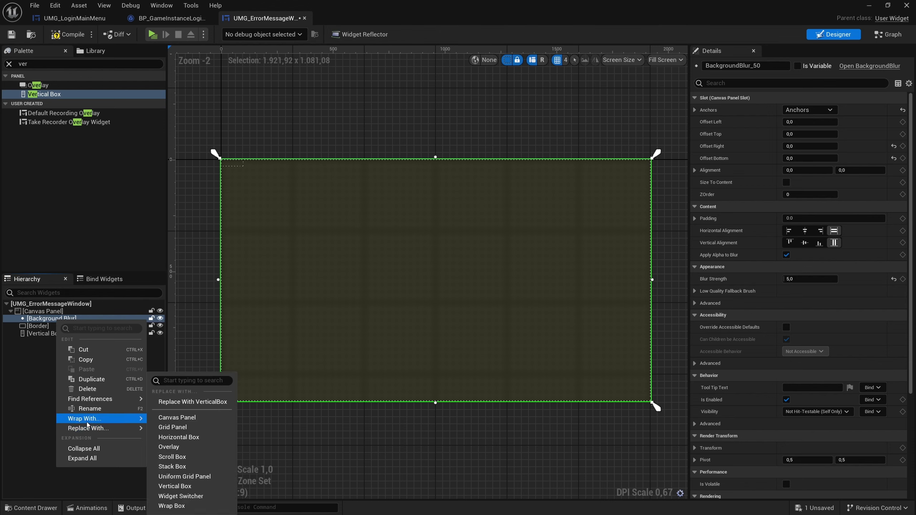
click(40, 311)
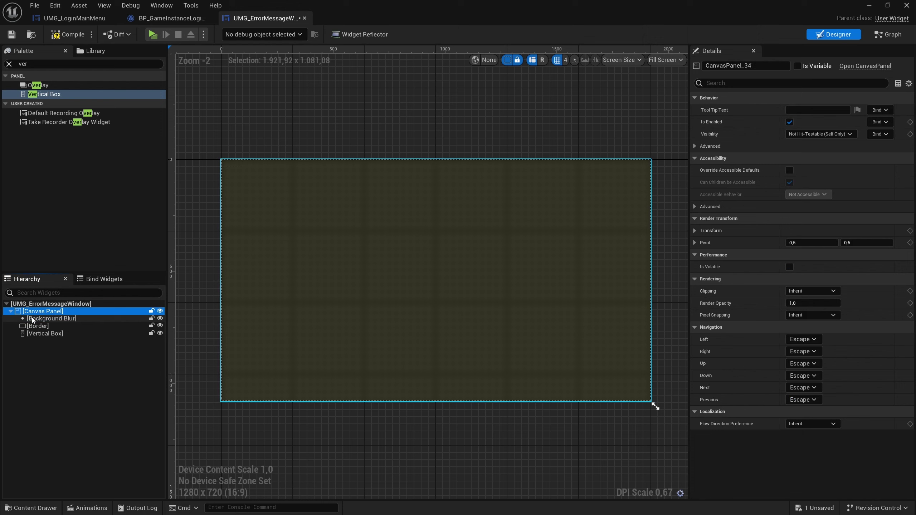
click(65, 318)
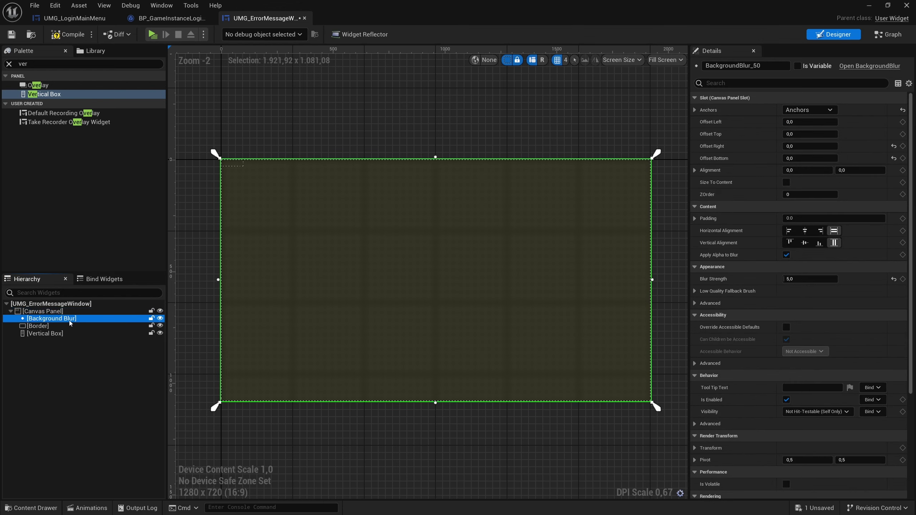
right_click(66, 319)
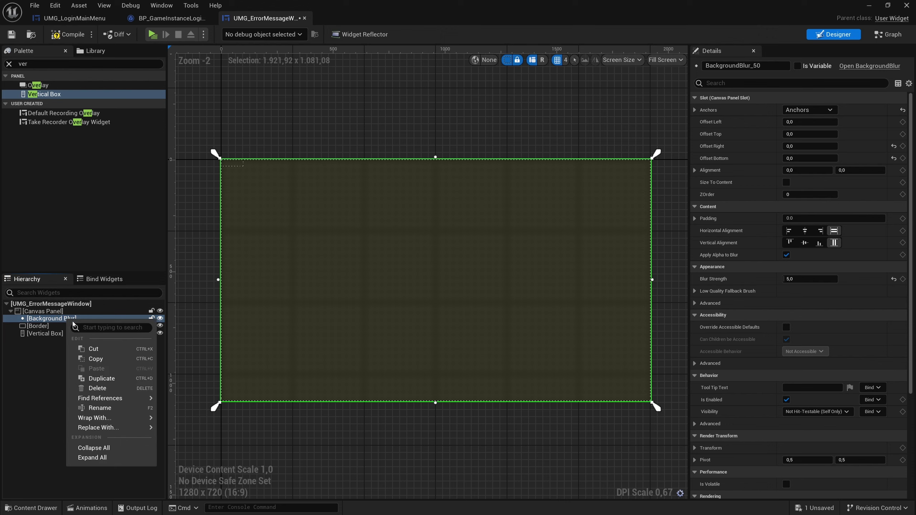
mouse_move(110, 421)
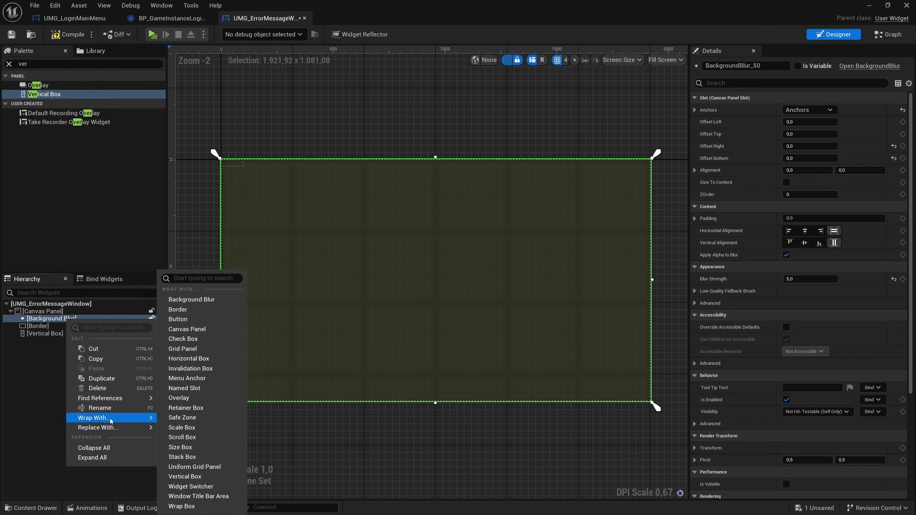
click(207, 396)
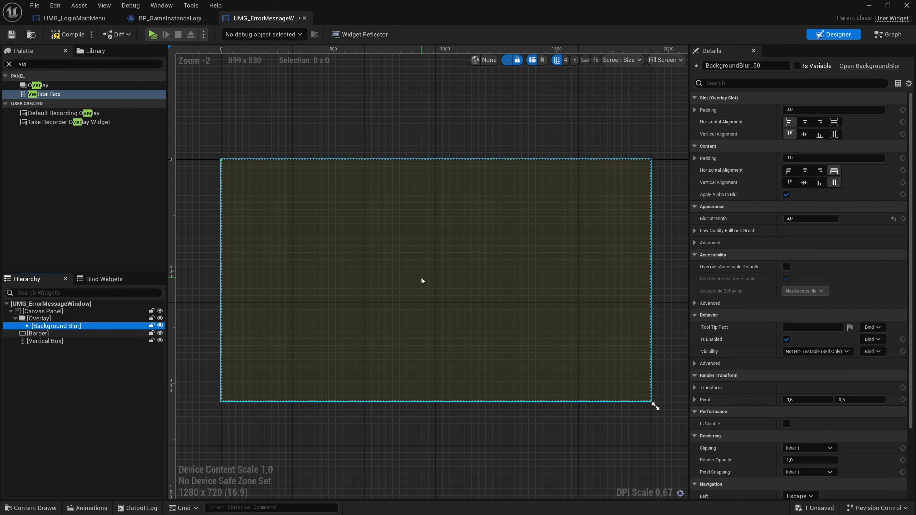
Move the Border into the Overlay beneath the Background Blur.
click(27, 319)
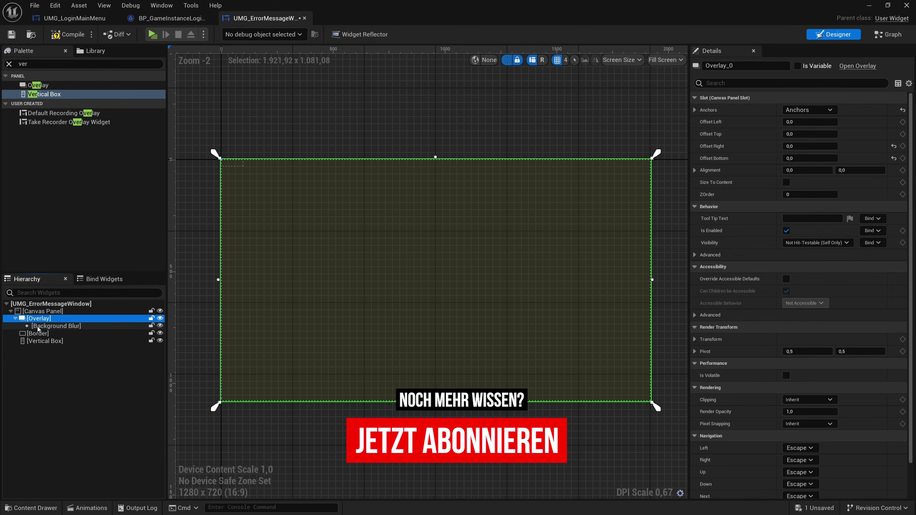
click(37, 329)
drag(37, 329, 32, 324)
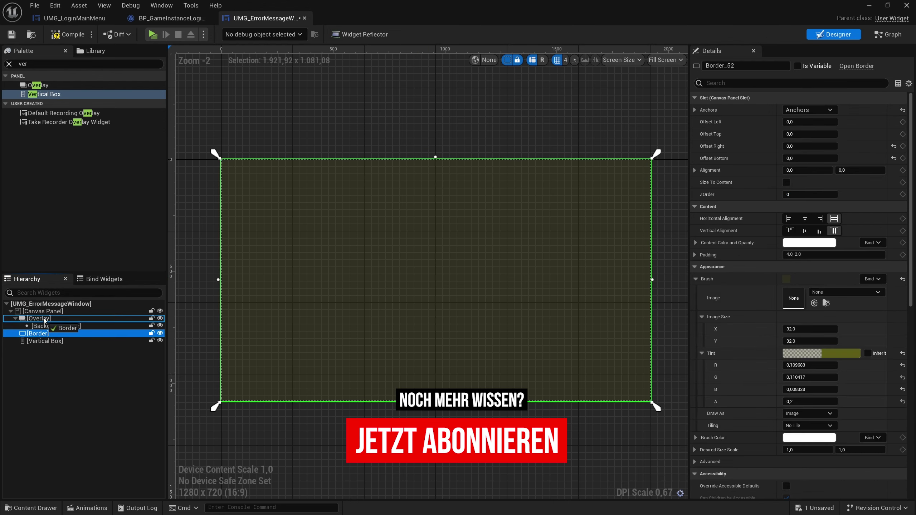
Rename the Overlay to Background and give it the full-stretch anchor preset.
click(38, 319)
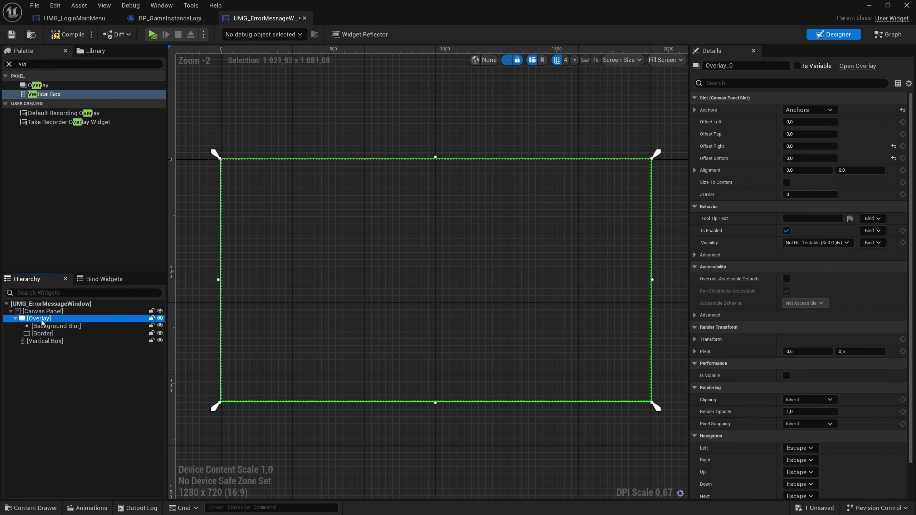
click(42, 320)
key(BackSpace)
key(BackSpace)
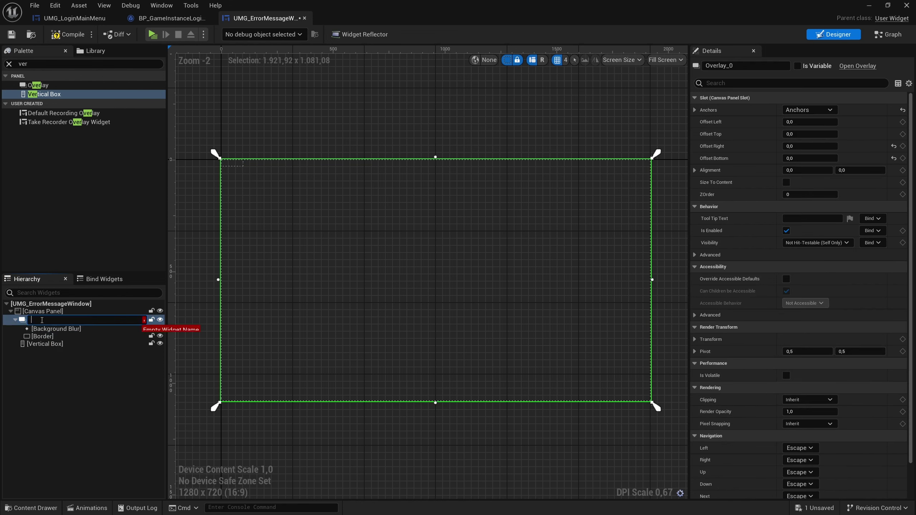
text(Backgro)
text(und)
key(Return)
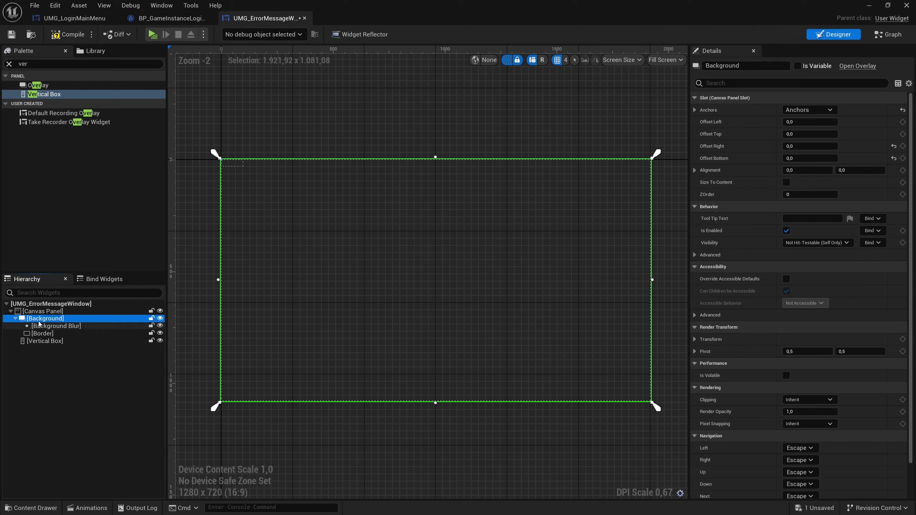
click(806, 110)
click(891, 226)
click(58, 326)
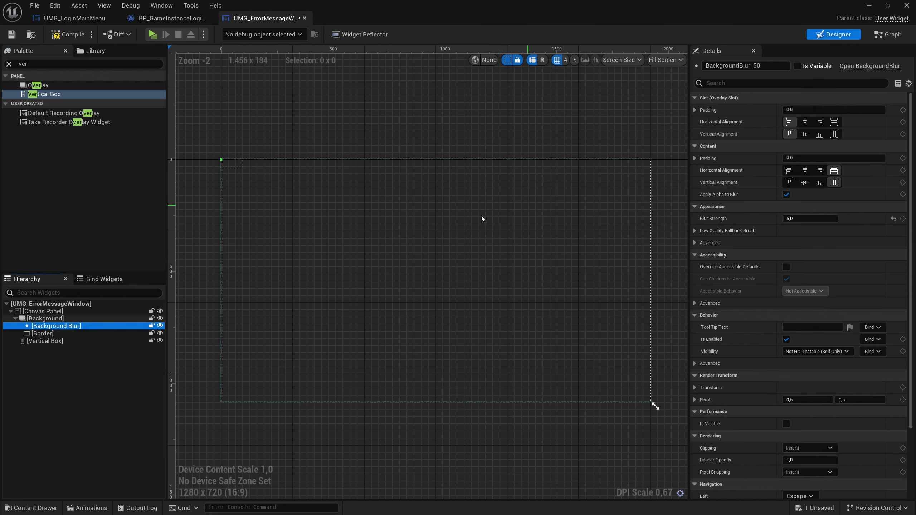
Set Horizontal and Vertical Alignment to Fill for both the Background Blur and the Border.
click(833, 122)
click(833, 134)
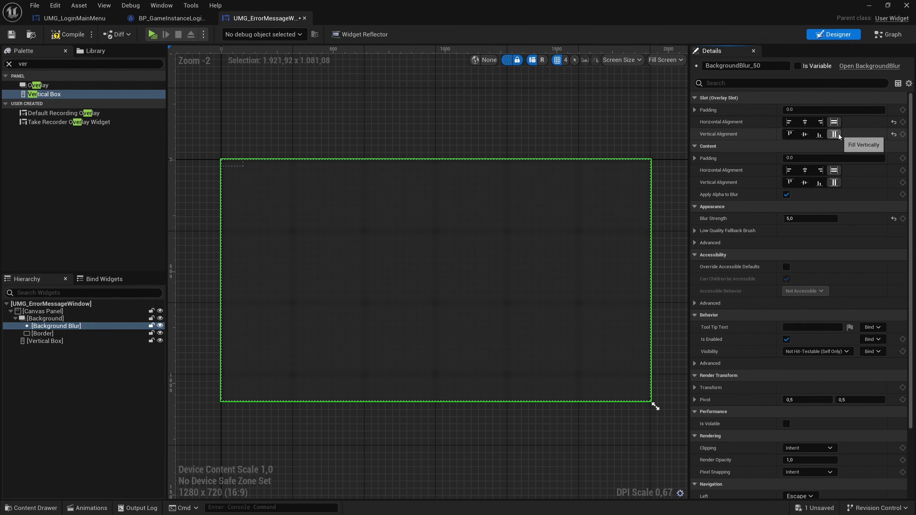
click(52, 333)
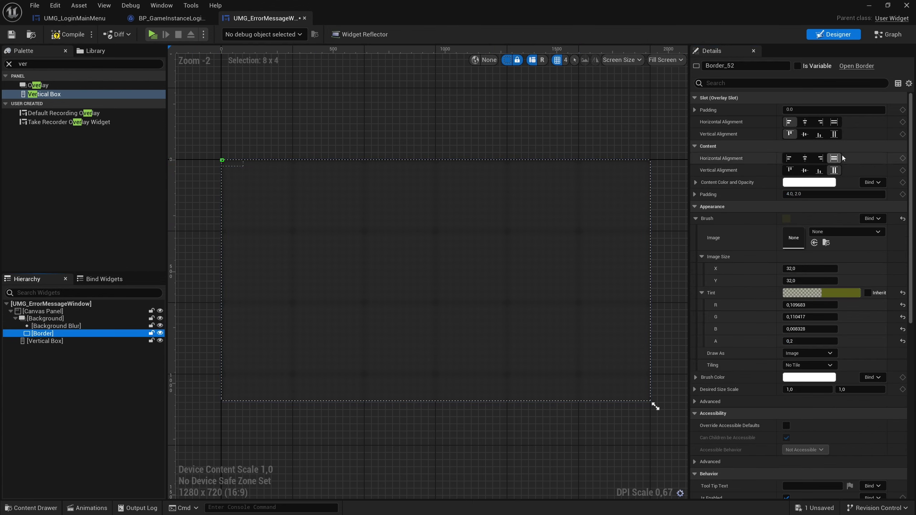
click(833, 122)
click(838, 135)
Collapse the Background overlay and lock it against canvas selection.
click(418, 120)
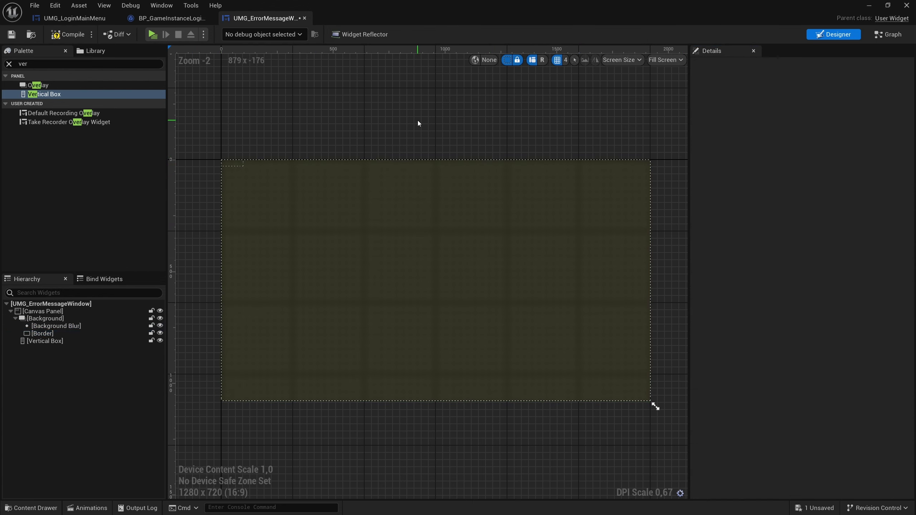
double_click(41, 320)
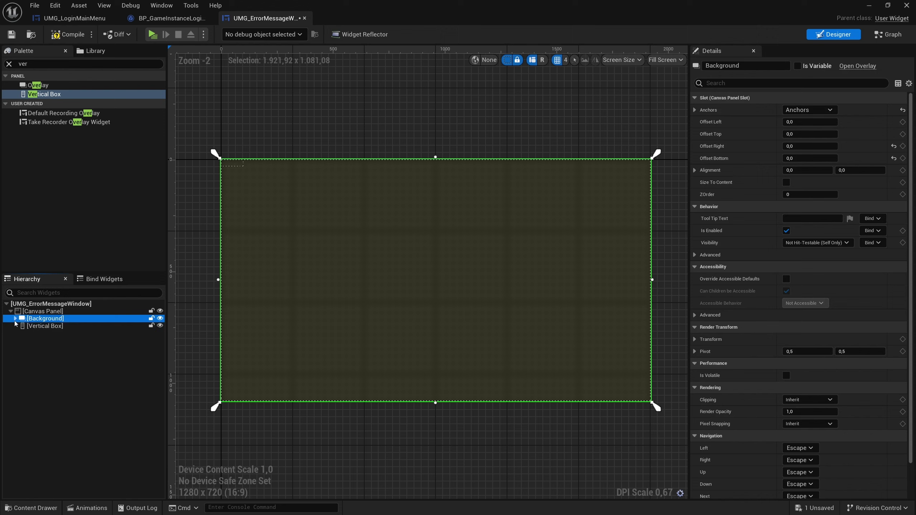
click(151, 319)
Rename the Vertical Box to InfoBox.
click(470, 256)
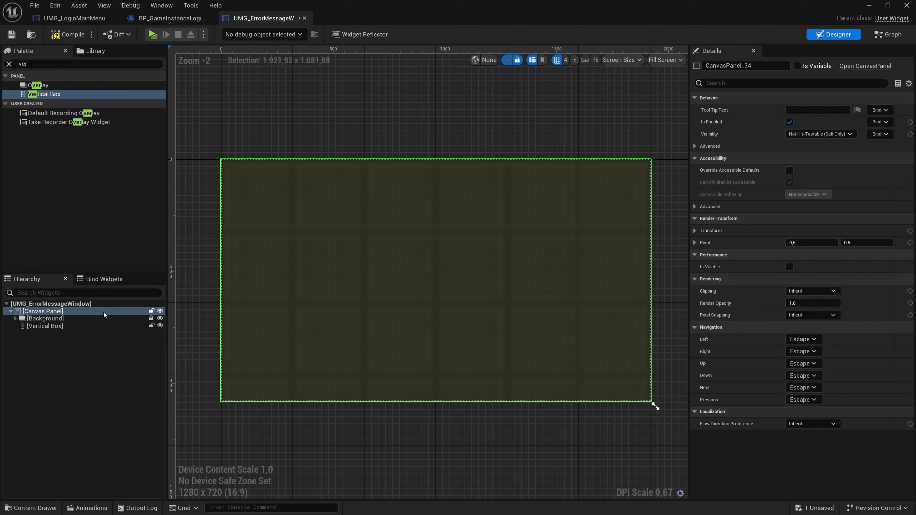
click(49, 326)
key(F2)
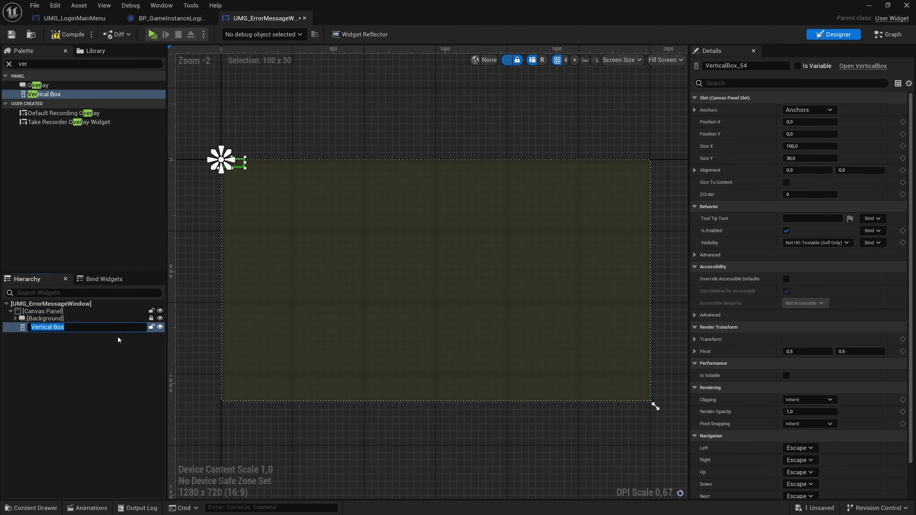
text(InfoBox])
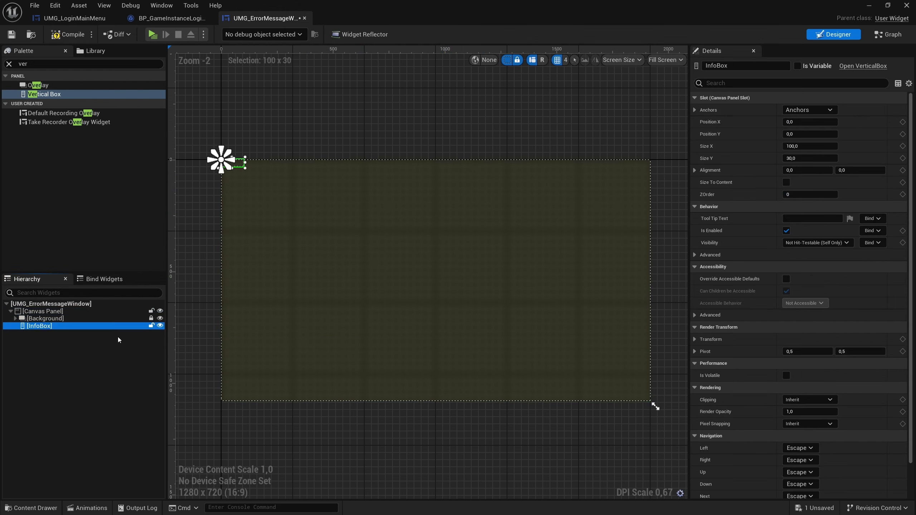
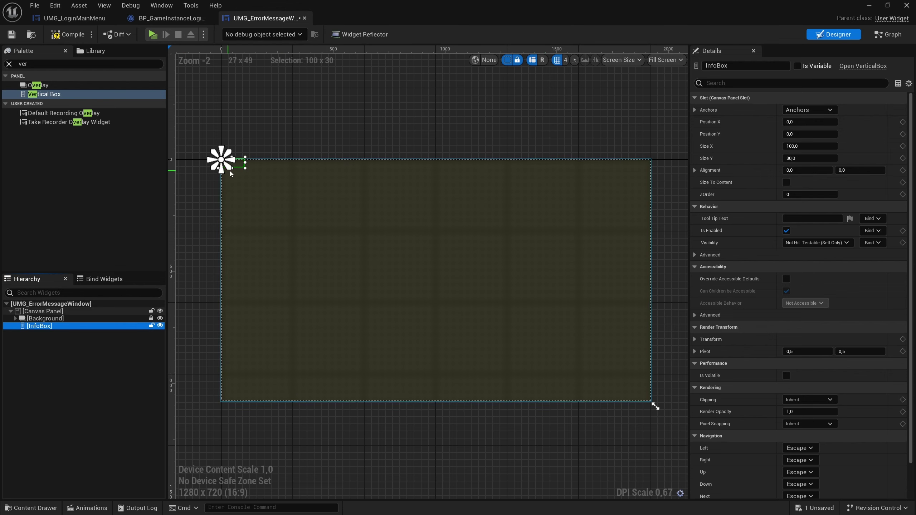
Resize the InfoBox to about 630 by 215, move it to the canvas middle, and centre-anchor it.
drag(244, 166, 363, 209)
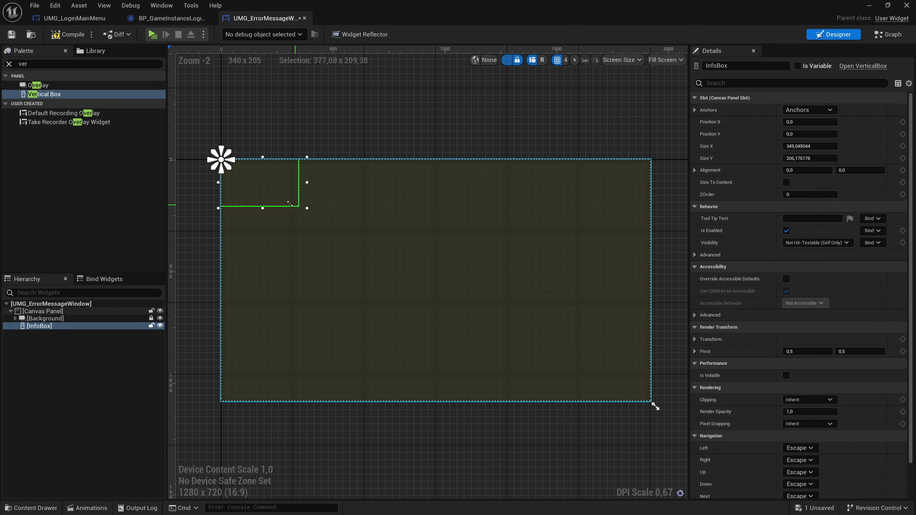
drag(259, 172, 412, 258)
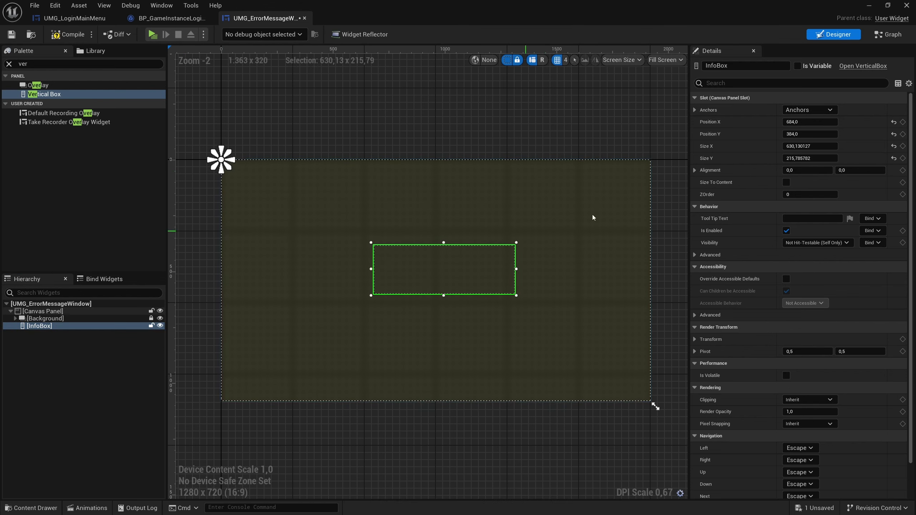
click(807, 113)
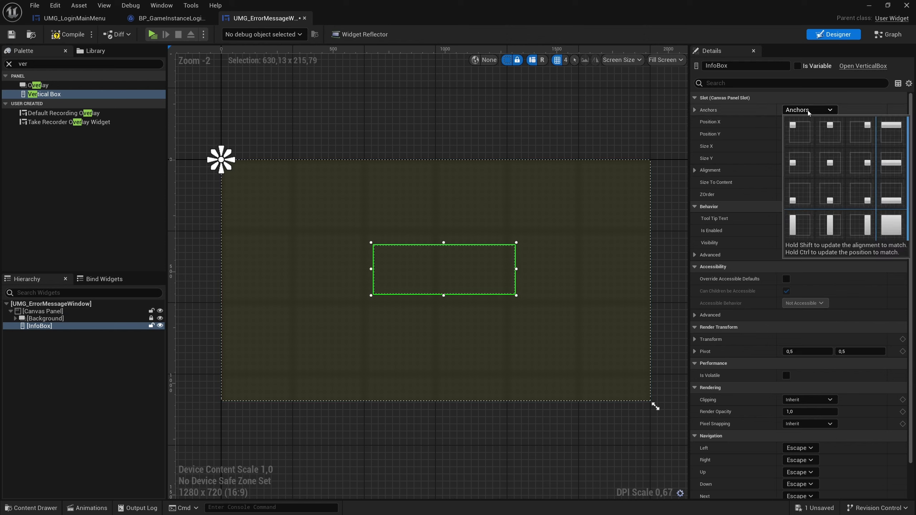
click(830, 164)
drag(469, 258, 465, 273)
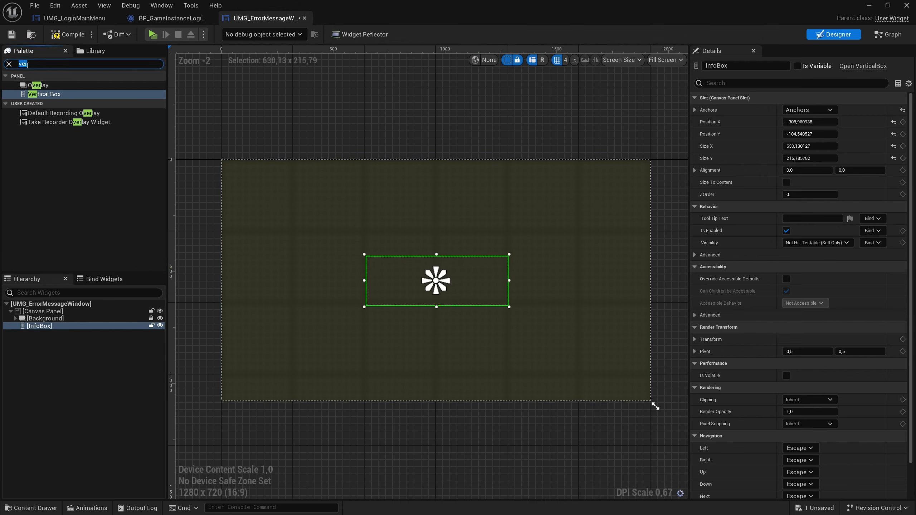
click(89, 63)
Drop a Border from the Palette into the InfoBox and rename it InfoBoxBackground.
text(bor)
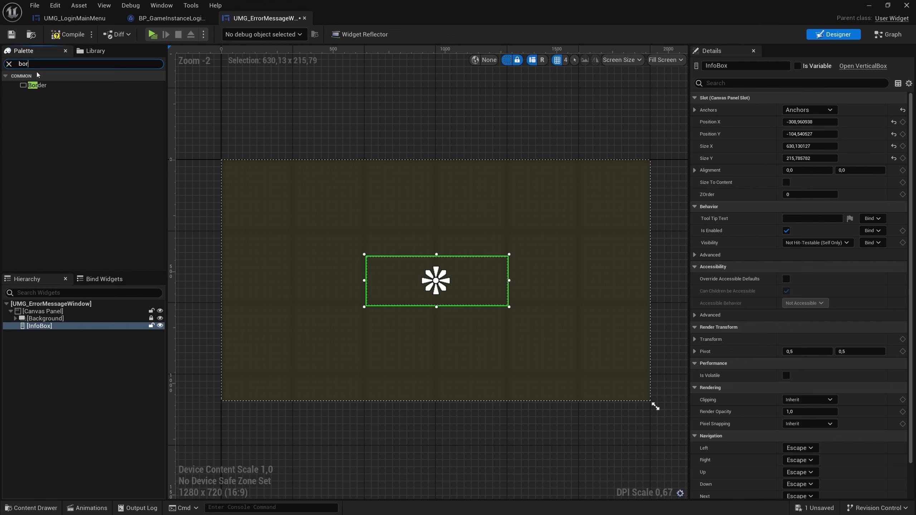
drag(36, 85, 40, 327)
text(InfoBoxBackground)
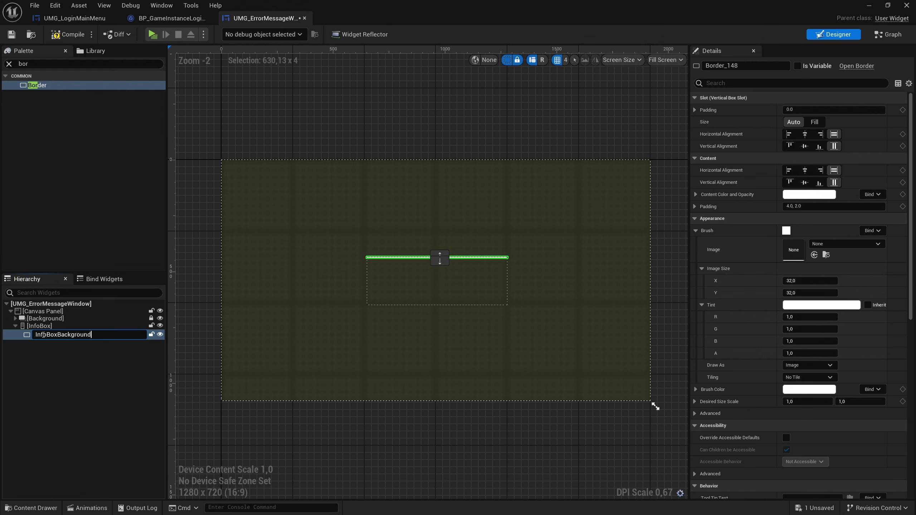
key(Return)
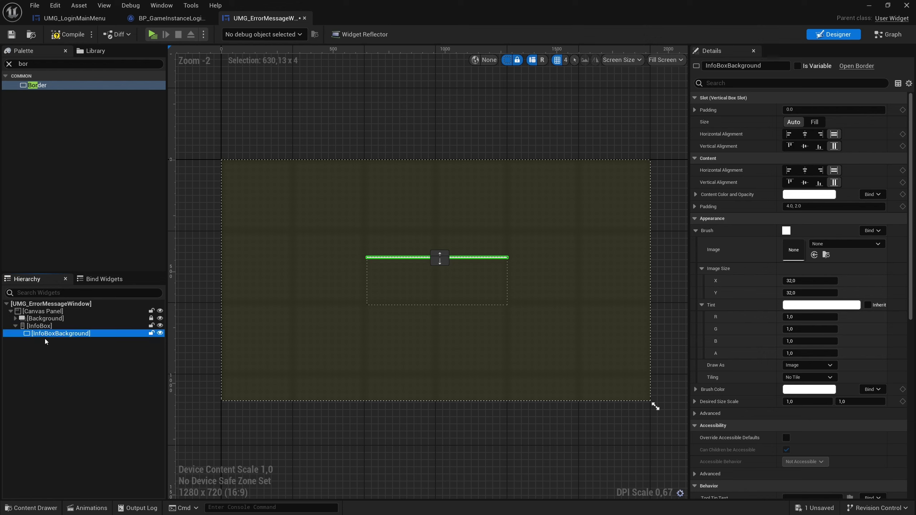
click(73, 335)
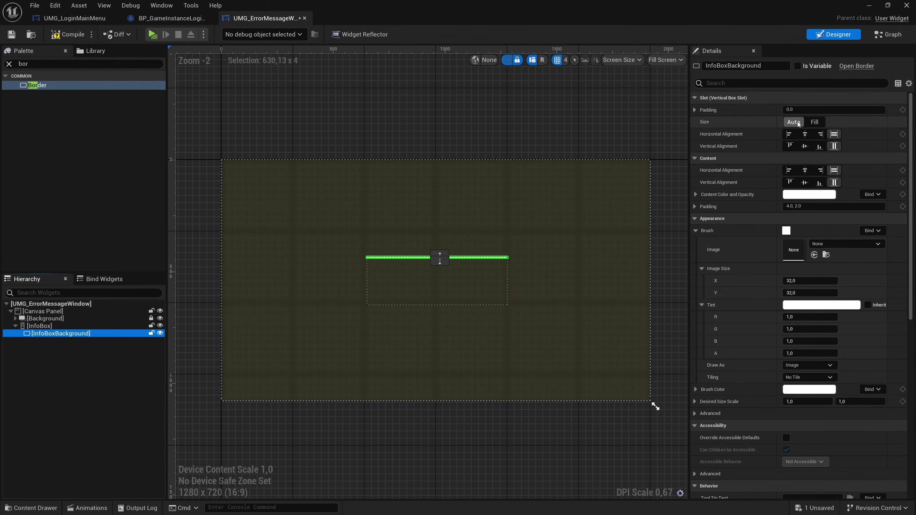
Set InfoBoxBackground's slot to Fill and its brush tint to black at 0.56 alpha.
click(819, 124)
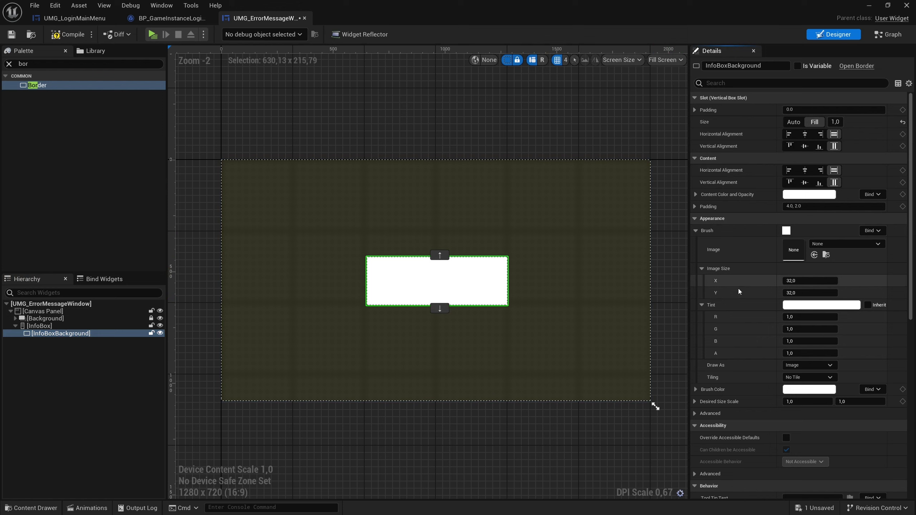
click(811, 306)
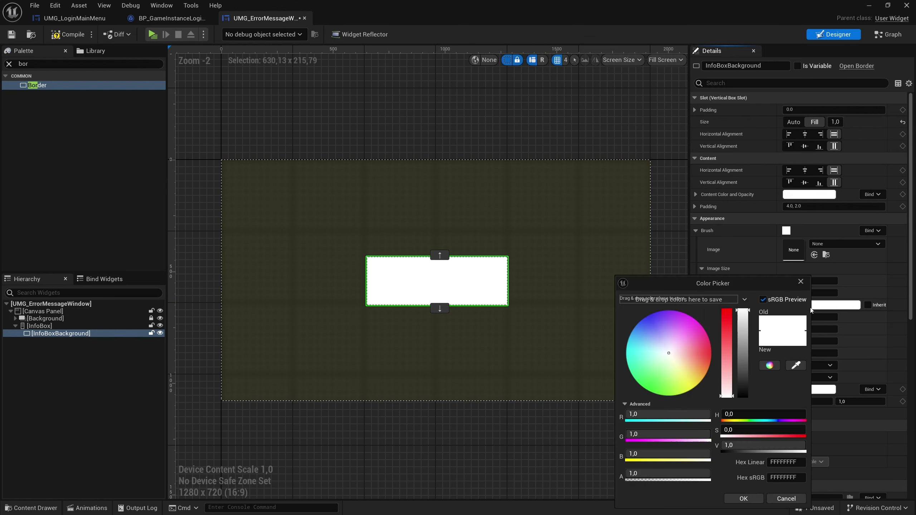
drag(736, 384, 737, 398)
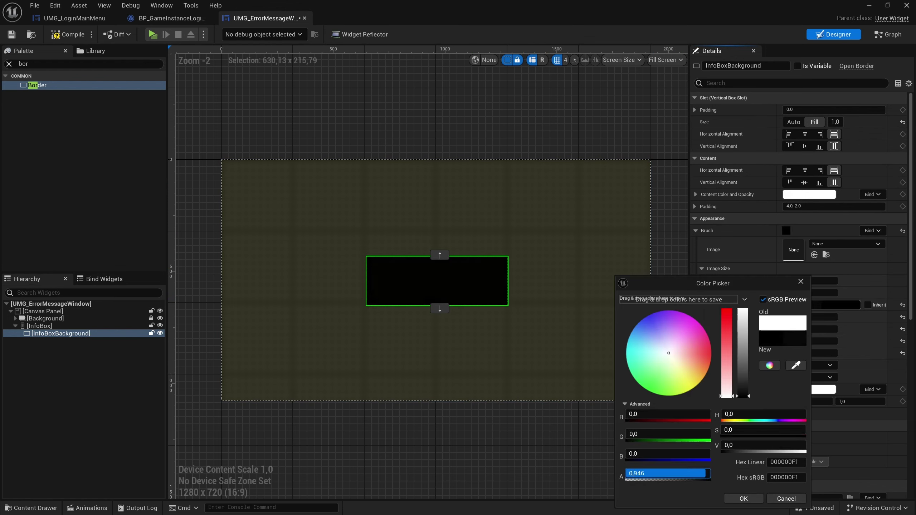
drag(705, 473, 672, 473)
click(739, 500)
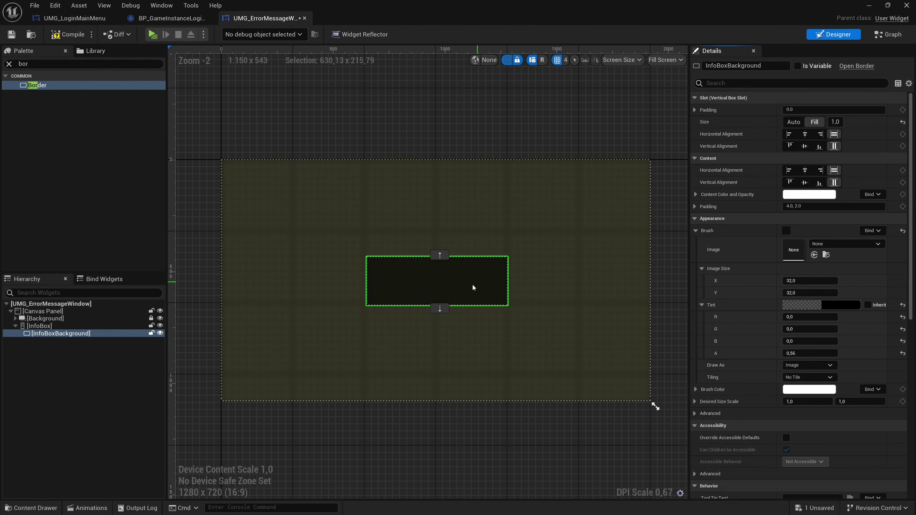
Recentre the panel in view and bring up the Brush settings' Draw As options.
scroll(473, 232, up, 5)
right_drag(473, 233, 414, 236)
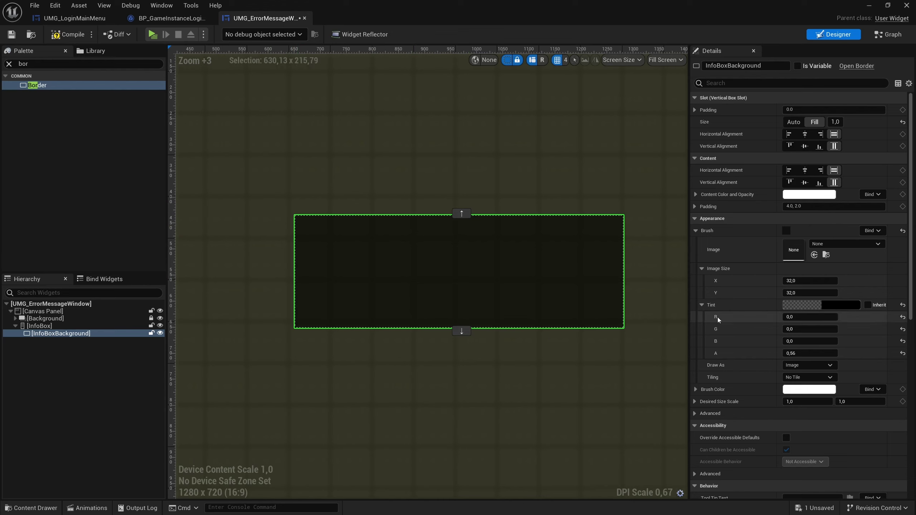
click(717, 230)
click(717, 231)
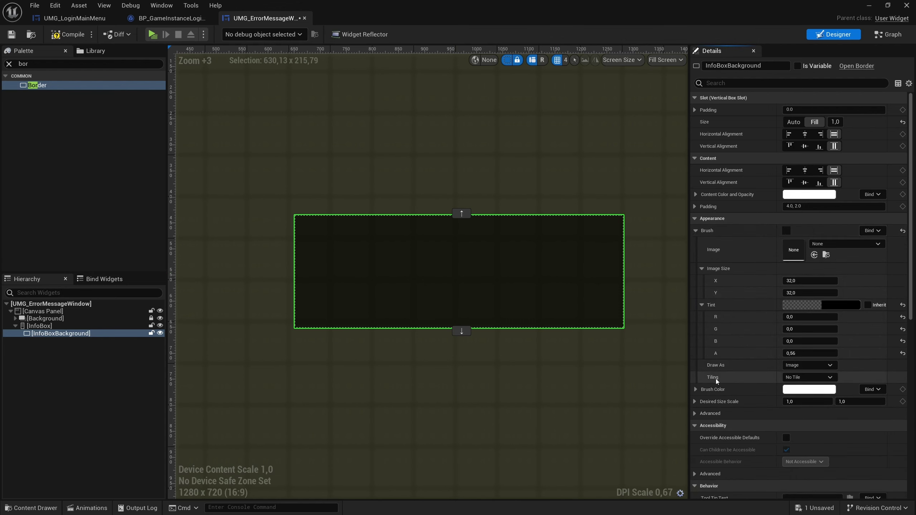
click(815, 370)
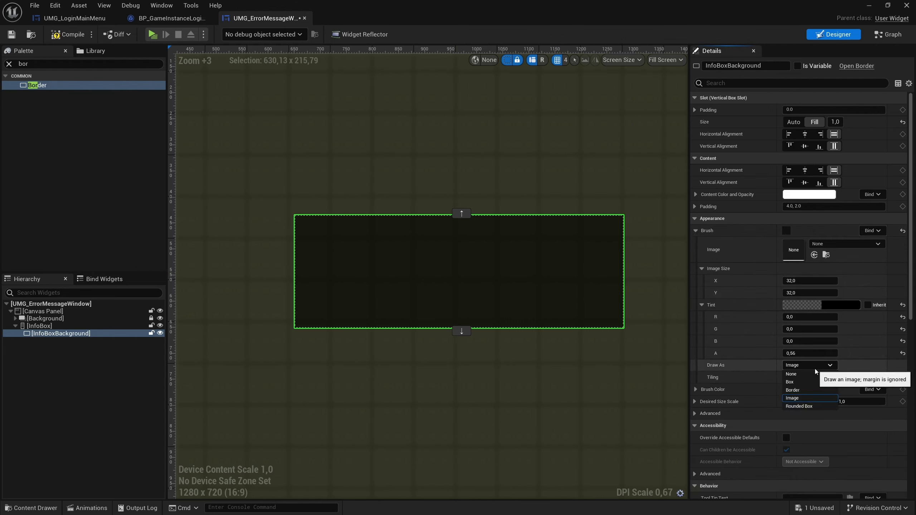
Draw the background as a Rounded Box with Fixed Radius rounding.
click(806, 406)
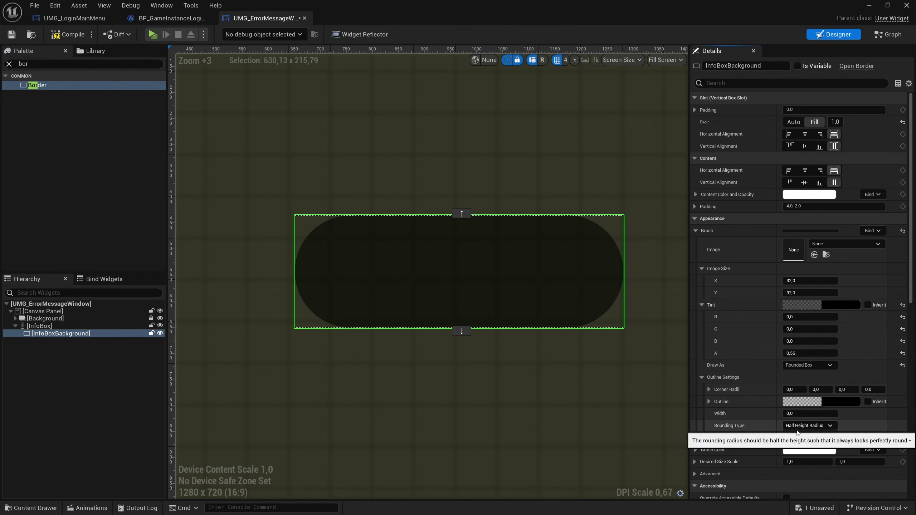
click(814, 426)
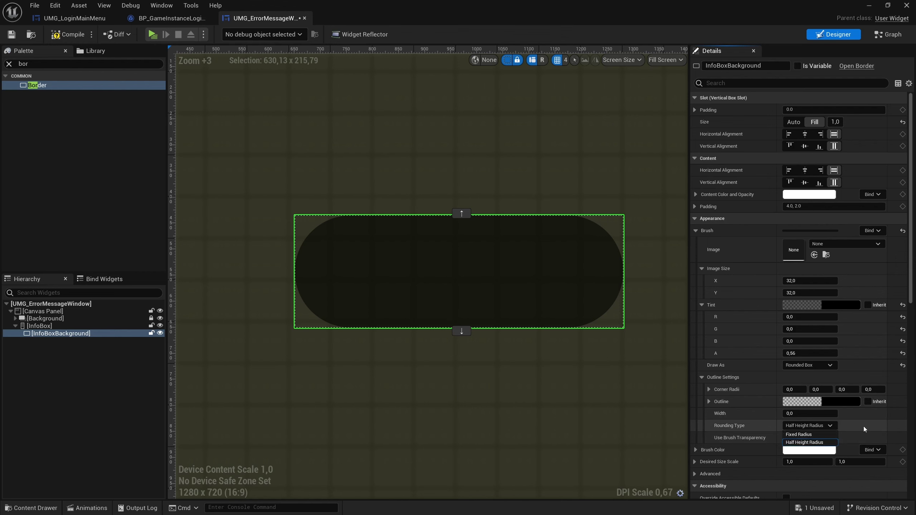
click(805, 435)
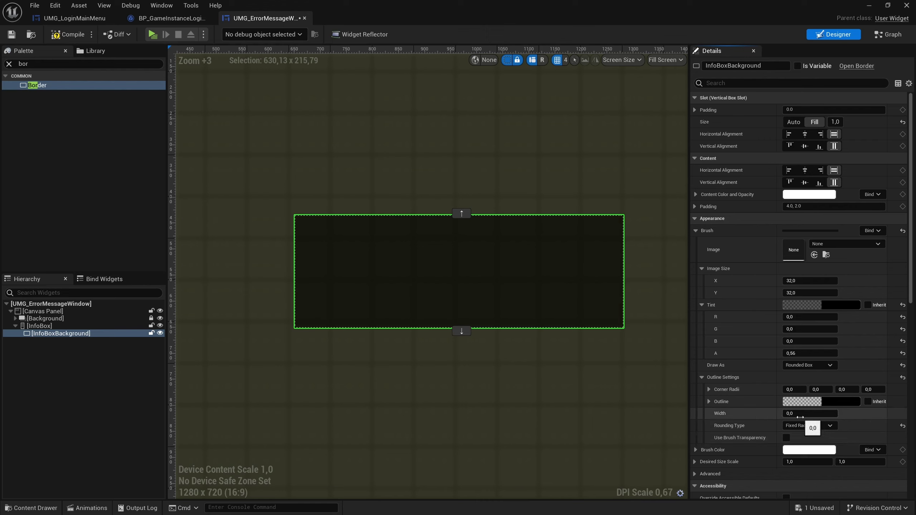
Set all corner radii to 20 and the outline width to about 3.7.
mouse_move(809, 414)
mouse_down()
mouse_move(825, 414)
mouse_move(793, 413)
mouse_up()
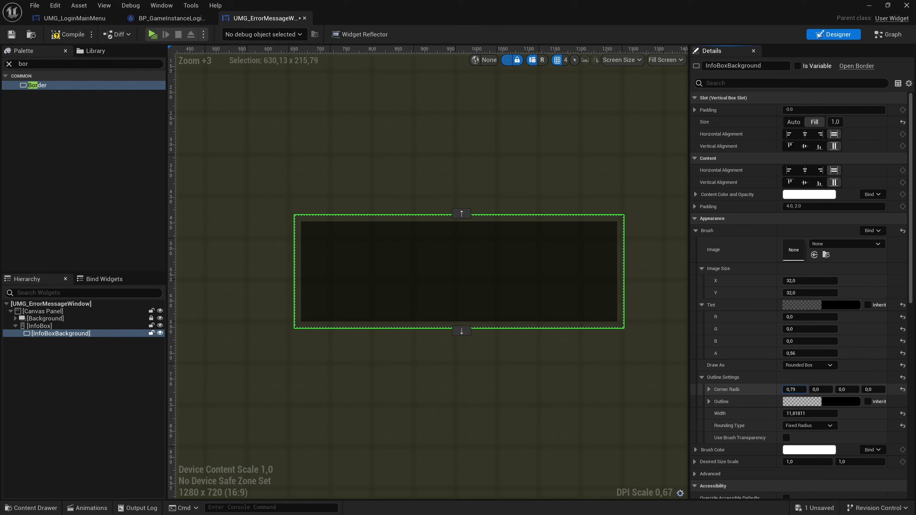
drag(793, 389, 805, 389)
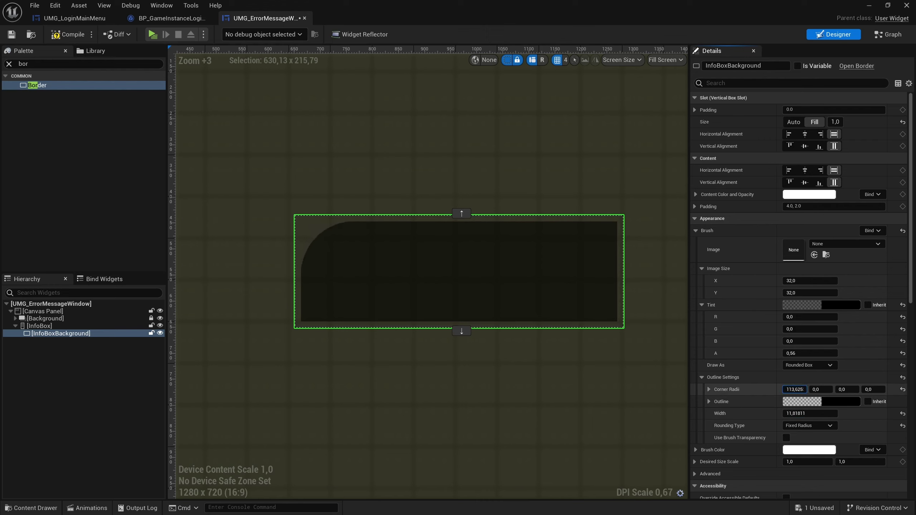
click(793, 389)
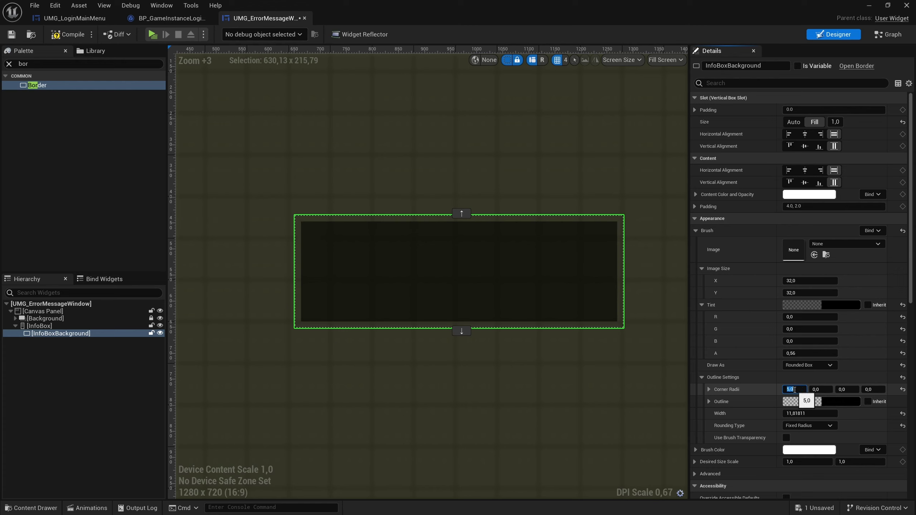
text(100)
key(Return)
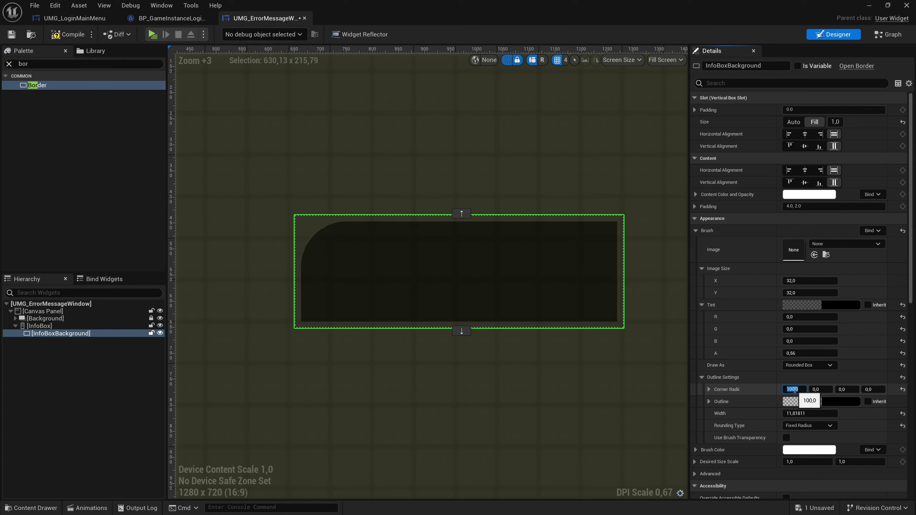
text(20)
key(Return)
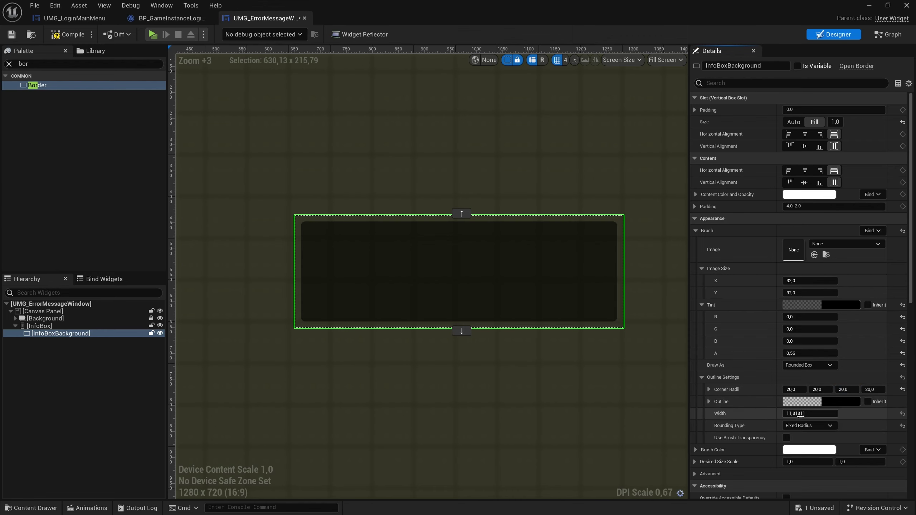
drag(818, 415, 790, 416)
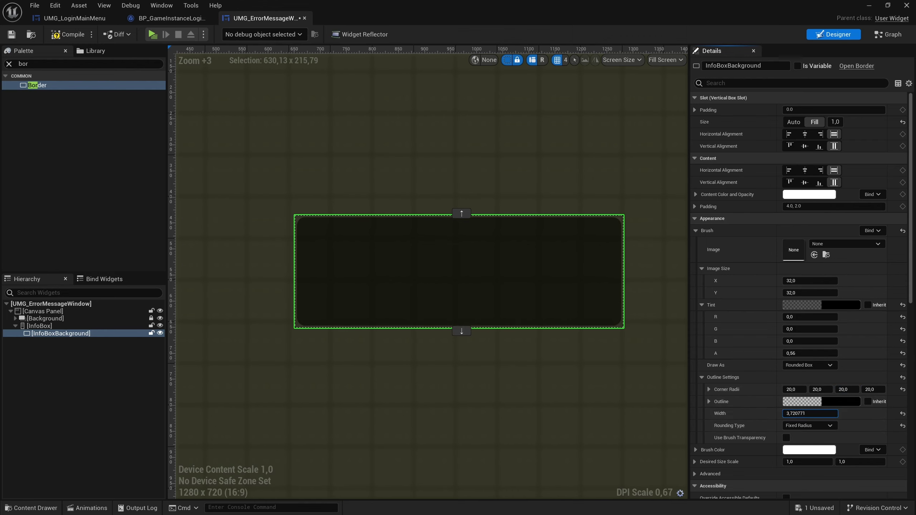
click(521, 142)
scroll(530, 163, down, 5)
right_drag(586, 226, 490, 265)
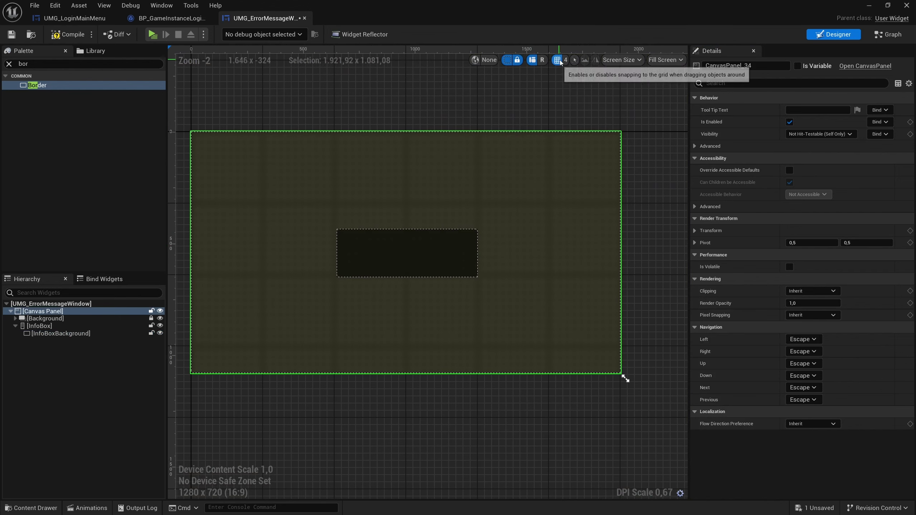
scroll(379, 274, up, 2)
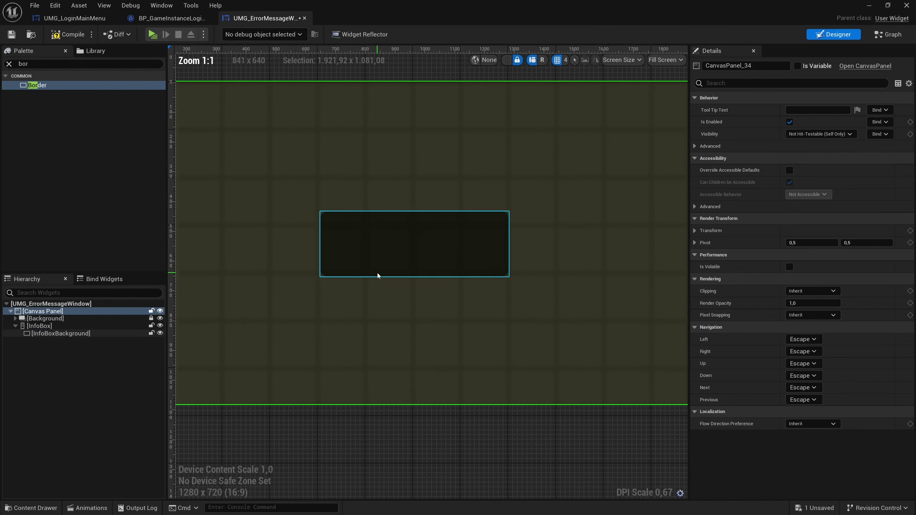
right_drag(379, 274, 460, 313)
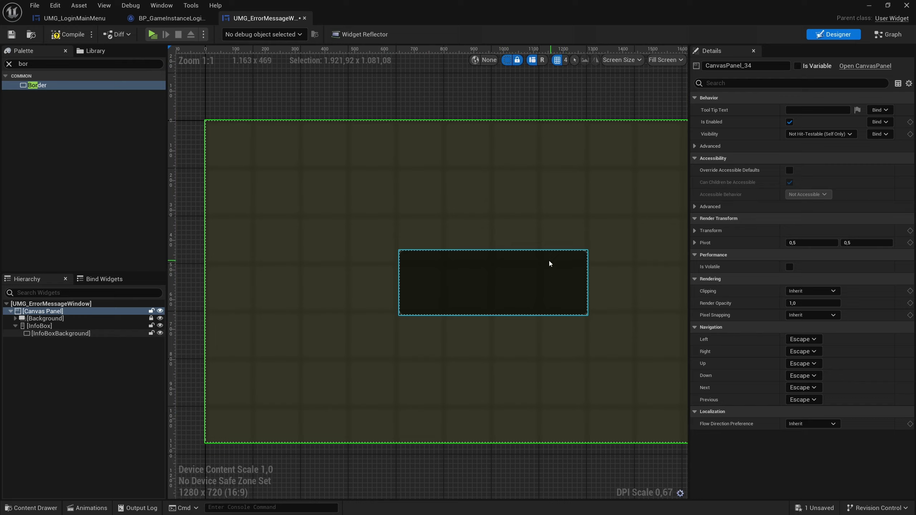
right_drag(548, 259, 481, 267)
click(383, 309)
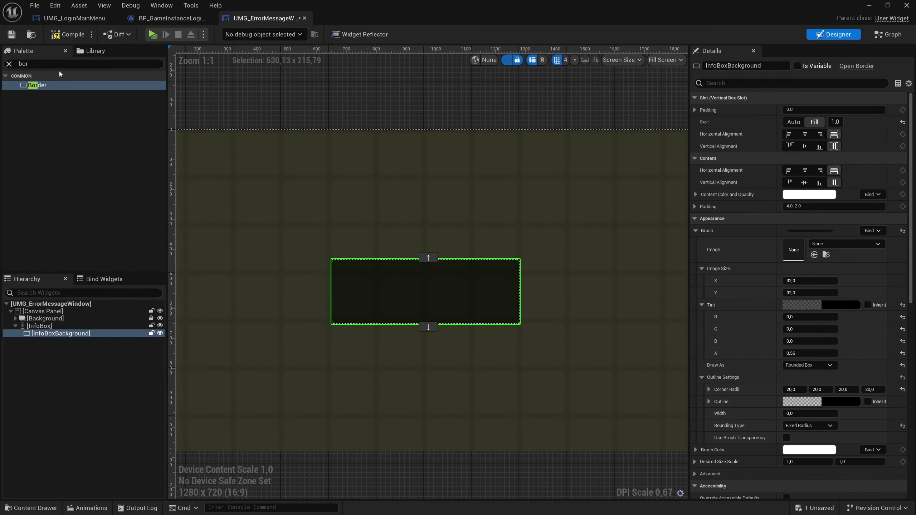
click(41, 327)
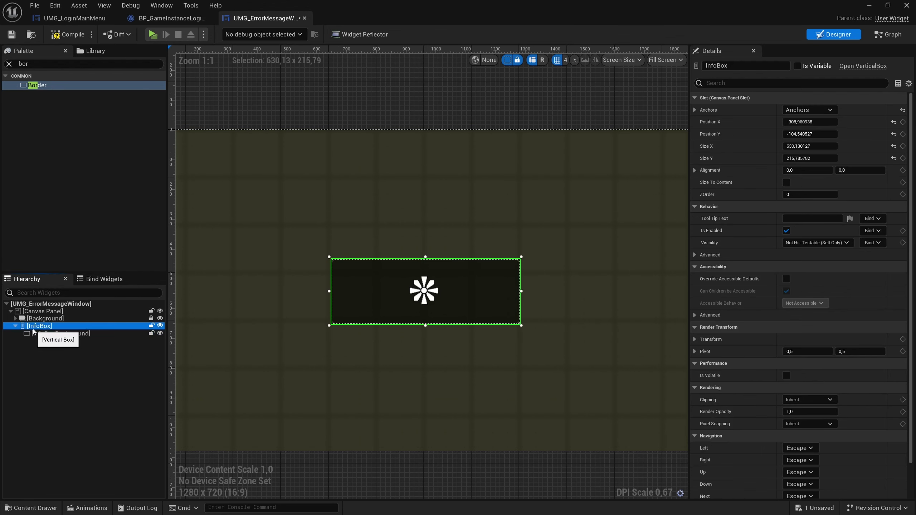
click(50, 335)
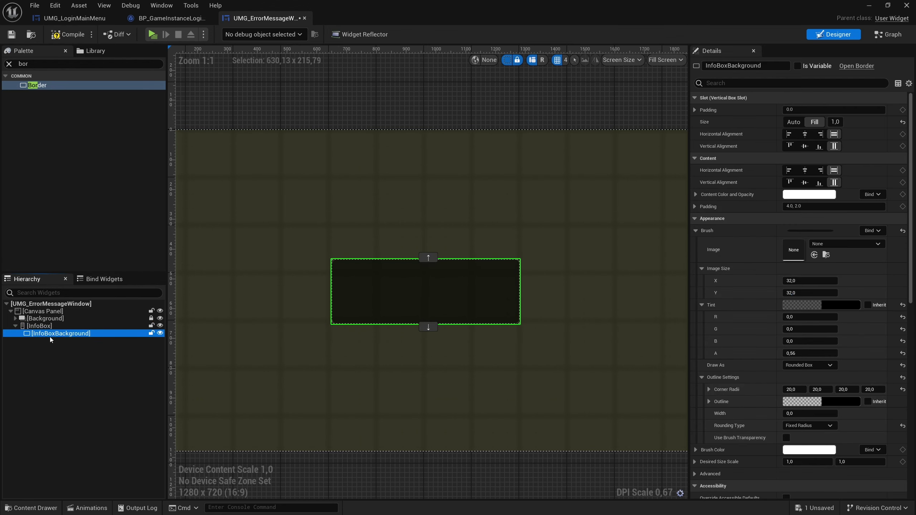
Add a Vertical Box inside InfoBoxBackground and place two Text widgets in it.
click(39, 65)
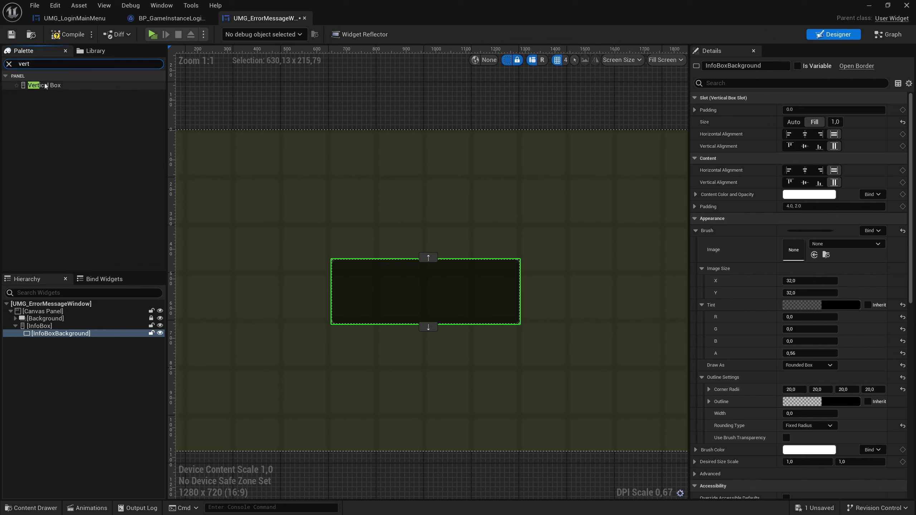
mouse_move(40, 86)
mouse_down()
mouse_move(65, 336)
mouse_move(57, 344)
mouse_up()
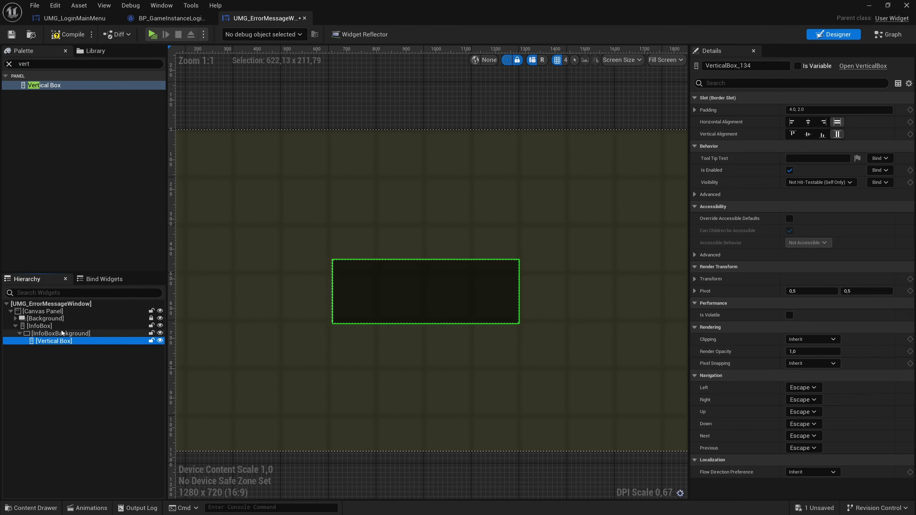
click(44, 63)
text(tex)
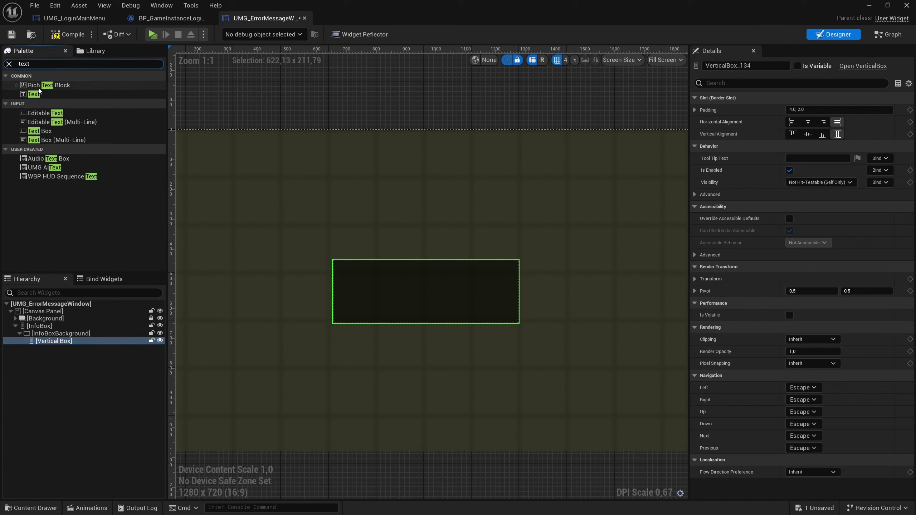
drag(34, 93, 53, 335)
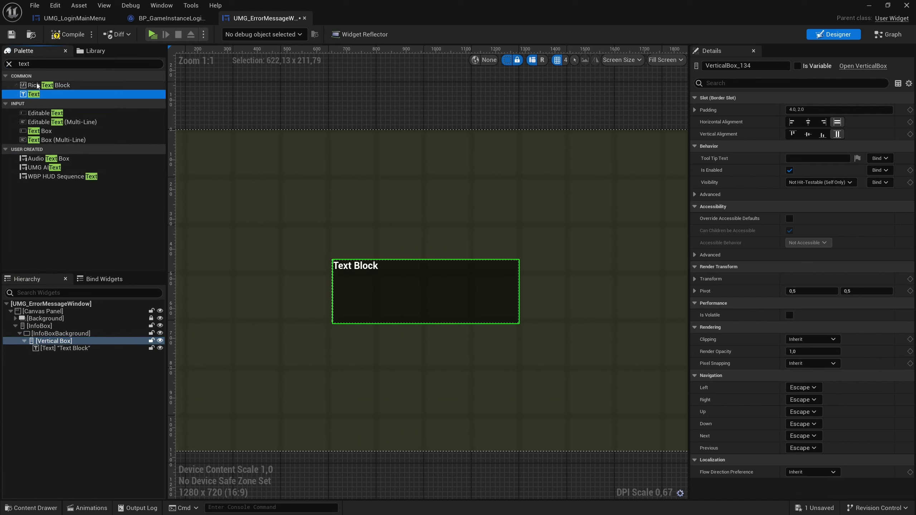
drag(33, 94, 61, 353)
Rename the two text widgets Title and Content.
click(65, 348)
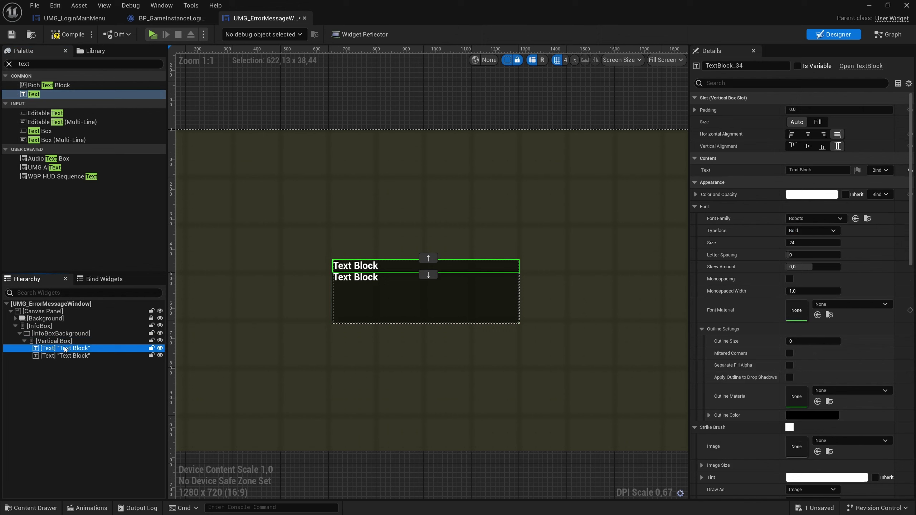
click(65, 355)
click(54, 340)
double_click(65, 348)
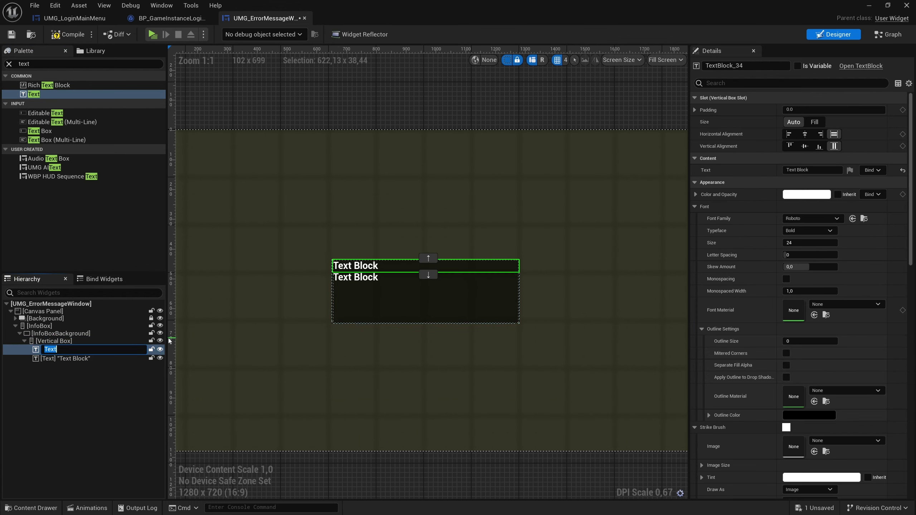
text(e)
key(Return)
click(72, 357)
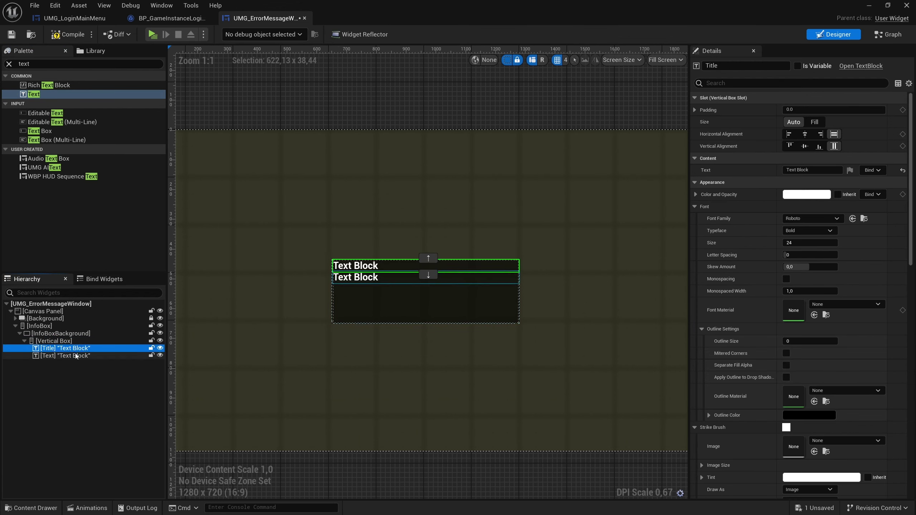
click(74, 358)
text(nte)
key(Return)
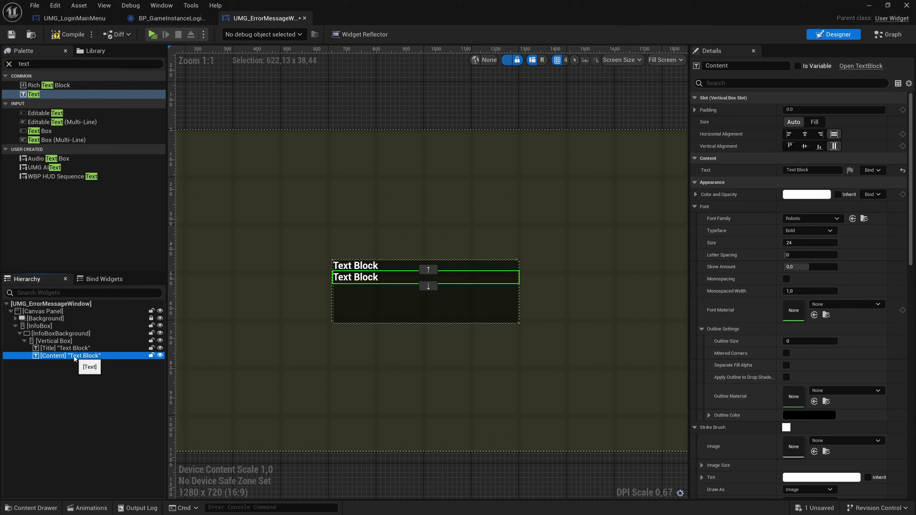
Set the Title widget's text to 'Title'.
ctrl+click(76, 349)
ctrl+click(87, 349)
ctrl+click(88, 350)
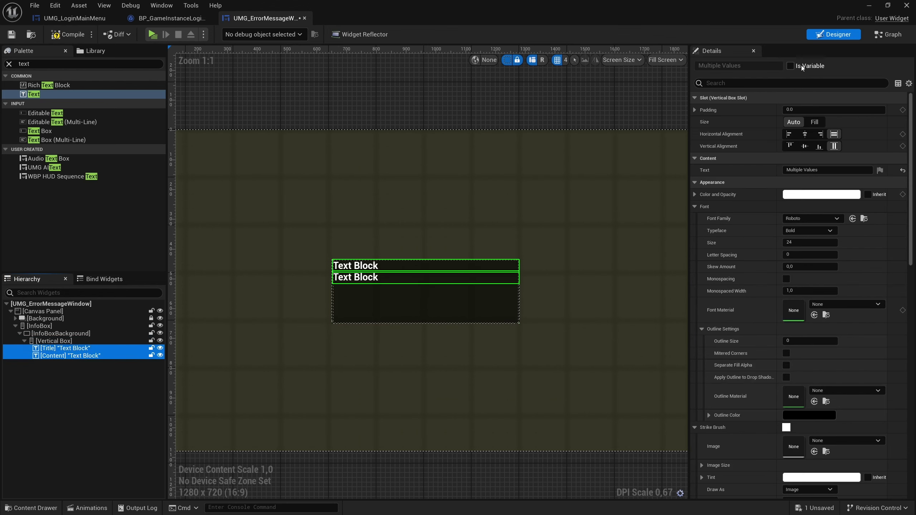
click(47, 383)
click(68, 348)
click(54, 340)
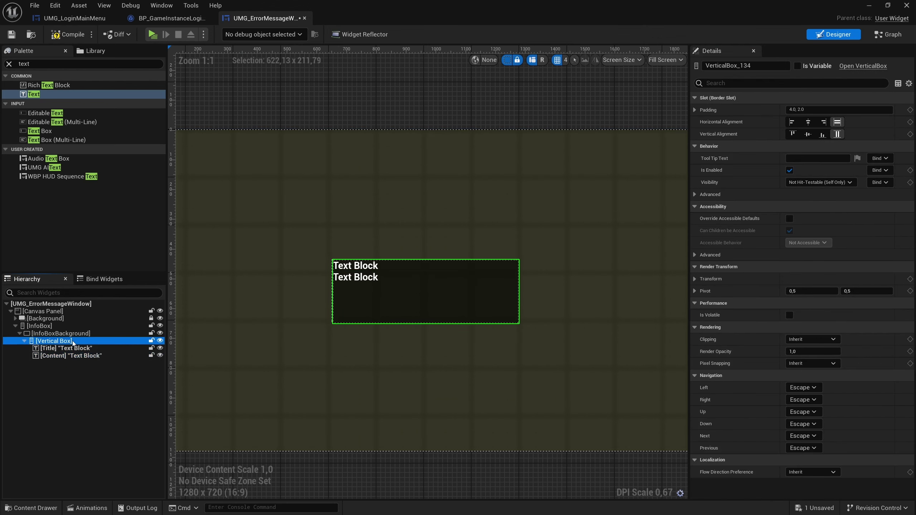
click(70, 397)
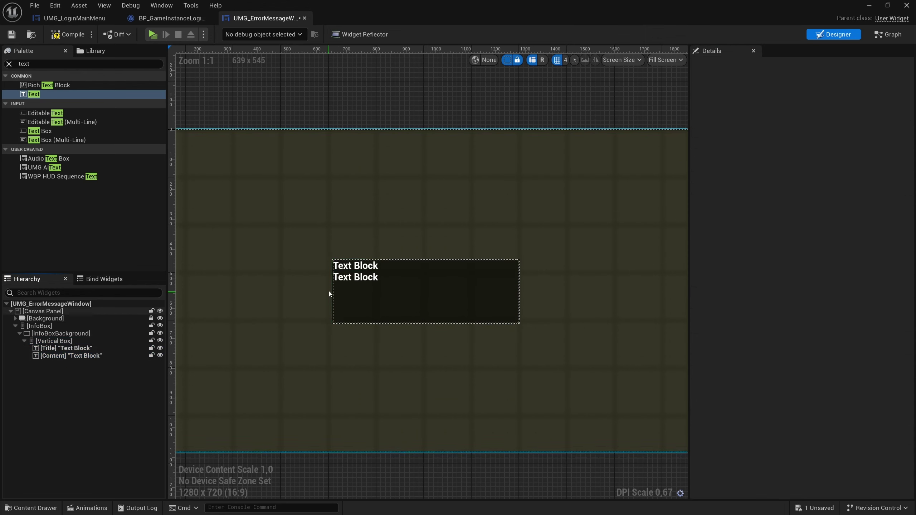
click(435, 267)
click(811, 170)
text(Title)
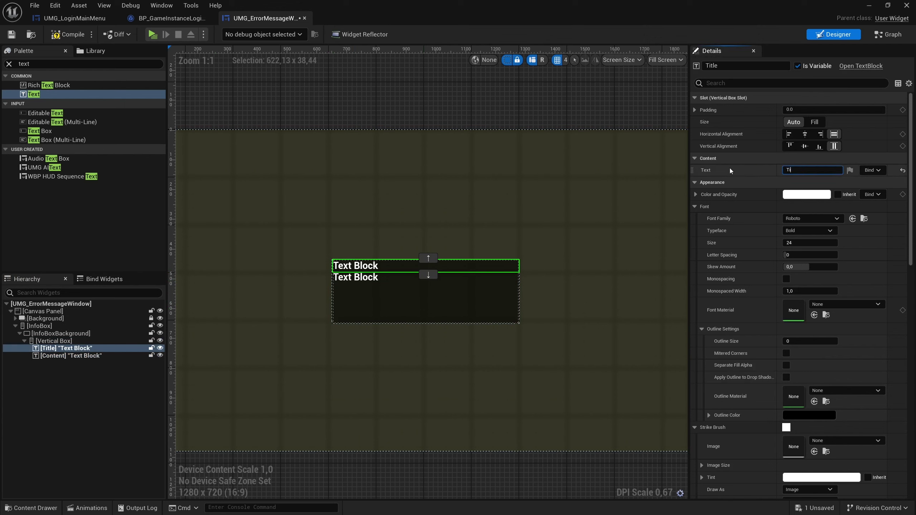
key(Return)
Centre the Title text horizontally in its slot.
click(379, 279)
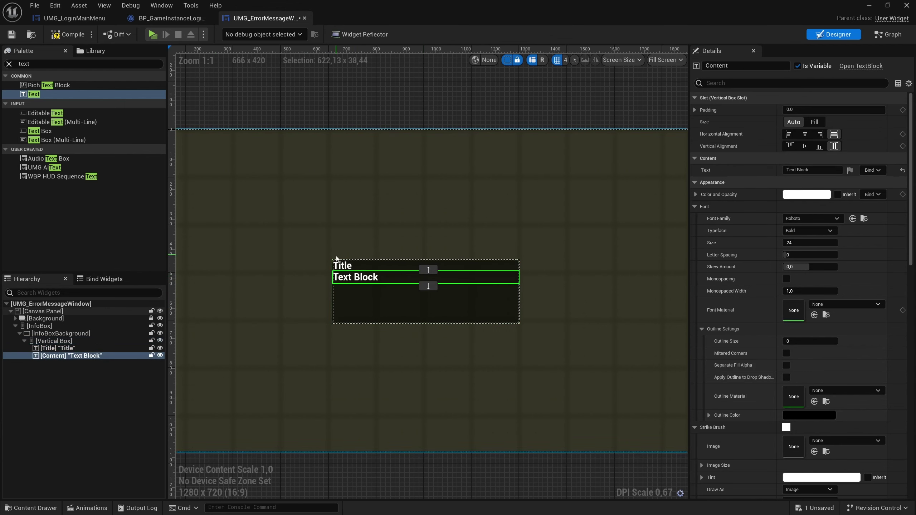
click(357, 265)
click(805, 134)
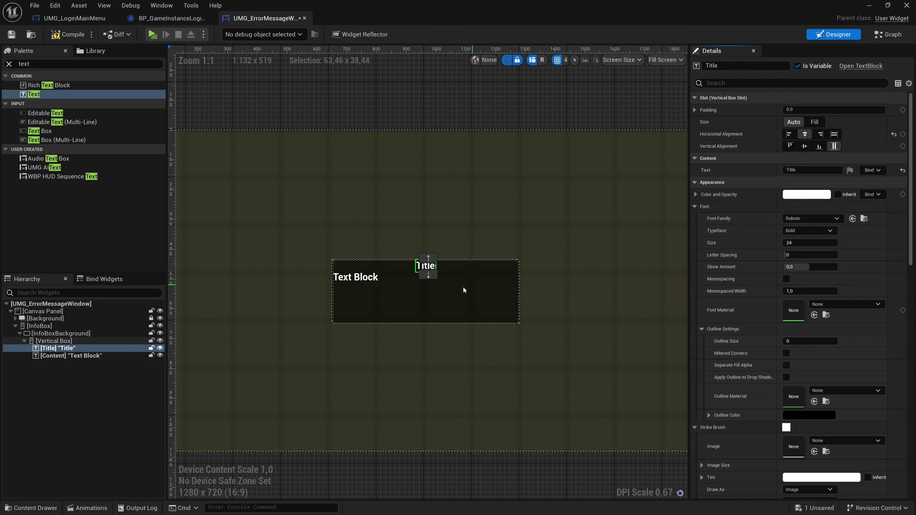
click(462, 281)
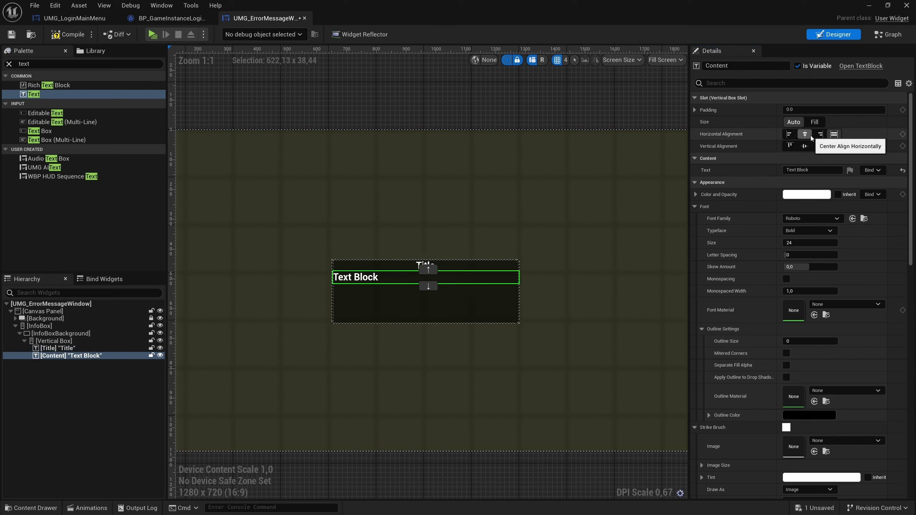
Make the Content text read '<Content>' in Regular typeface at font size 20.
click(812, 170)
text(<Content>)
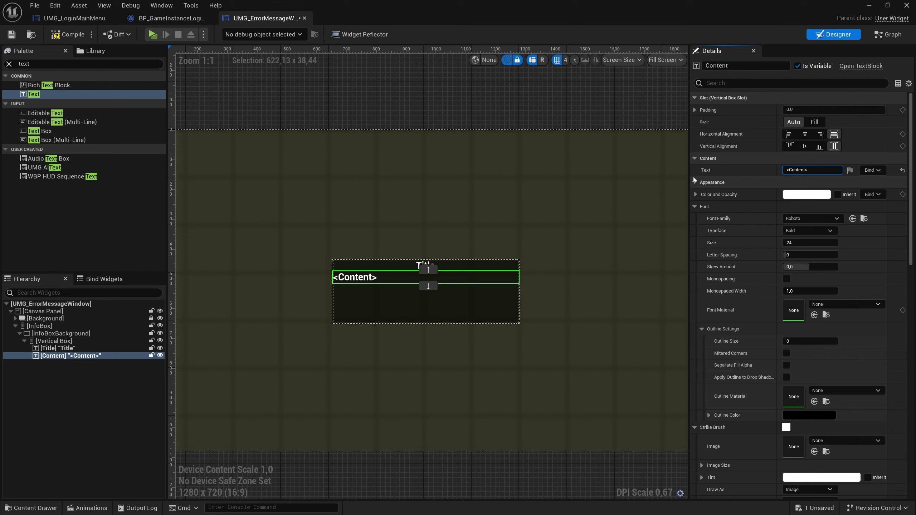
click(810, 230)
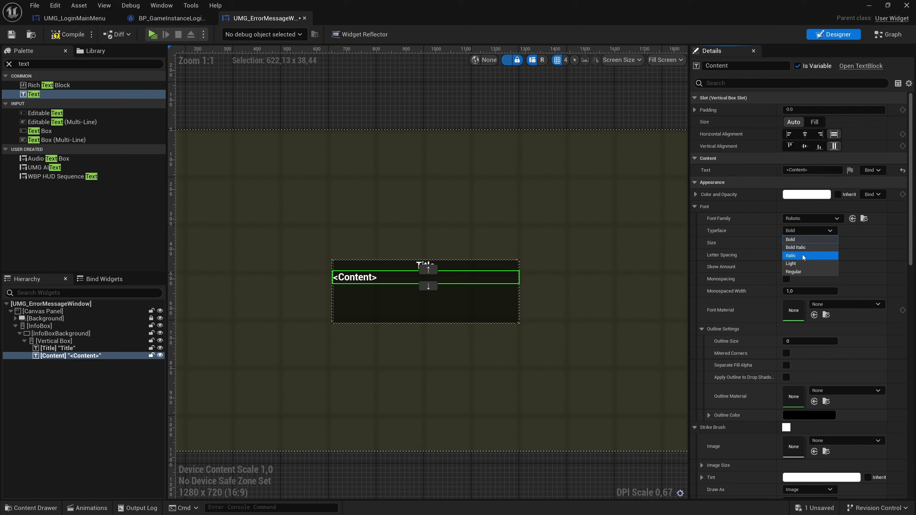
click(799, 272)
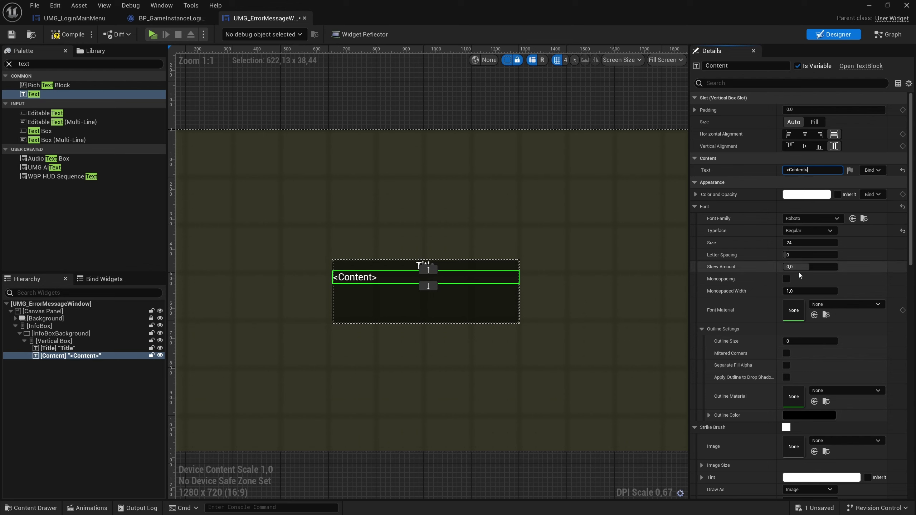
click(805, 243)
text(20)
key(Return)
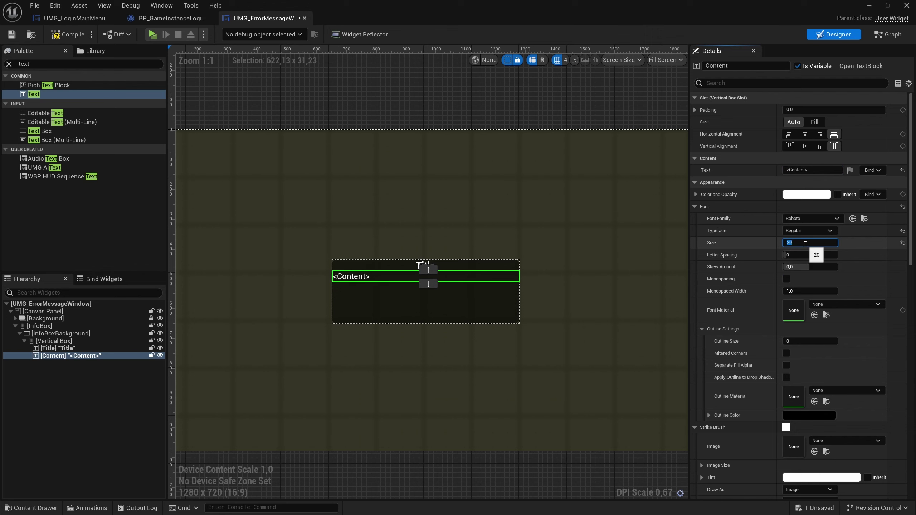
click(322, 297)
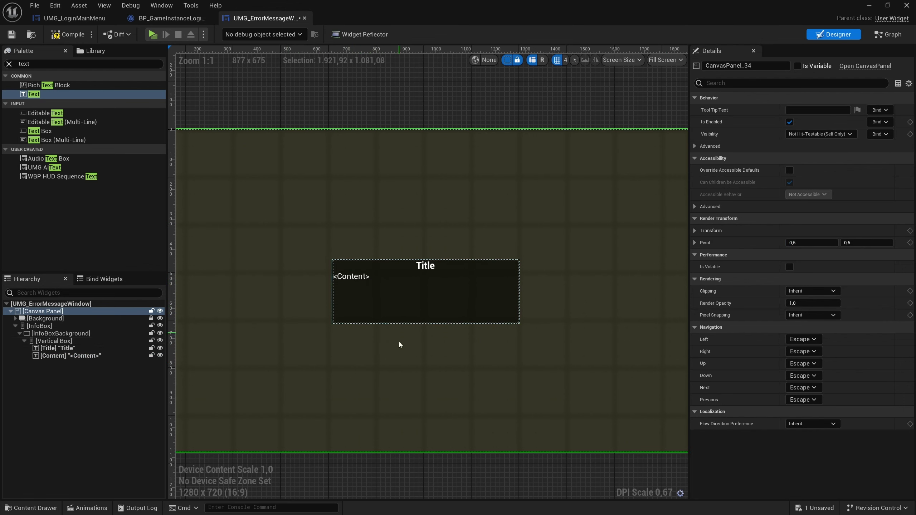
click(71, 355)
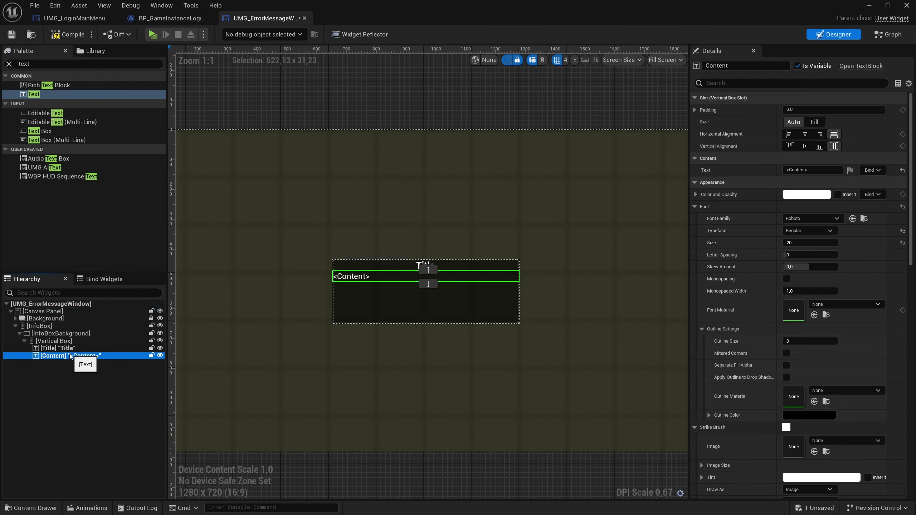
Wrap Content in a Scroll Box and set the scroll box's vertical alignment to Top.
right_click(70, 355)
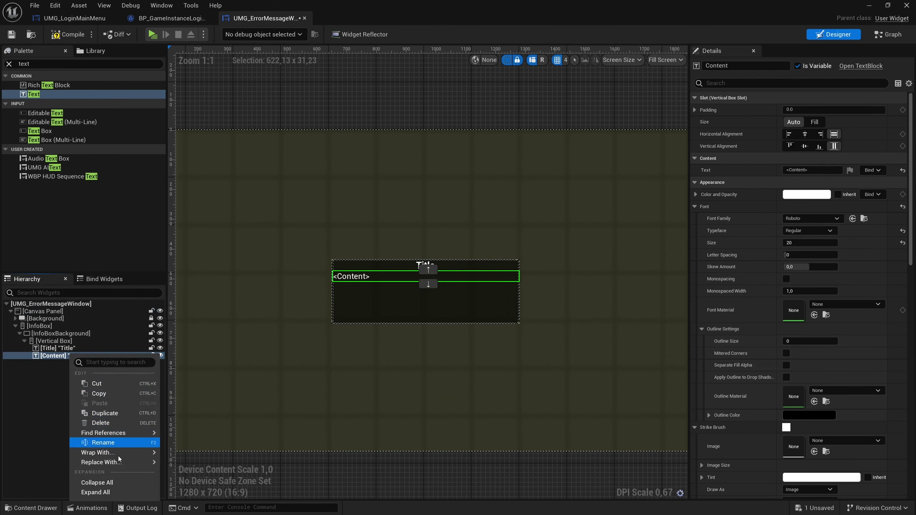
mouse_move(121, 454)
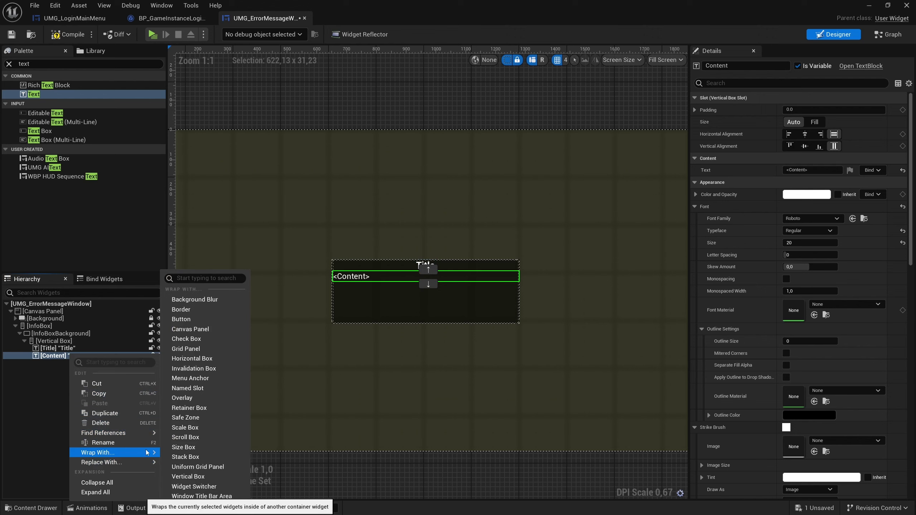
click(191, 438)
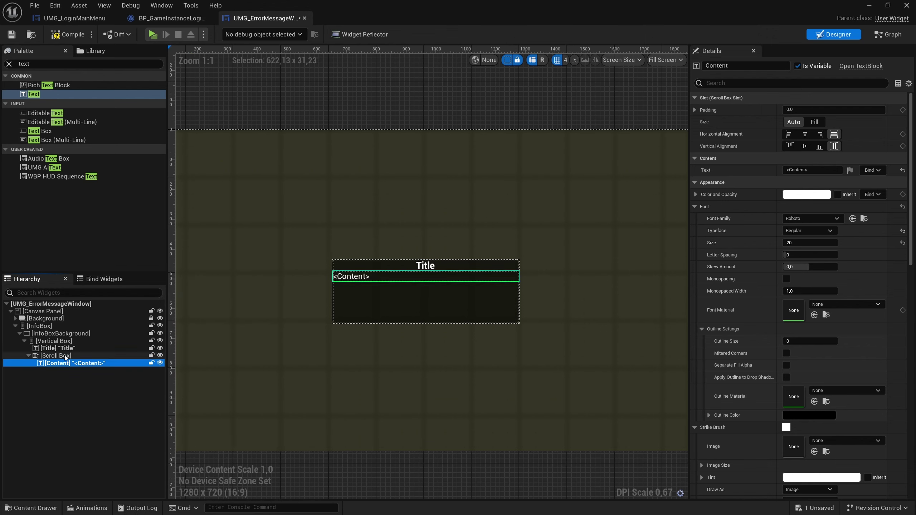
click(52, 356)
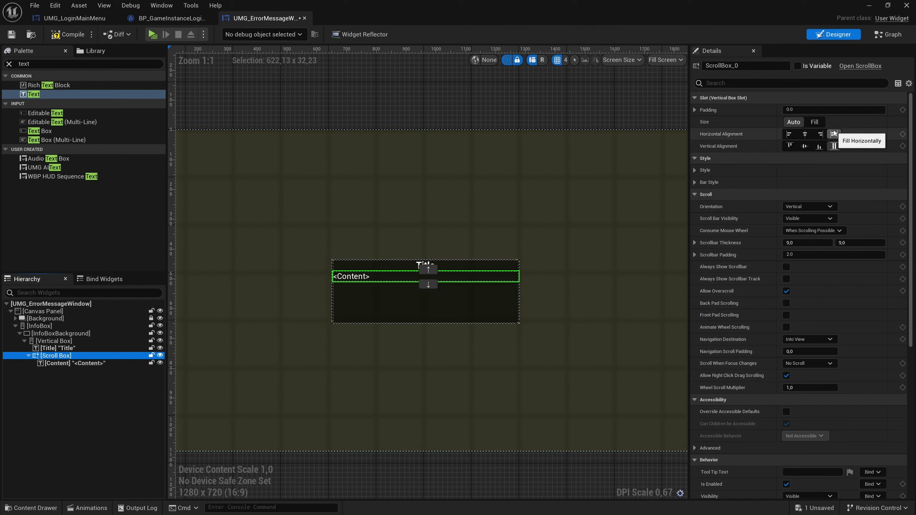
click(789, 146)
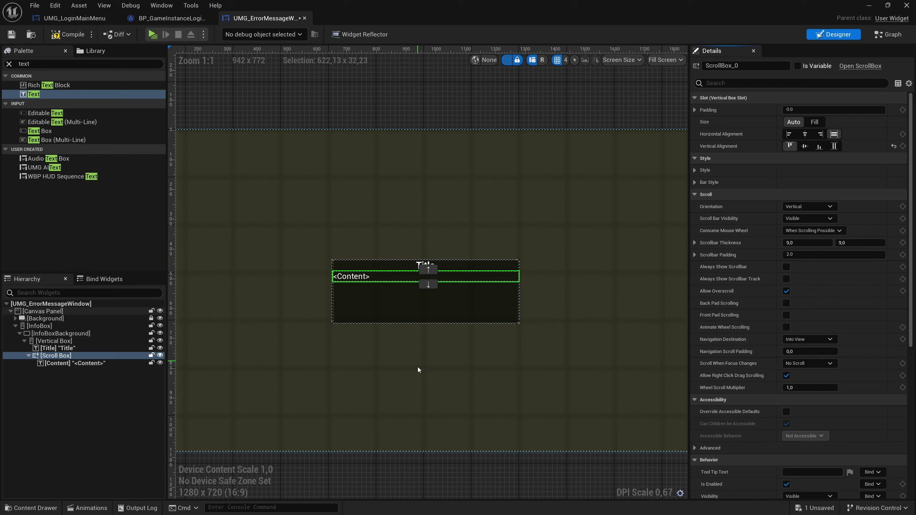
Append many repeated '<Content>' placeholders to the Content text so it overflows the panel.
click(84, 365)
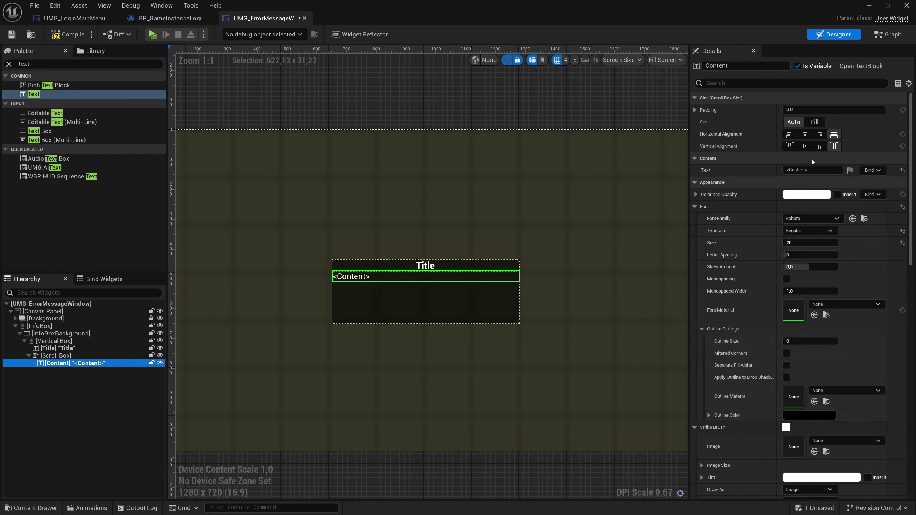
click(815, 170)
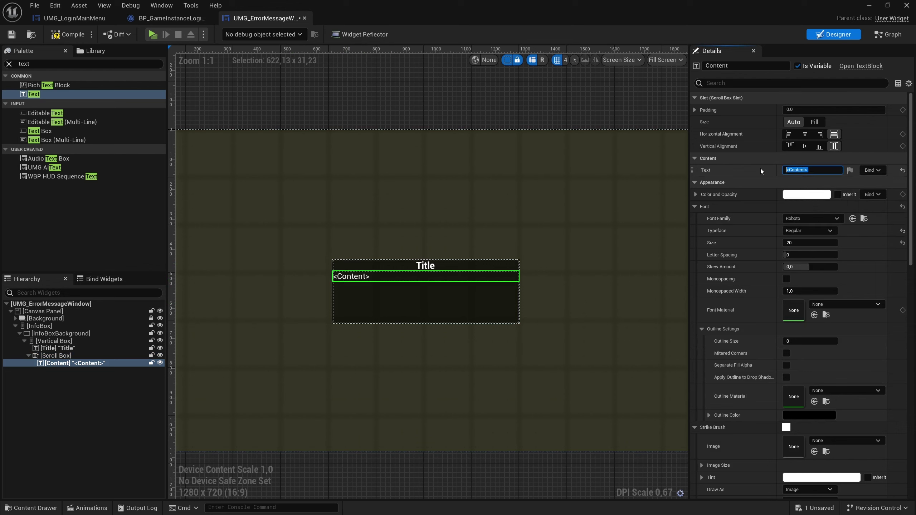
text(<Content> <Content> <Content> <Content> <Content> <Content> <Content> <Content> <Content> <Content> <Content> <Content>)
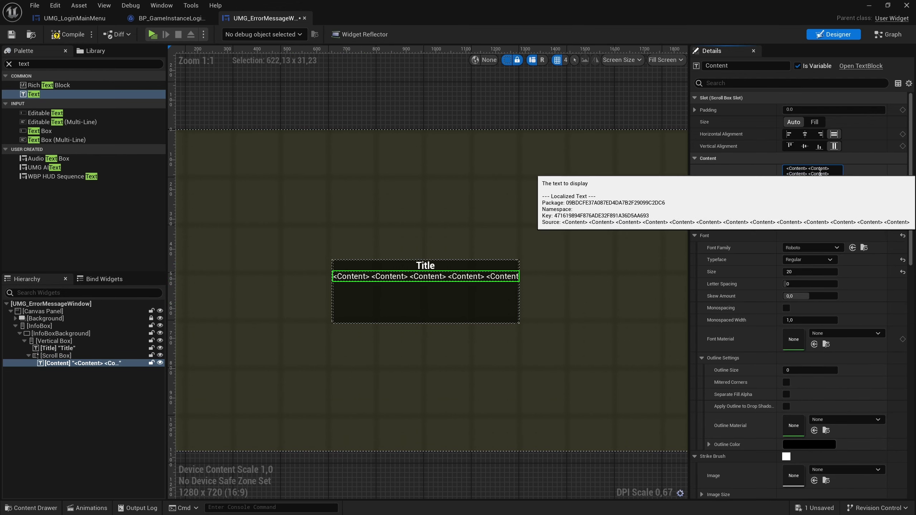
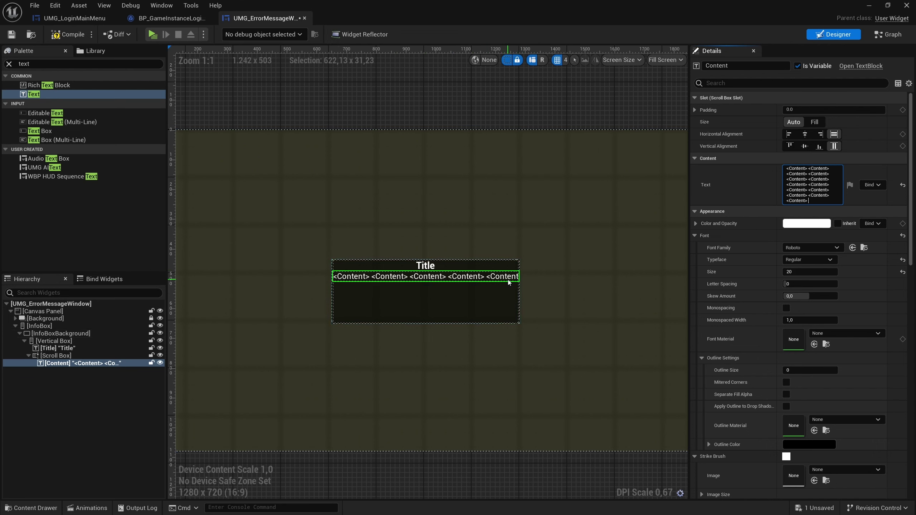
Turn on Auto Wrap Text for the Content text block.
scroll(765, 258, down, 3)
scroll(766, 259, down, 3)
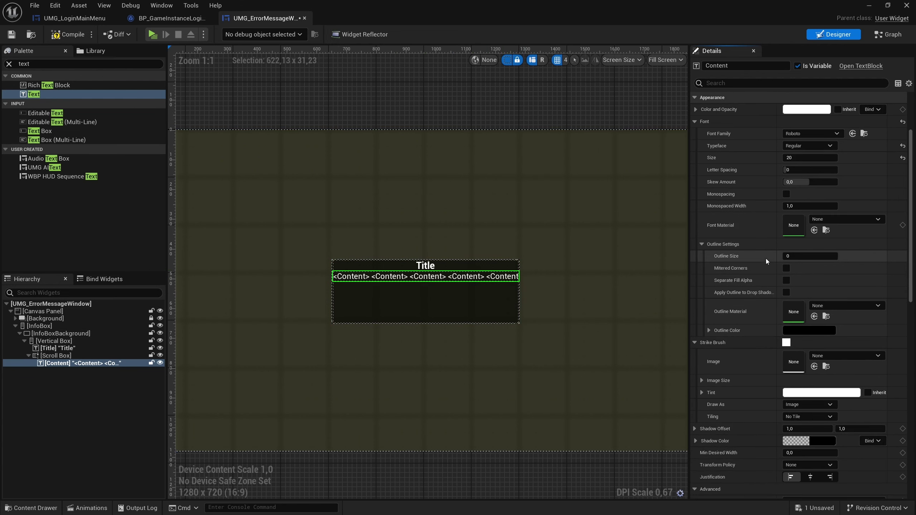
scroll(757, 234, down, 3)
scroll(751, 216, down, 3)
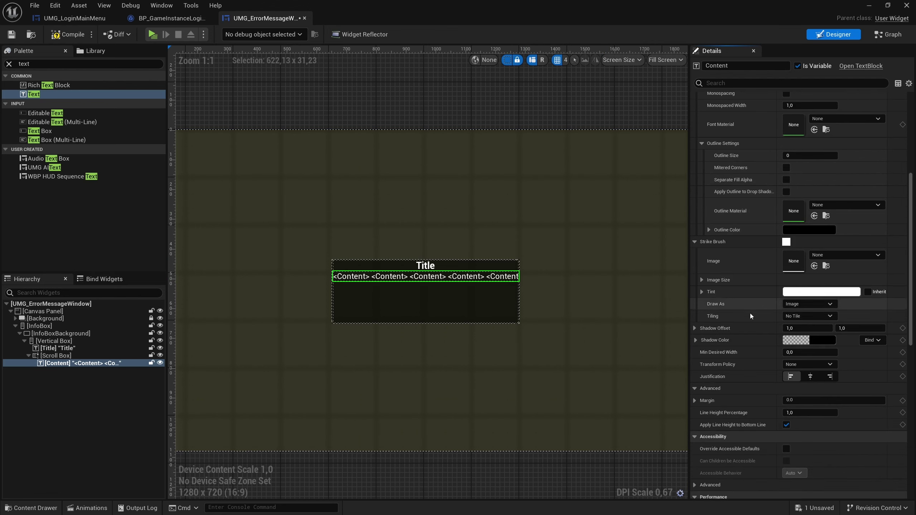
scroll(774, 381, down, 5)
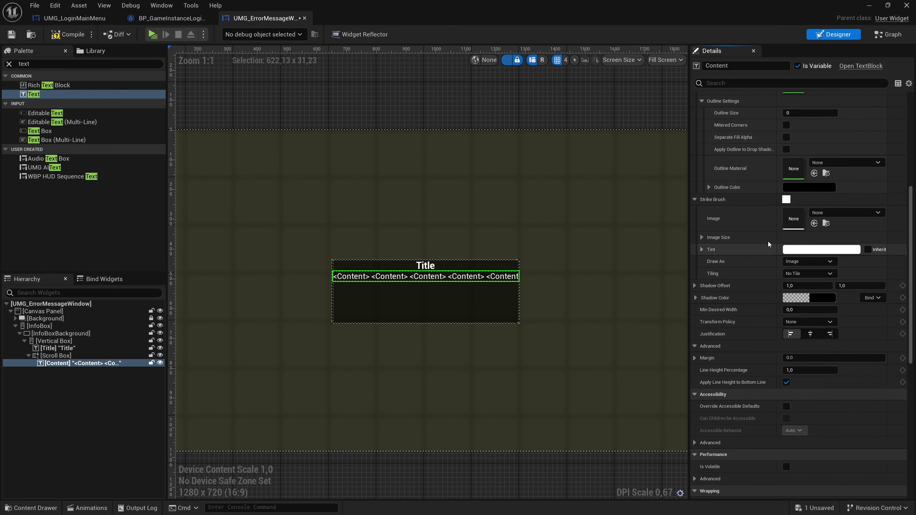
scroll(753, 160, down, 5)
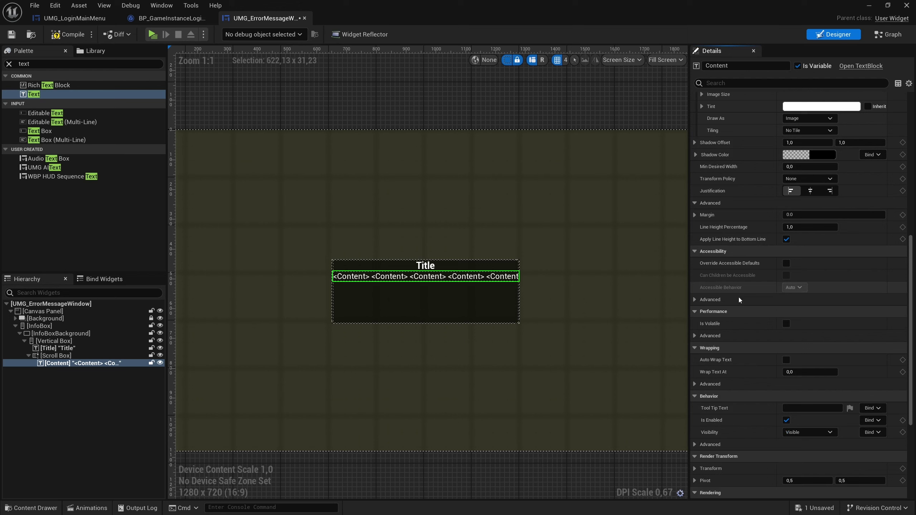
click(785, 361)
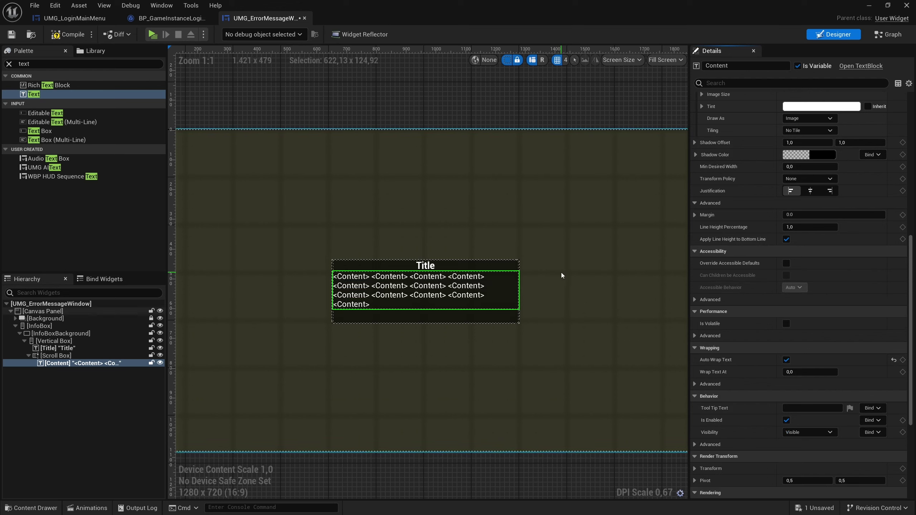
Paste two extra copies of the <Content> placeholder into the Content text field, then select the Scroll Box.
scroll(733, 196, up, 5)
scroll(732, 197, up, 10)
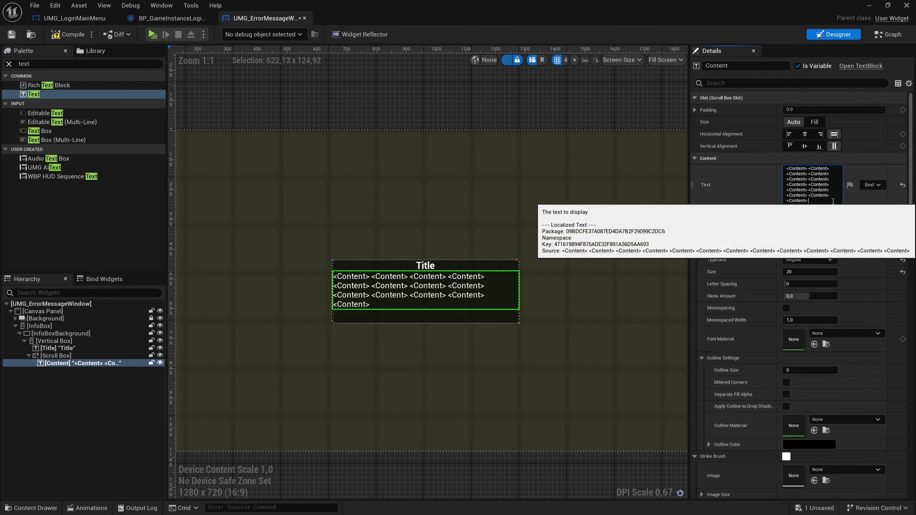
click(812, 191)
key(ctrl+v)
key(ctrl+v)
key(ctrl+v)
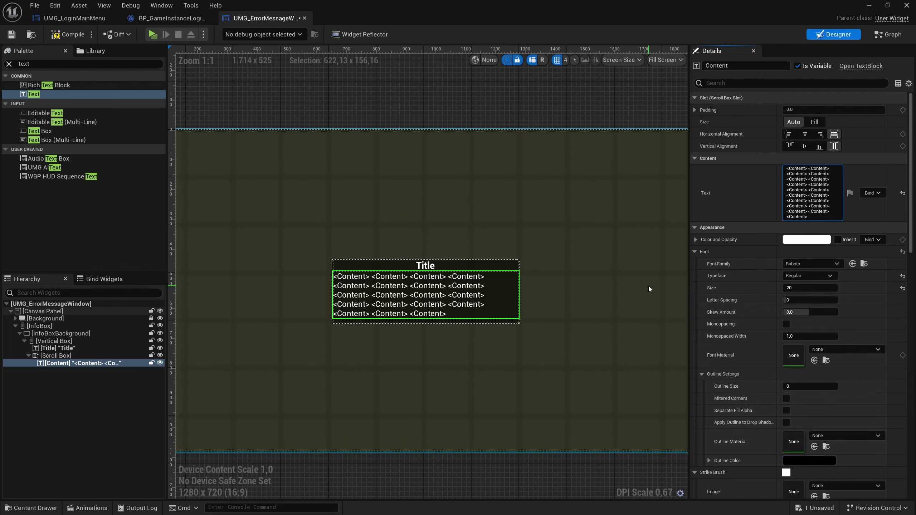
key(ctrl+v)
key(ctrl+v)
key(ctrl+v)
key(ctrl+v)
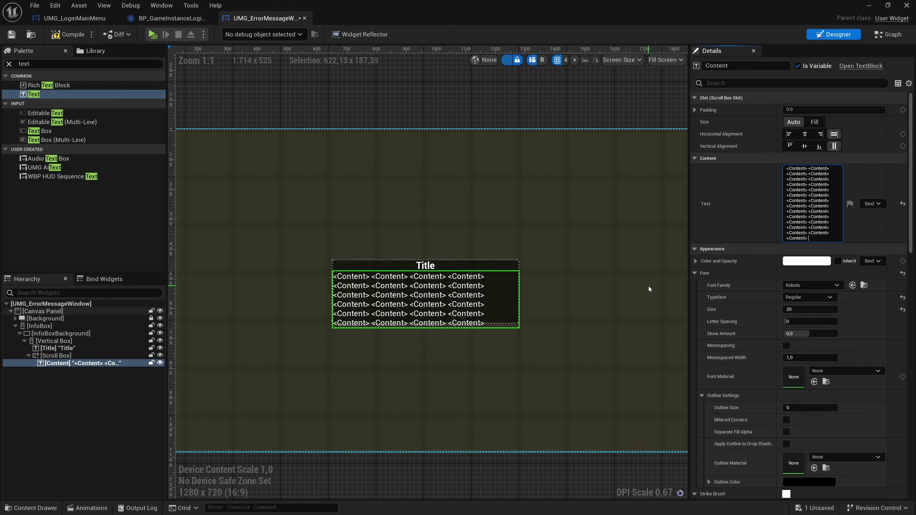
click(58, 355)
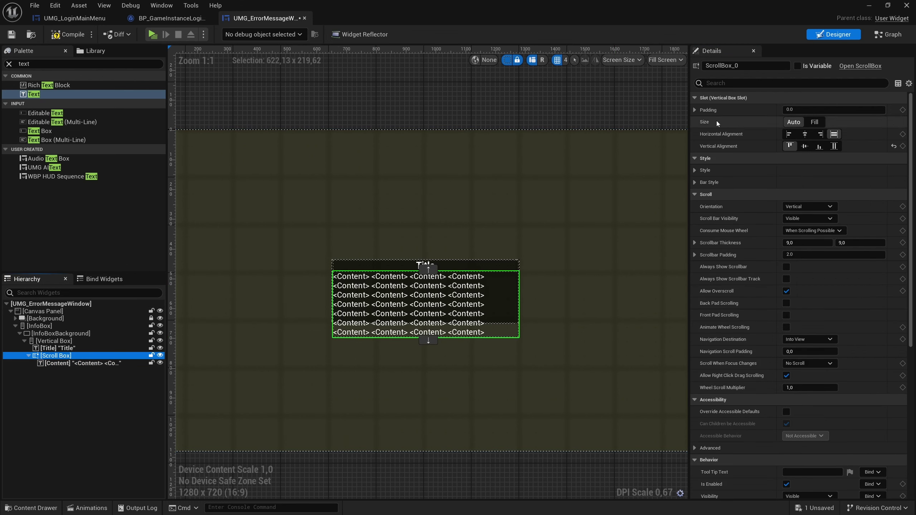
Set the Scroll Box slot size to Fill and check how the overflowing content scrolls.
click(815, 122)
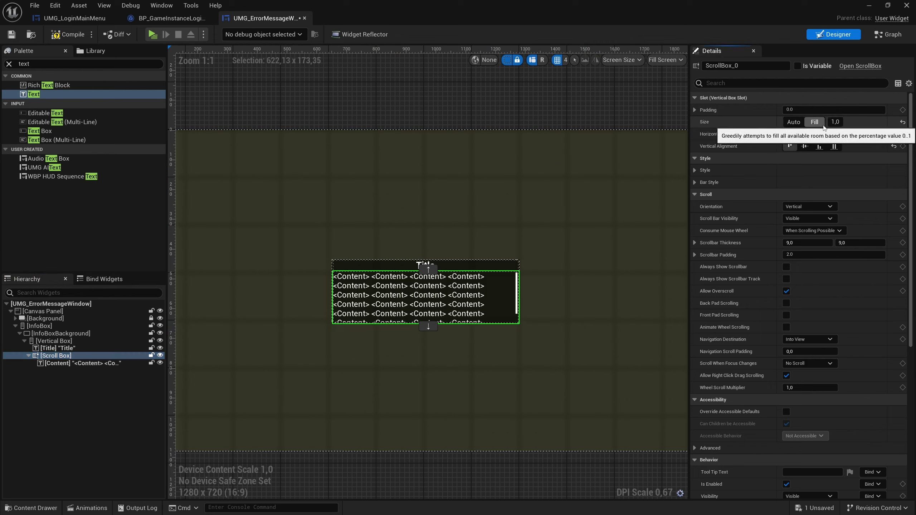
click(456, 282)
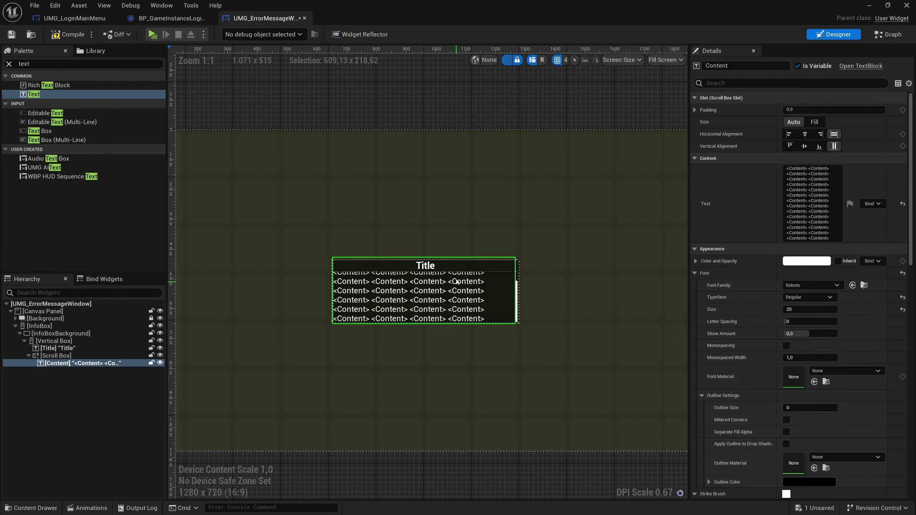
click(440, 313)
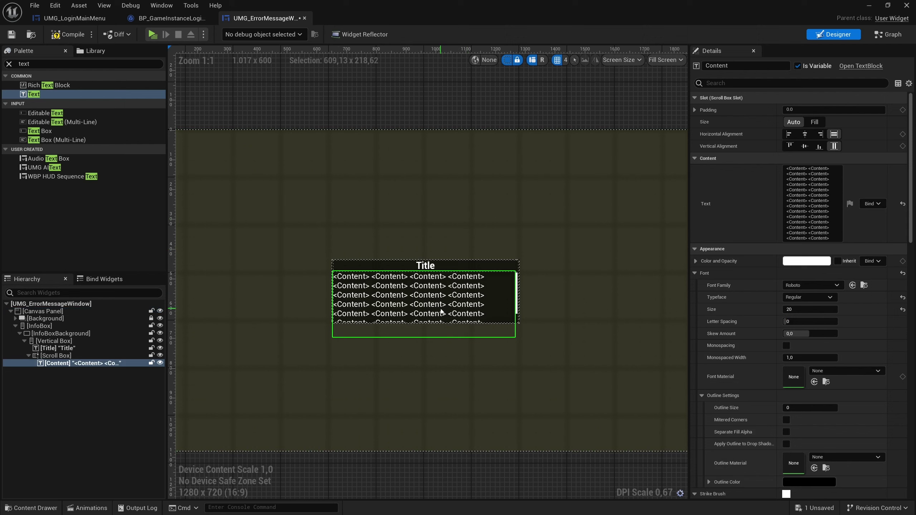
click(441, 312)
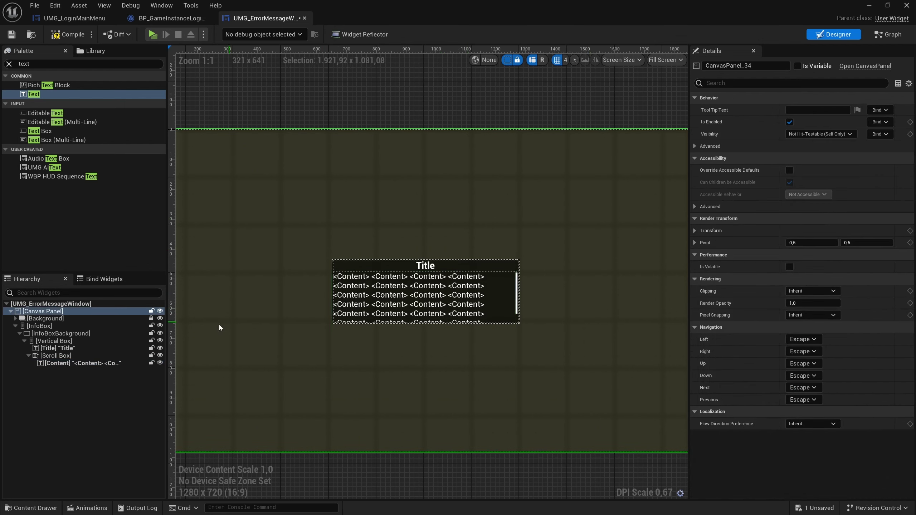
Trim the Content text back to a single <Content> placeholder and save the widget.
click(72, 363)
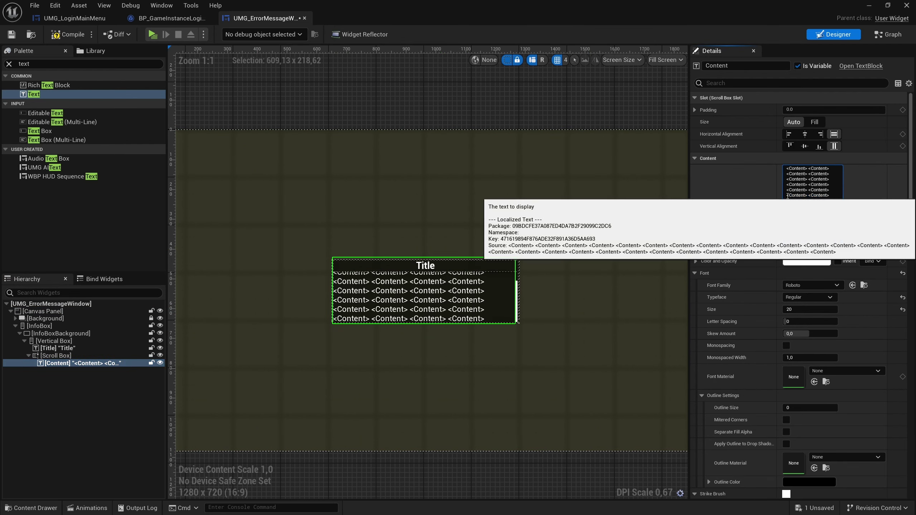
key(ctrl+z)
click(461, 228)
right_drag(461, 231, 486, 199)
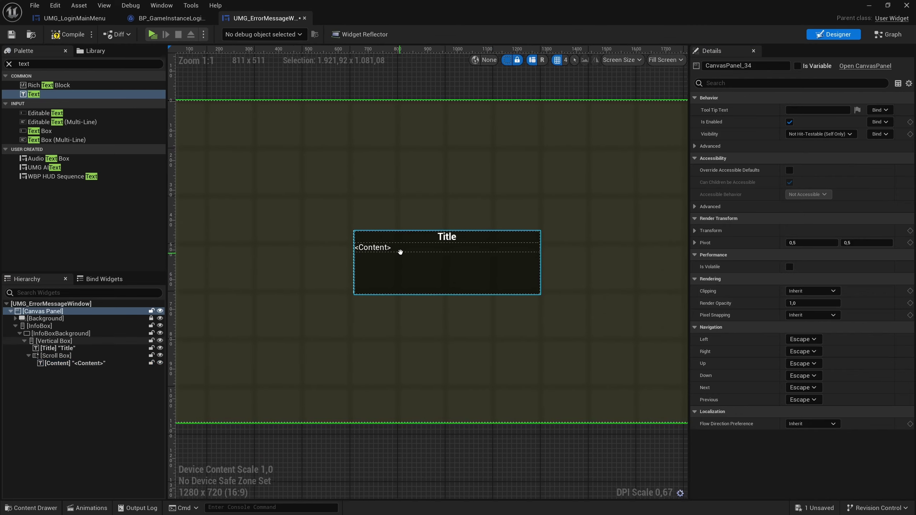
click(12, 35)
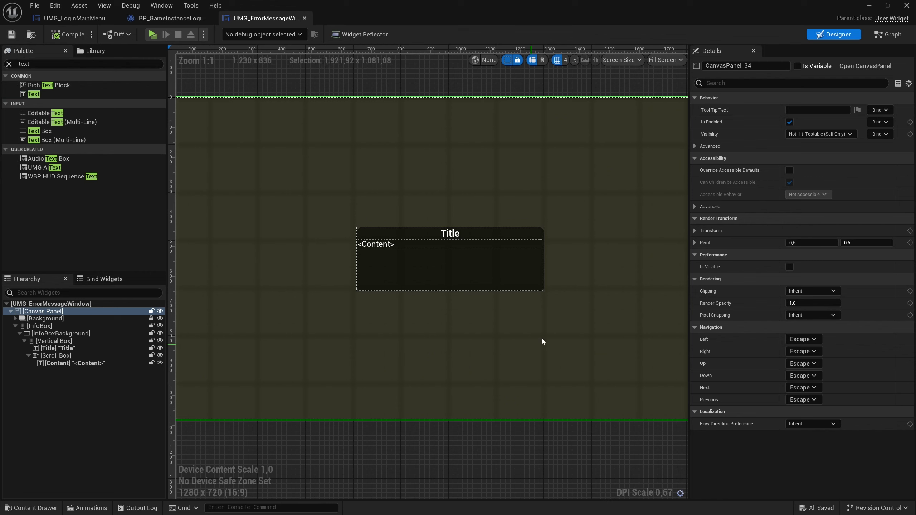
Drag a Button from the Palette search into the [Background] overlay in the Hierarchy.
click(36, 64)
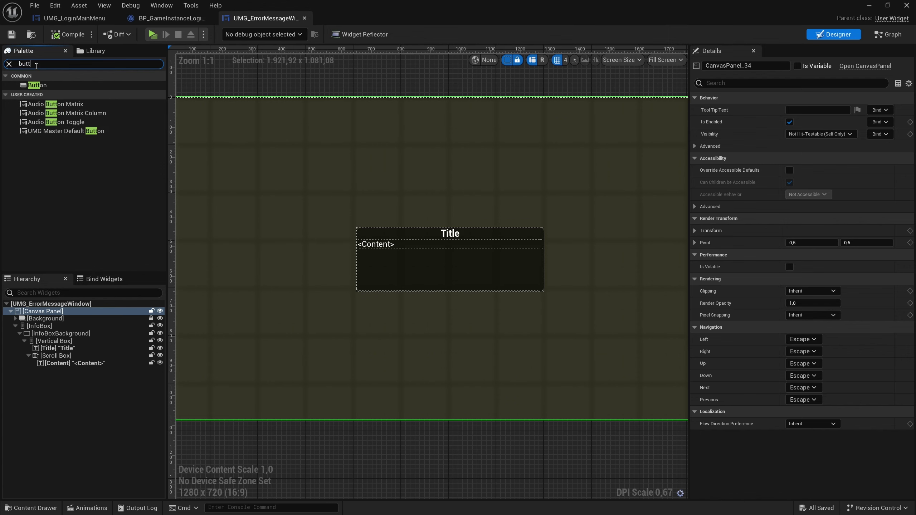
right_drag(346, 107, 382, 153)
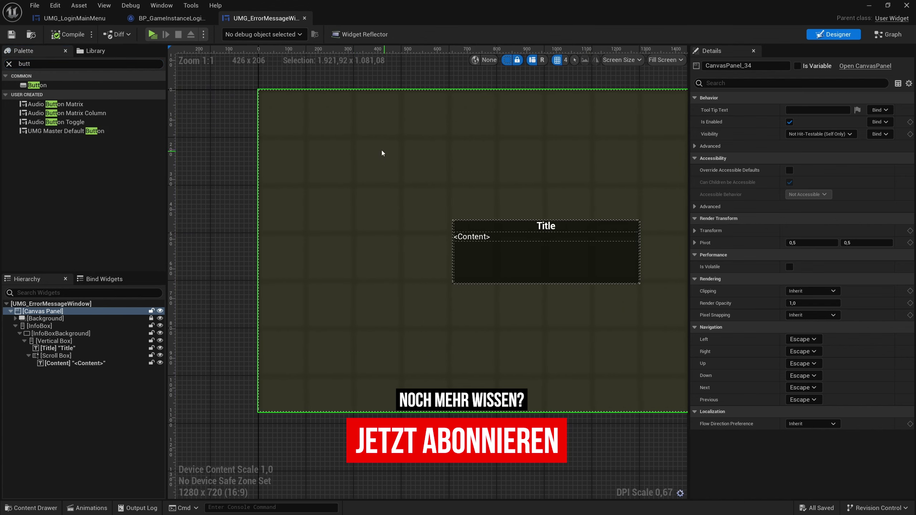
right_drag(576, 342, 336, 358)
right_drag(220, 181, 352, 171)
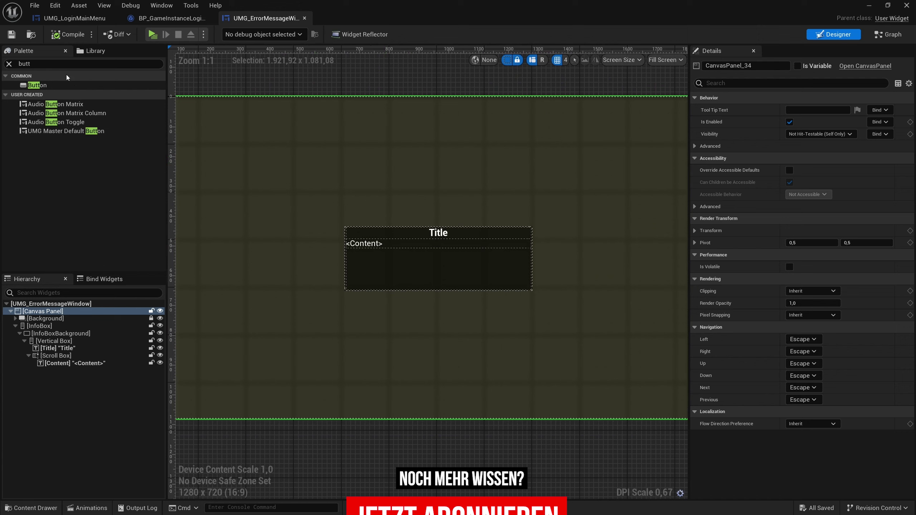
click(39, 85)
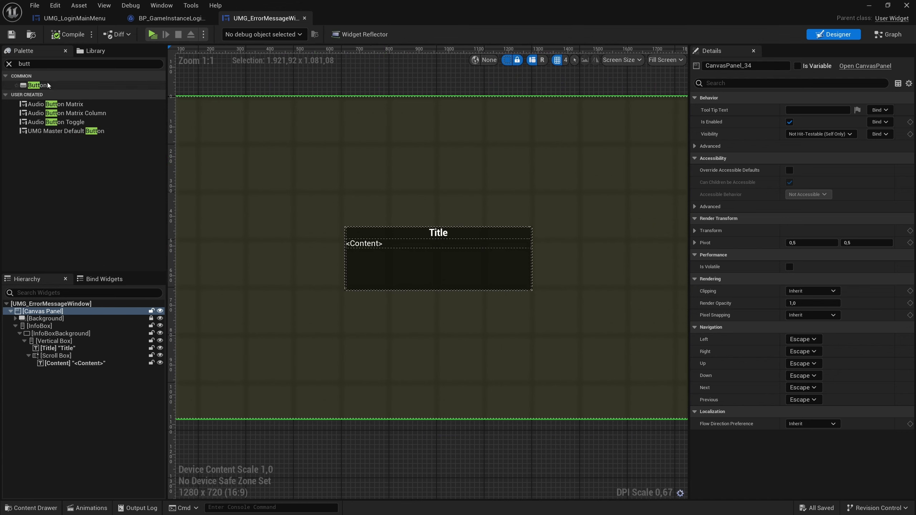
drag(40, 87, 247, 103)
drag(114, 286, 32, 321)
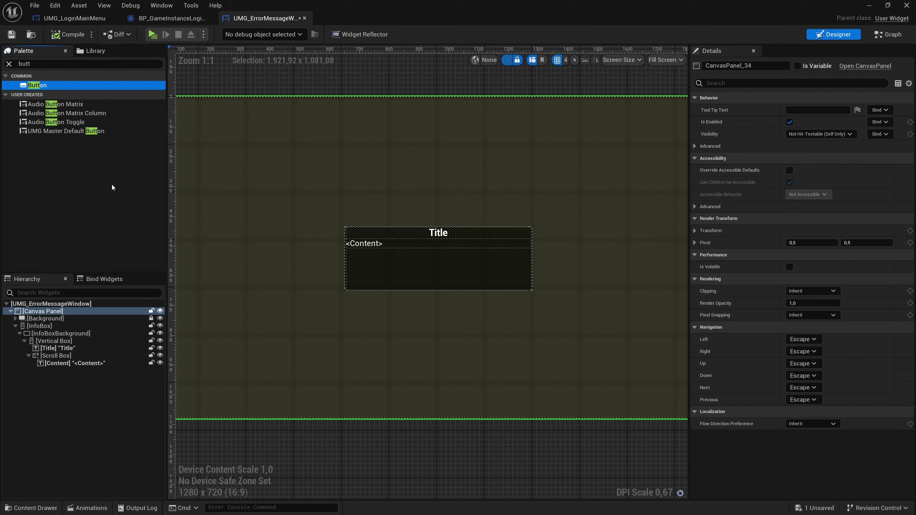
click(151, 318)
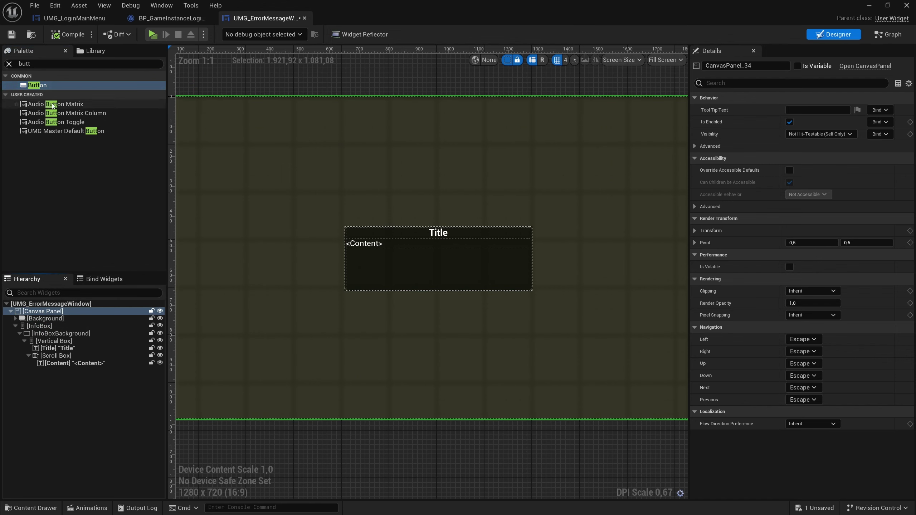
drag(41, 85, 26, 322)
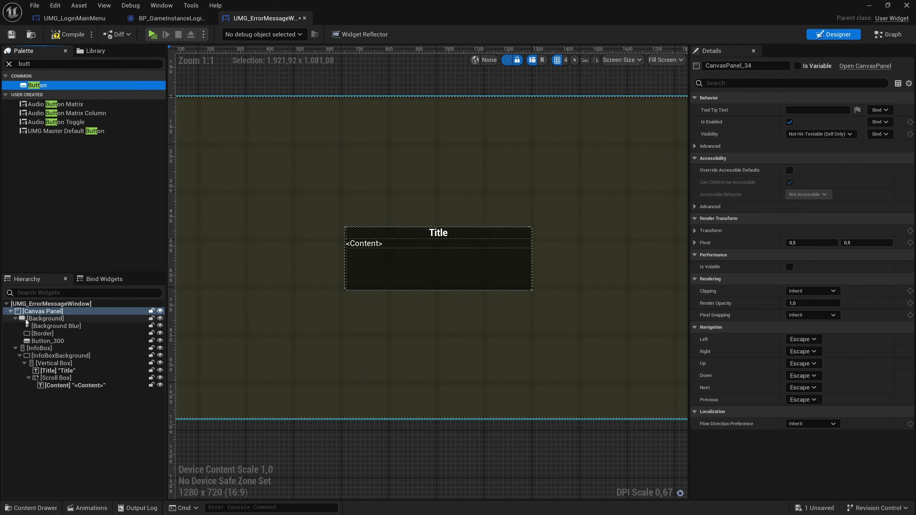
Rename the new Button_300 to BTN_Close.
click(41, 341)
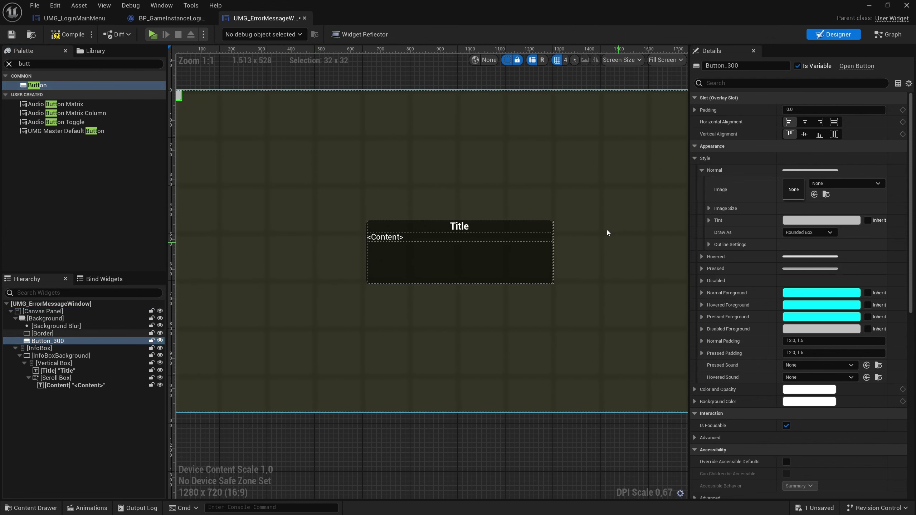
scroll(338, 210, down, 2)
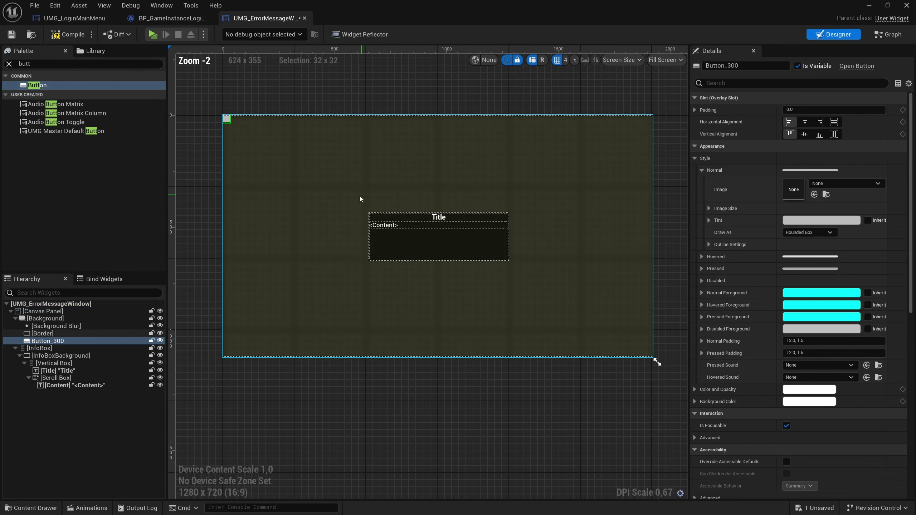
click(57, 334)
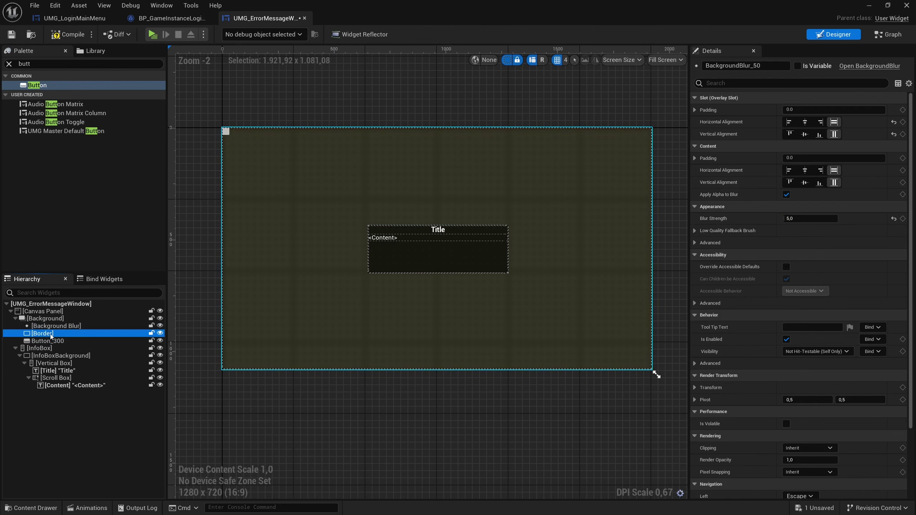
click(48, 343)
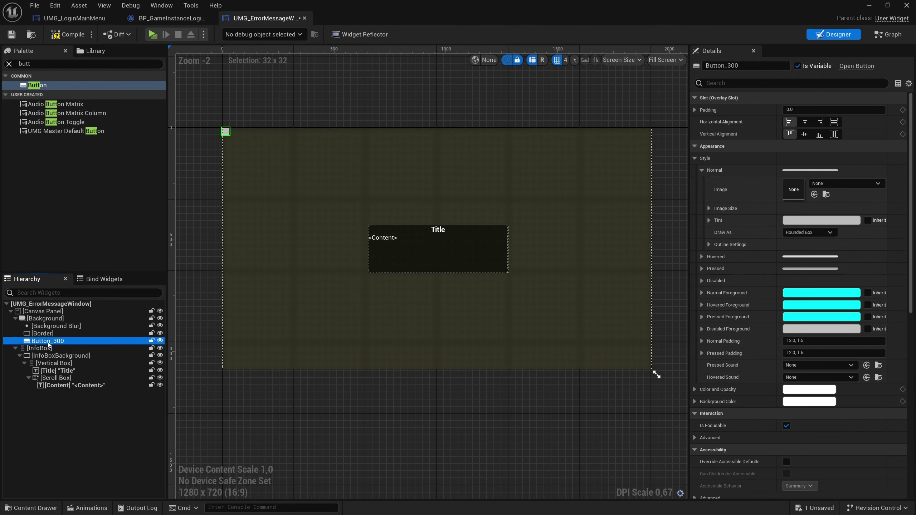
double_click(49, 341)
text(BTN_Cl)
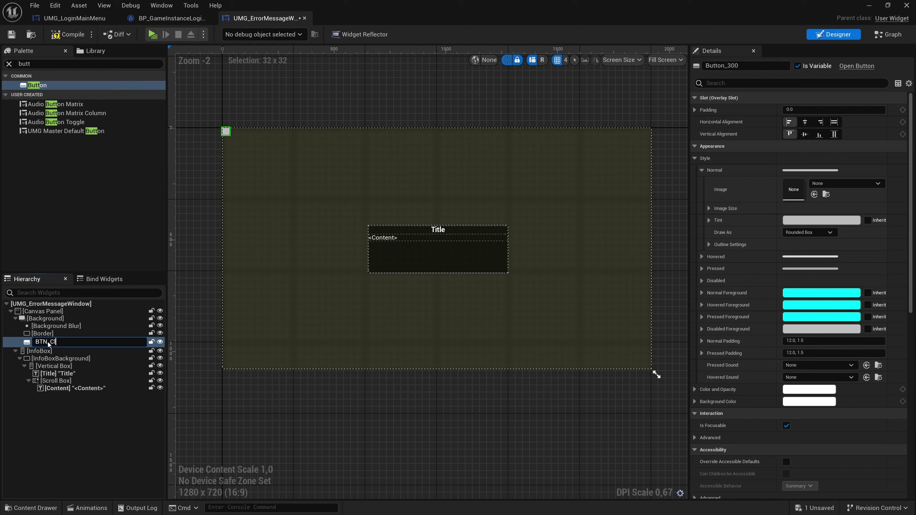
text(ose)
key(Return)
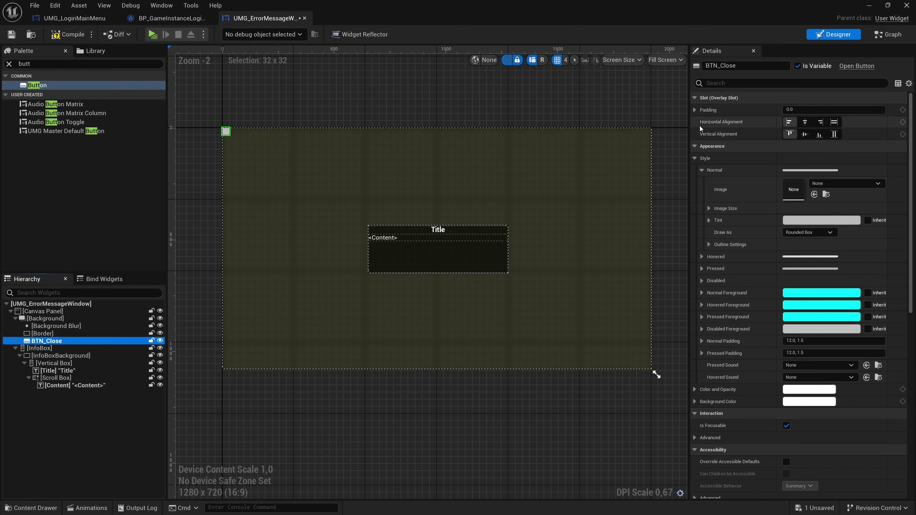
Set BTN_Close's Horizontal and Vertical Alignment to Fill.
click(834, 122)
click(834, 134)
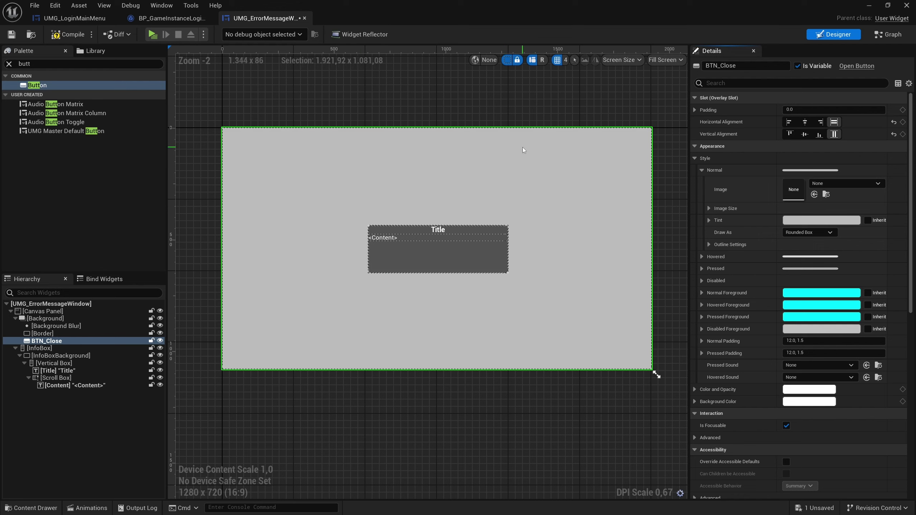
click(31, 343)
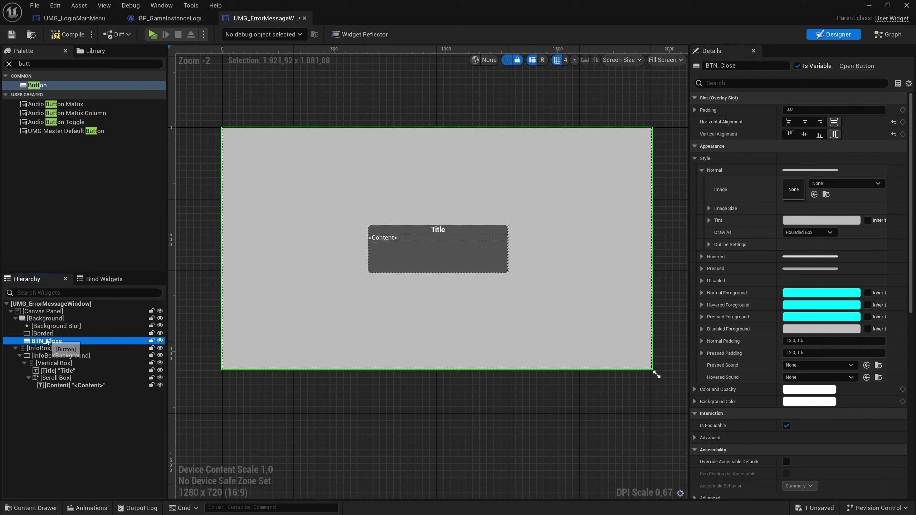
click(44, 326)
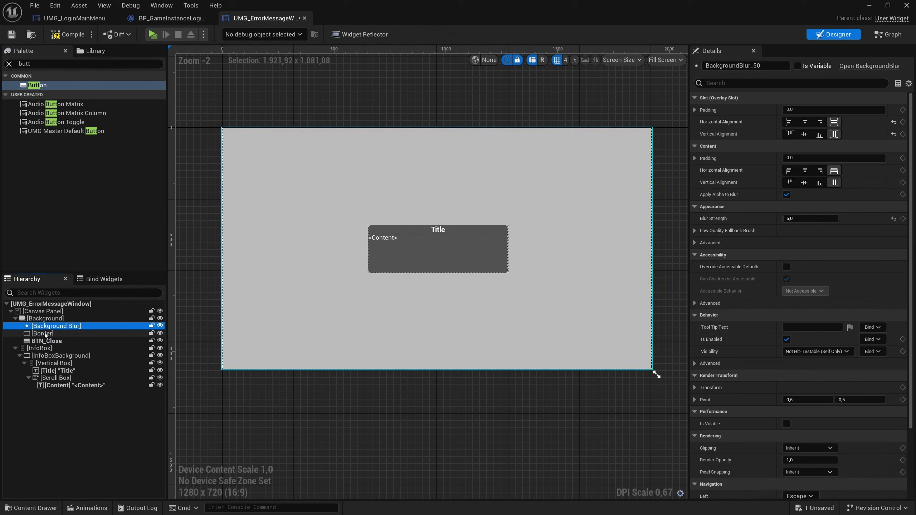
click(44, 341)
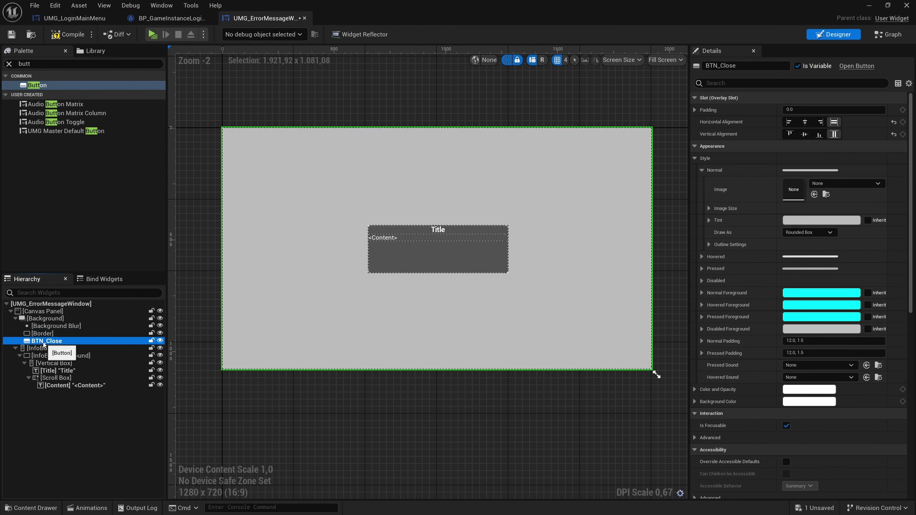
Try moving BTN_Close above Background Blur, undo it, and reselect BTN_Close.
click(53, 326)
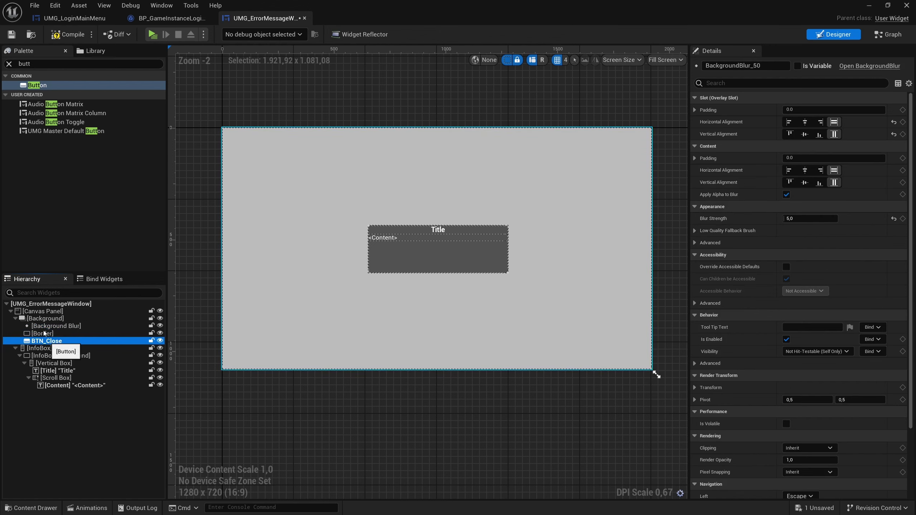
drag(47, 341, 46, 323)
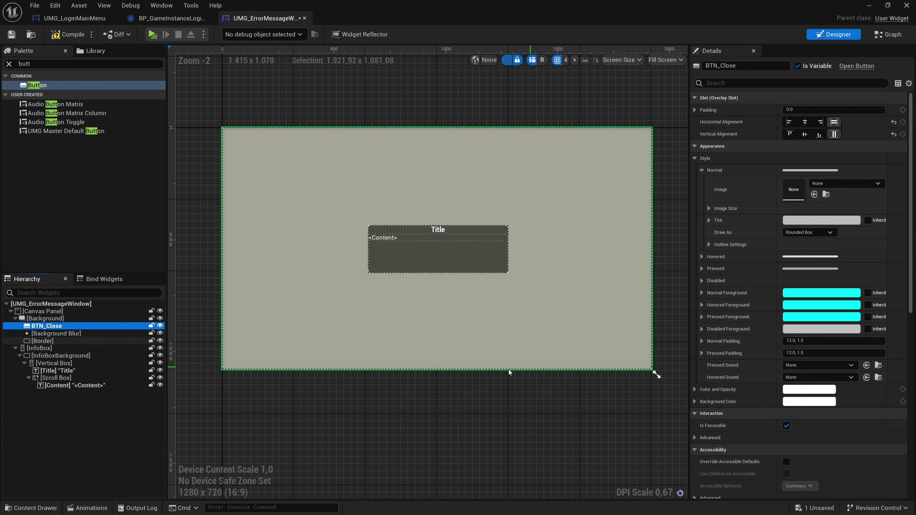
key(ctrl+z)
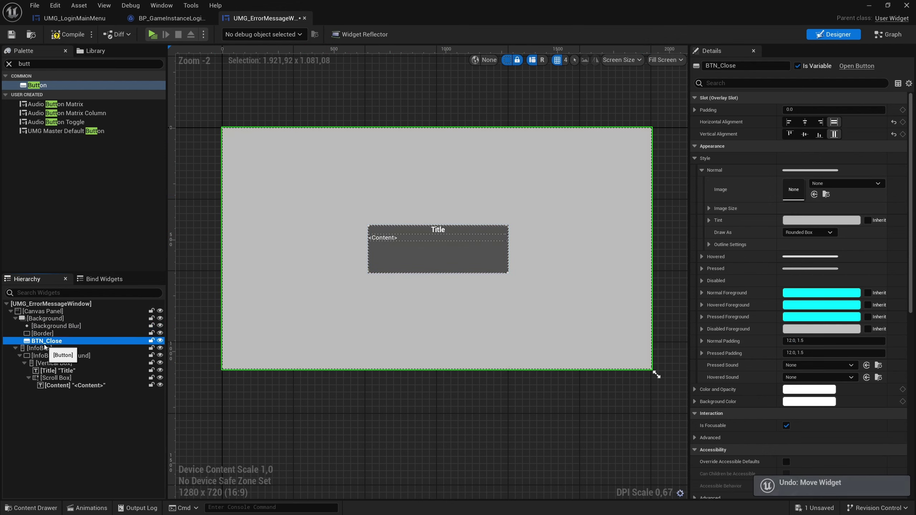
key(ctrl+z)
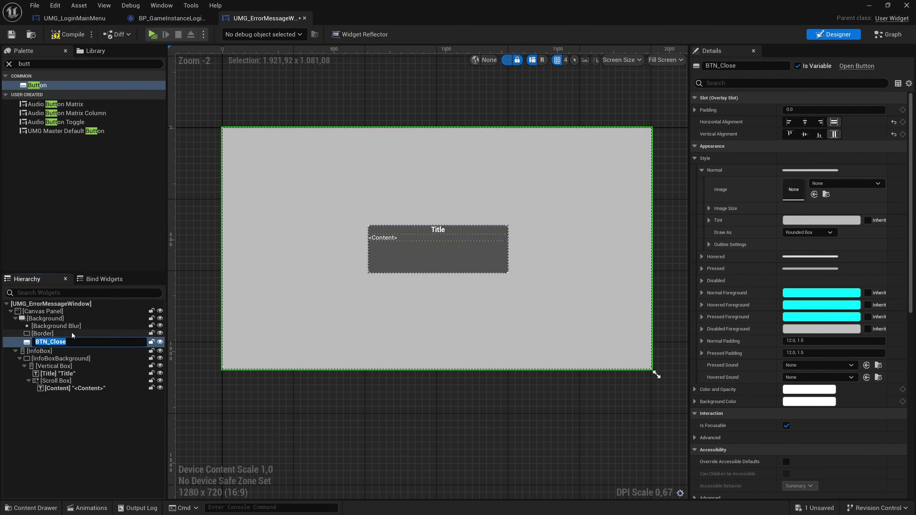
click(54, 342)
scroll(317, 221, up, 1)
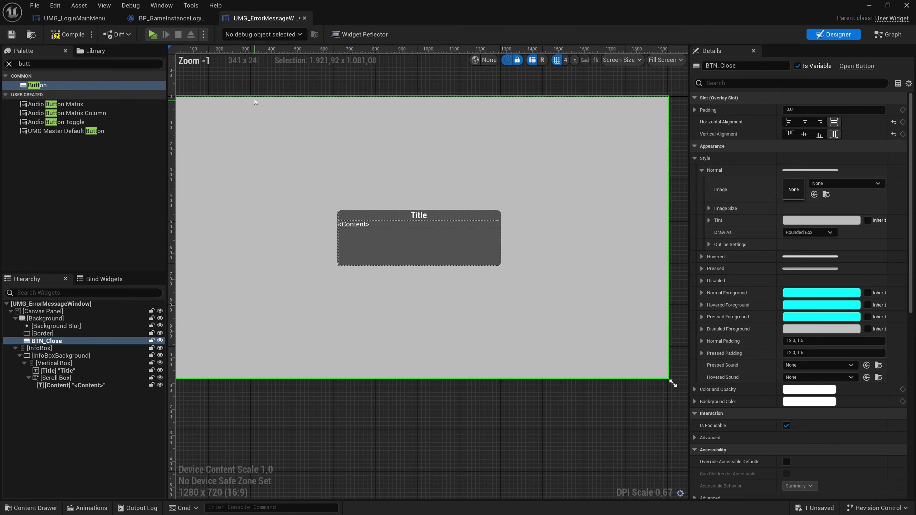
scroll(382, 265, up, 1)
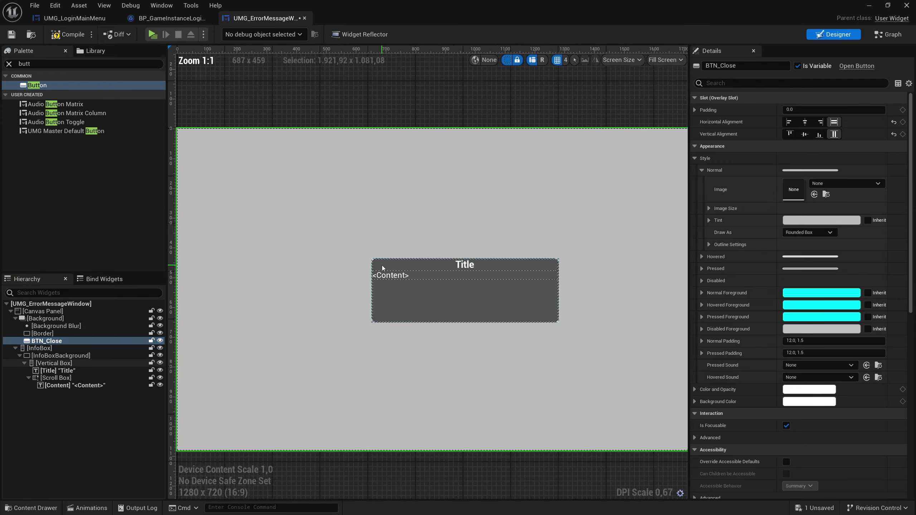
scroll(352, 240, up, 8)
scroll(354, 227, up, 4)
scroll(346, 246, down, 10)
scroll(396, 240, down, 5)
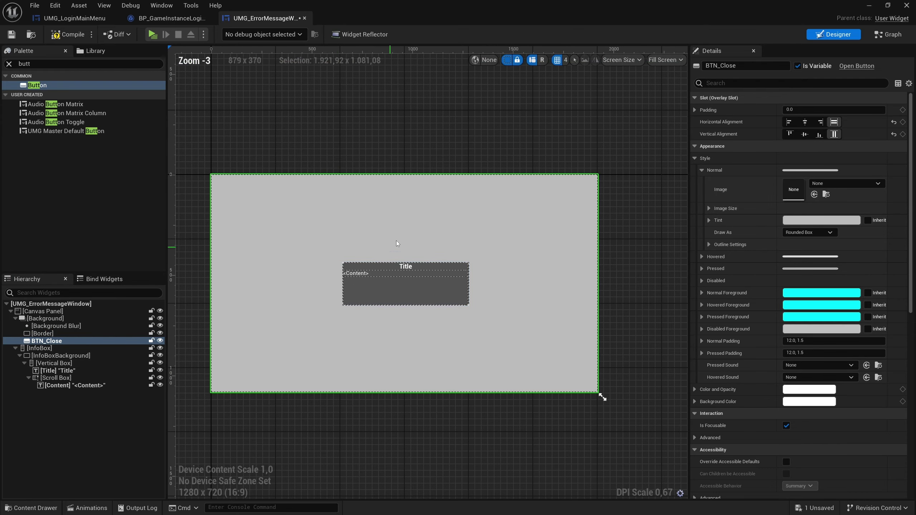
right_drag(495, 185, 492, 165)
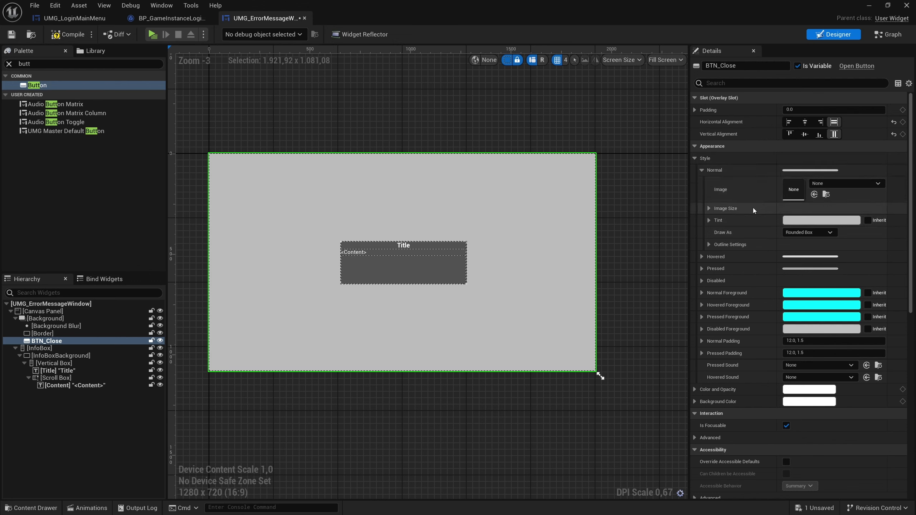
Set BTN_Close's Normal style Draw As to None and paste that style onto Hovered and Pressed.
click(796, 232)
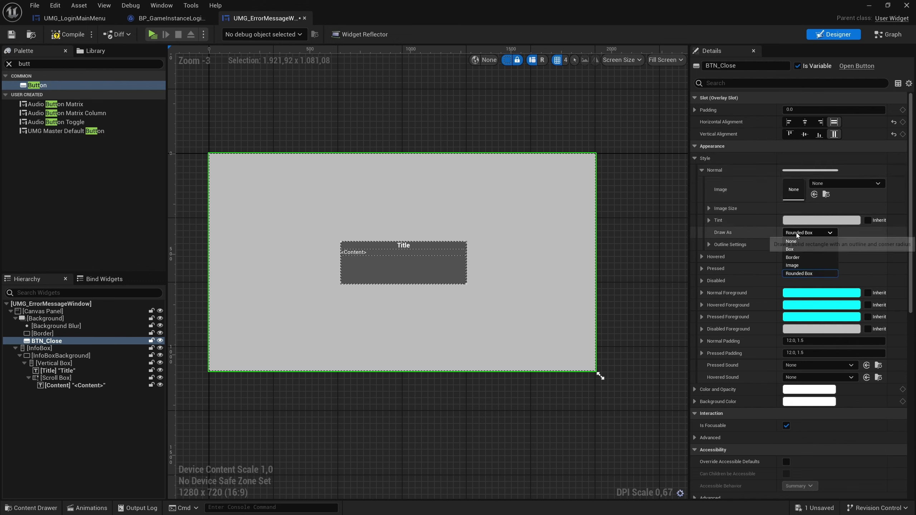
click(812, 249)
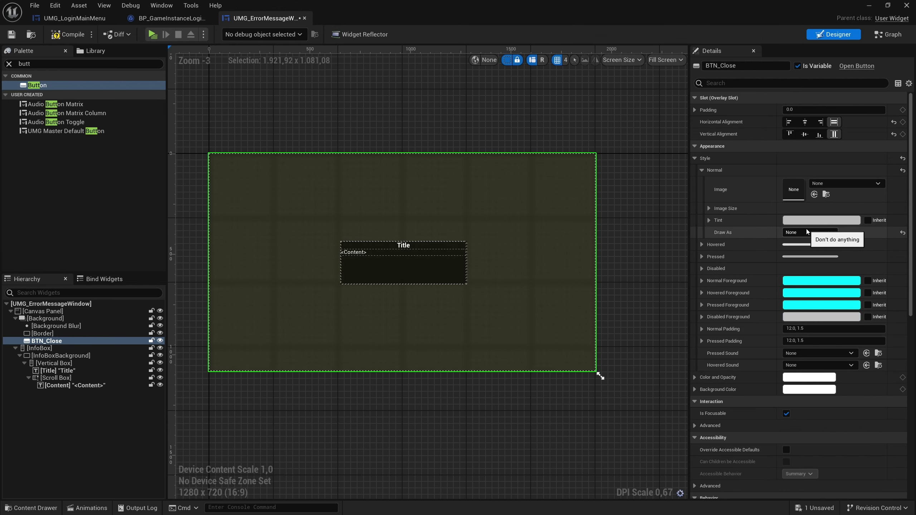
right_click(718, 170)
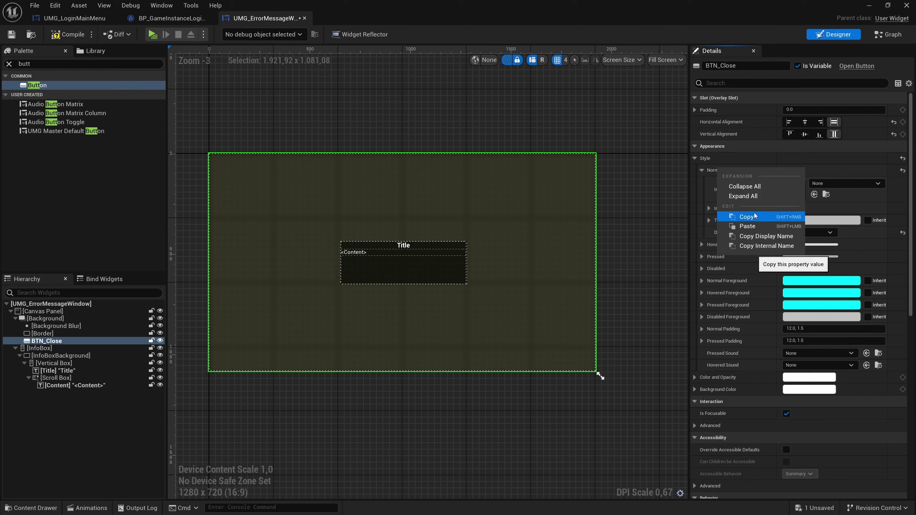
click(754, 212)
click(728, 172)
right_click(729, 180)
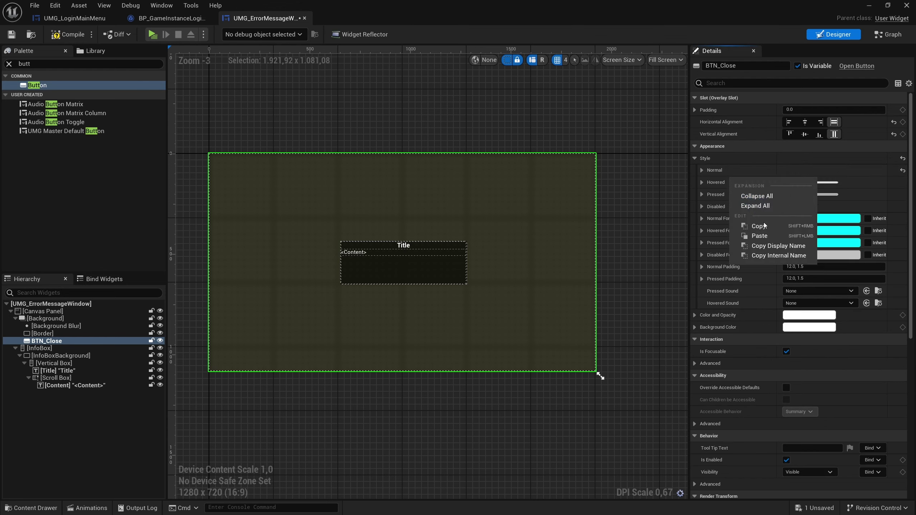
click(760, 235)
right_click(725, 191)
click(732, 241)
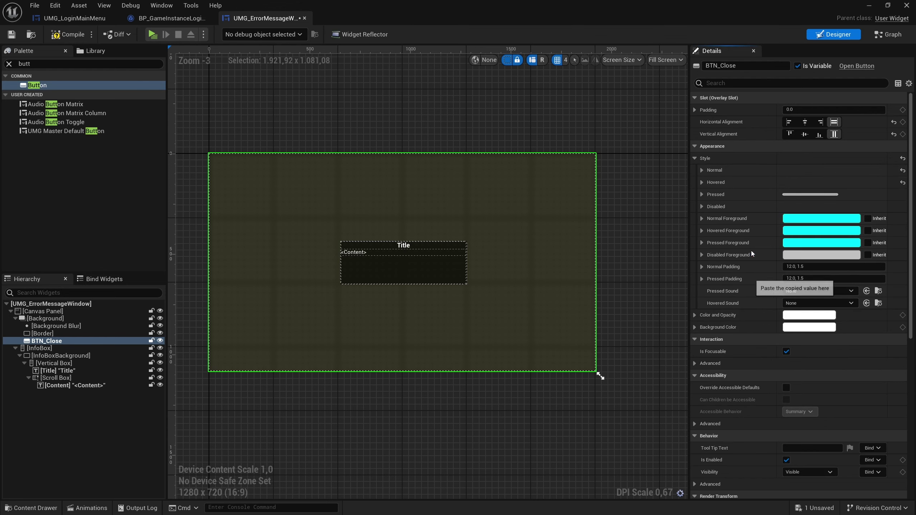
Compile and save the widget, then open its Event Graph.
click(12, 34)
right_drag(319, 183, 345, 183)
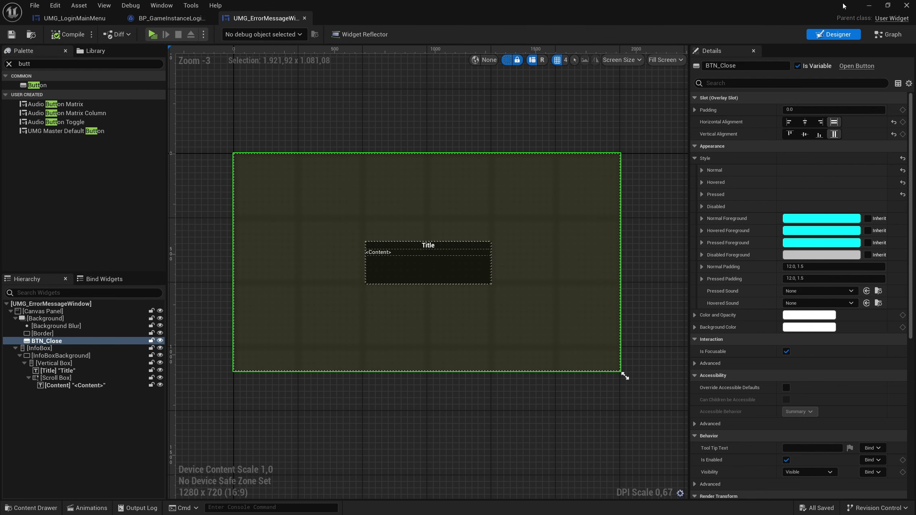
click(888, 37)
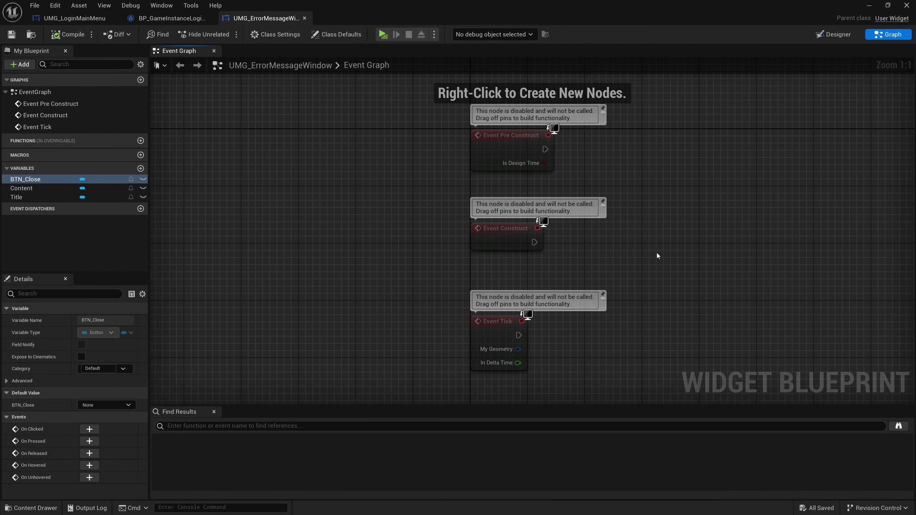
Delete the unused Event Tick node.
click(498, 325)
key(Delete)
right_drag(622, 207, 480, 234)
Move Event Construct down out of the way and pull a wire from Event Pre Construct's exec pin.
click(345, 268)
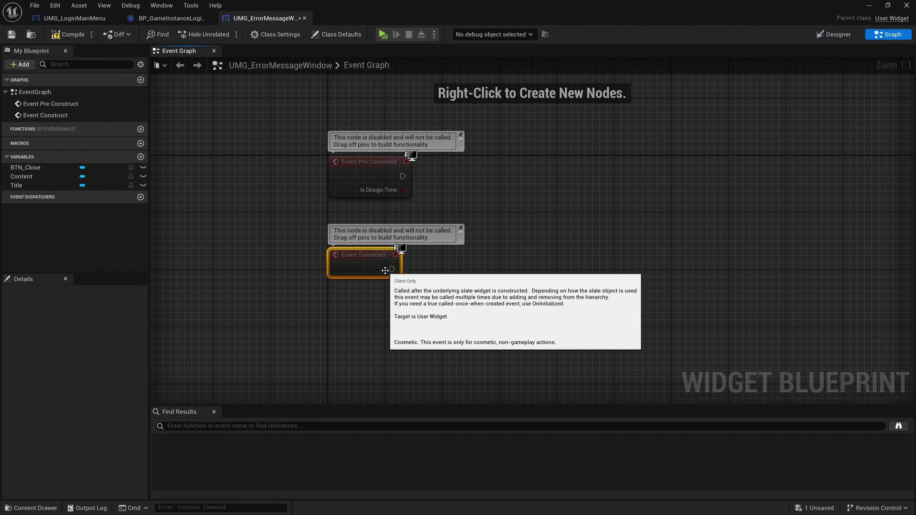
drag(360, 257, 366, 377)
right_drag(424, 185, 406, 241)
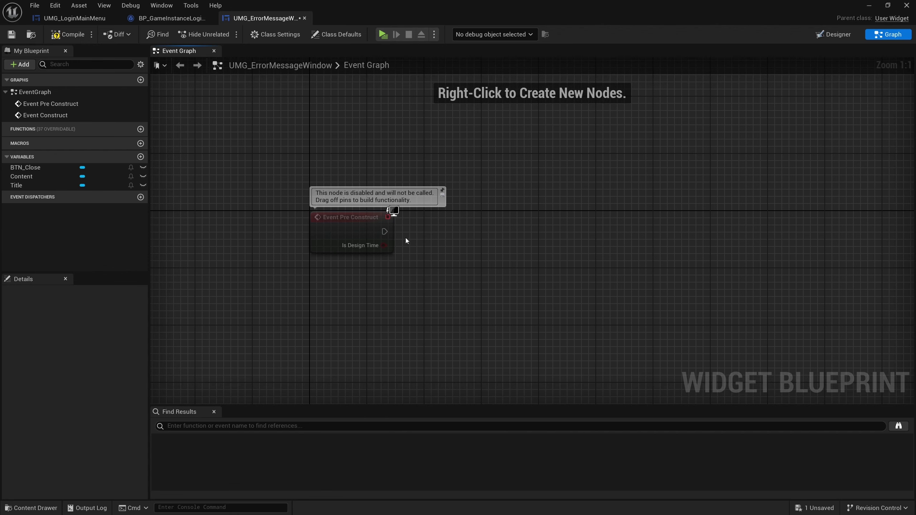
click(375, 230)
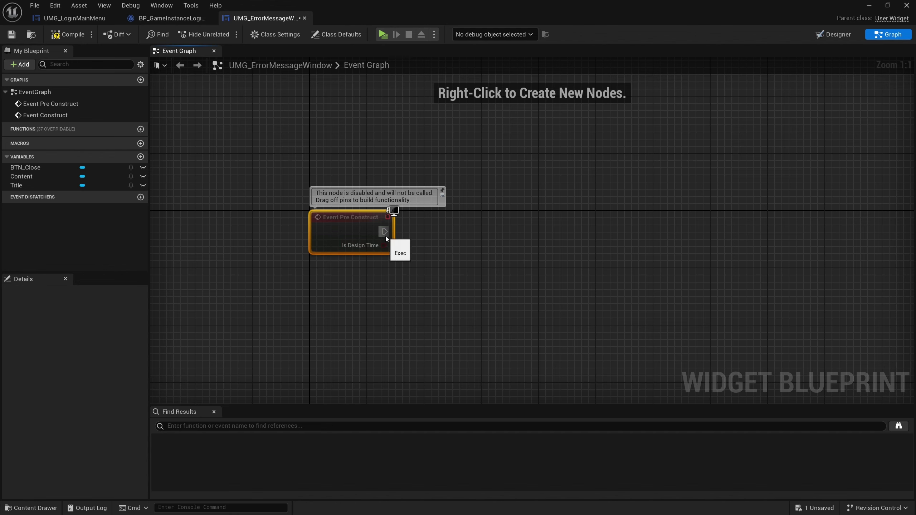
drag(385, 236, 909, 239)
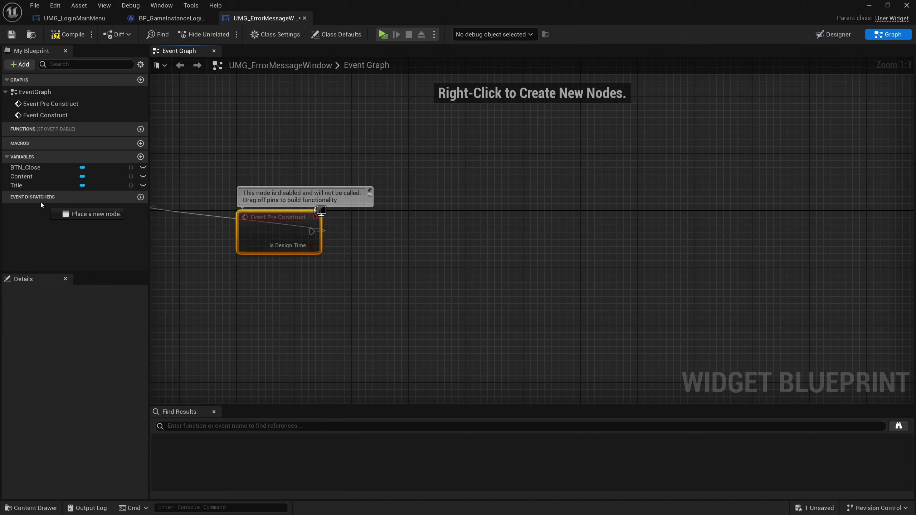
Add Title and Content getters and a SetText (Text) node targeting Title.
drag(909, 239, 669, 220)
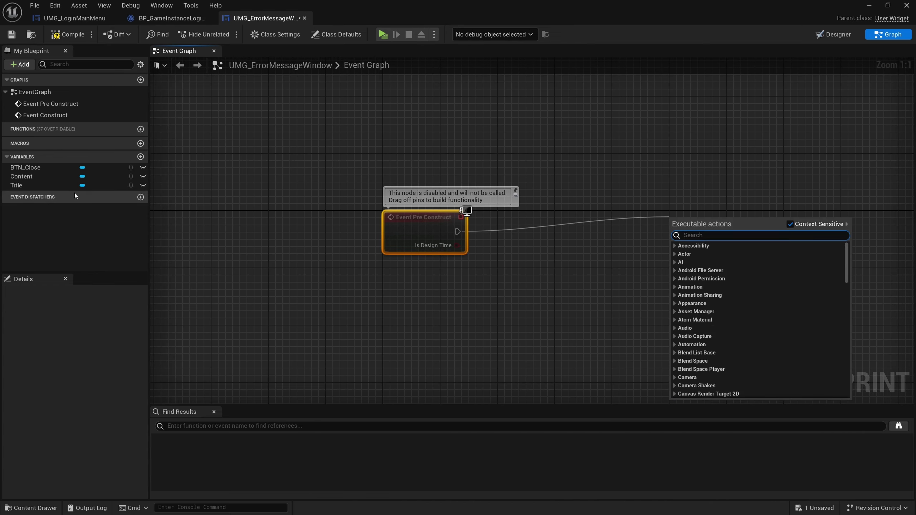
drag(16, 184, 444, 283)
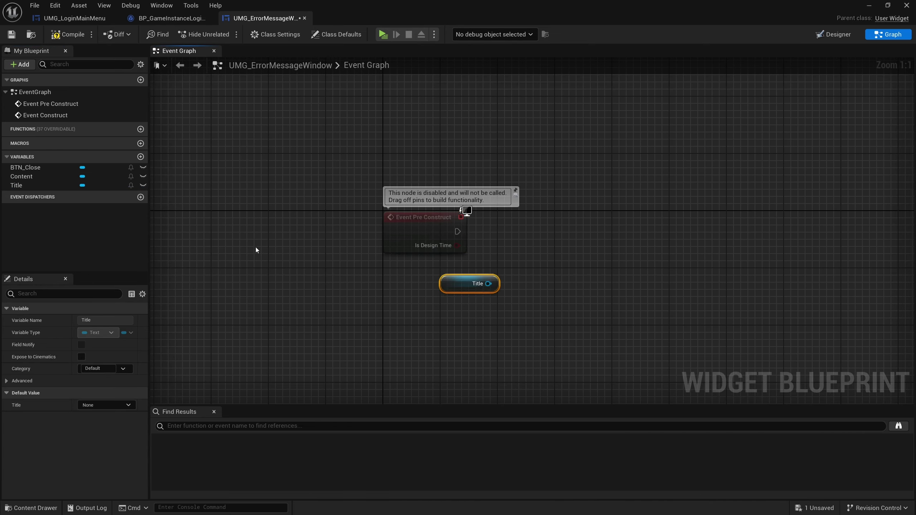
drag(21, 176, 454, 310)
click(482, 330)
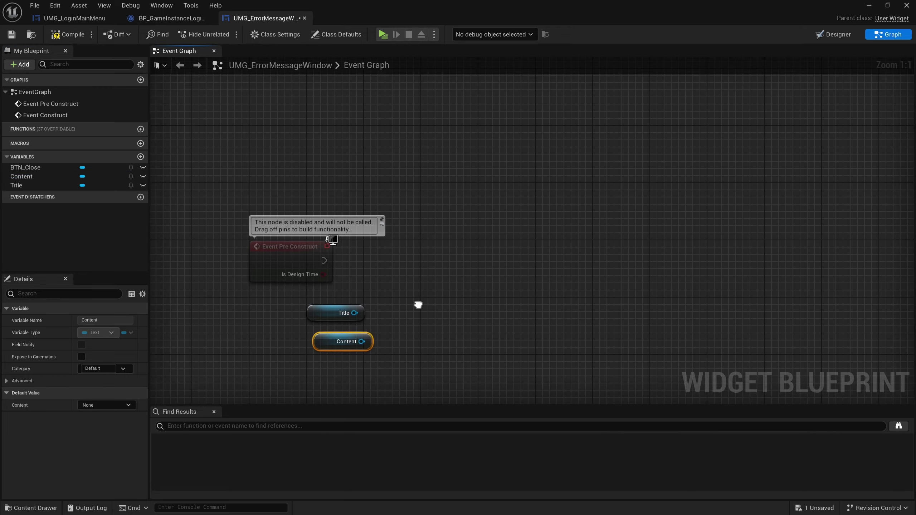
right_drag(512, 295, 364, 324)
drag(339, 313, 407, 258)
text(set text)
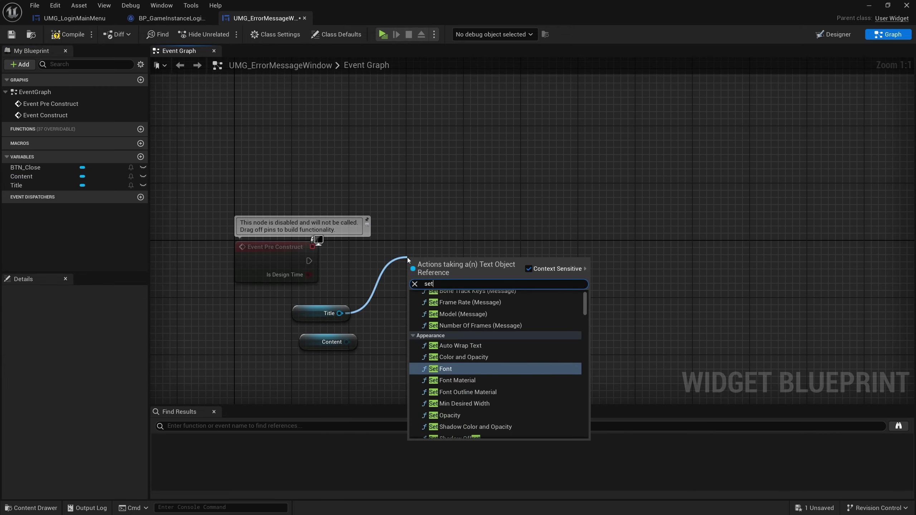
key(Down)
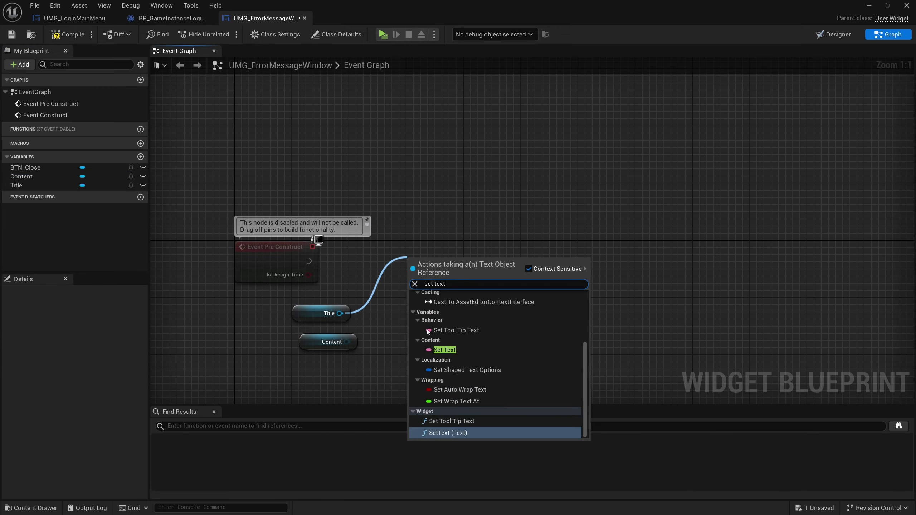
click(457, 433)
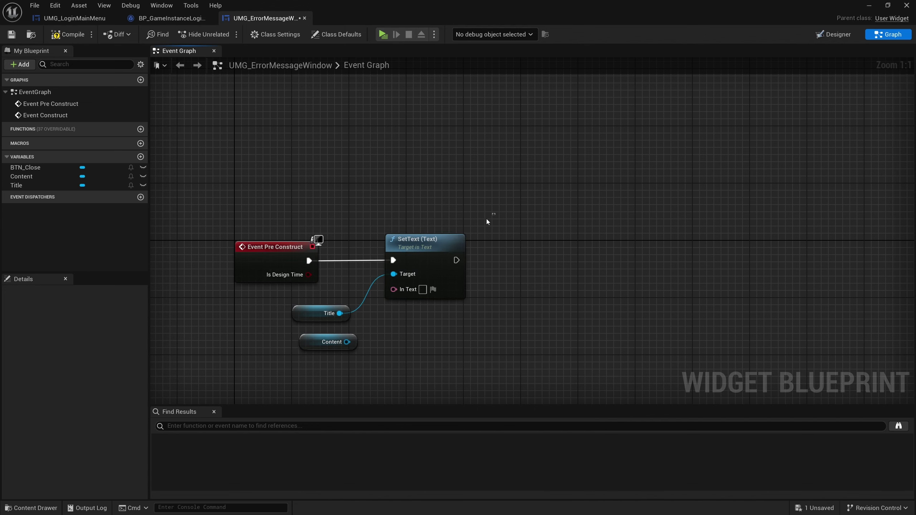
Duplicate SetText for Content, chain it after the Title SetText, and arrange the nodes.
click(458, 241)
key(ctrl+c)
key(ctrl+v)
drag(456, 260, 486, 260)
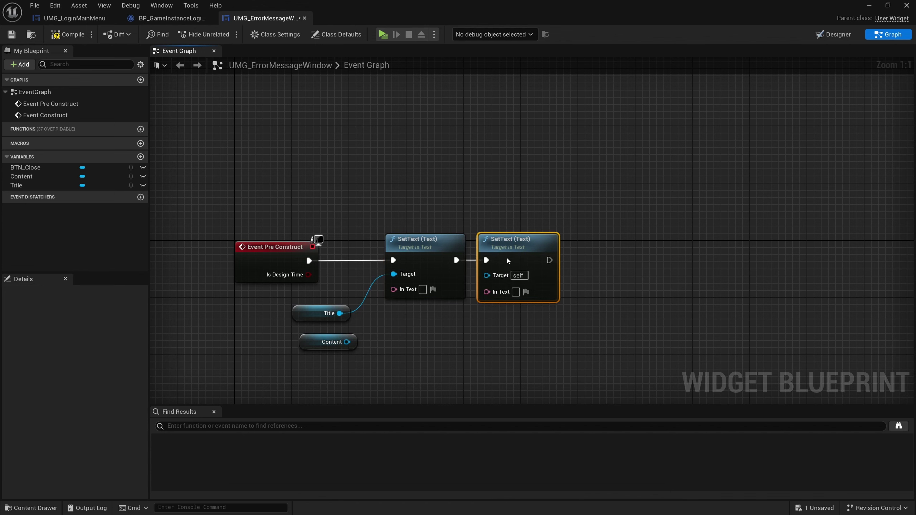
drag(347, 341, 486, 273)
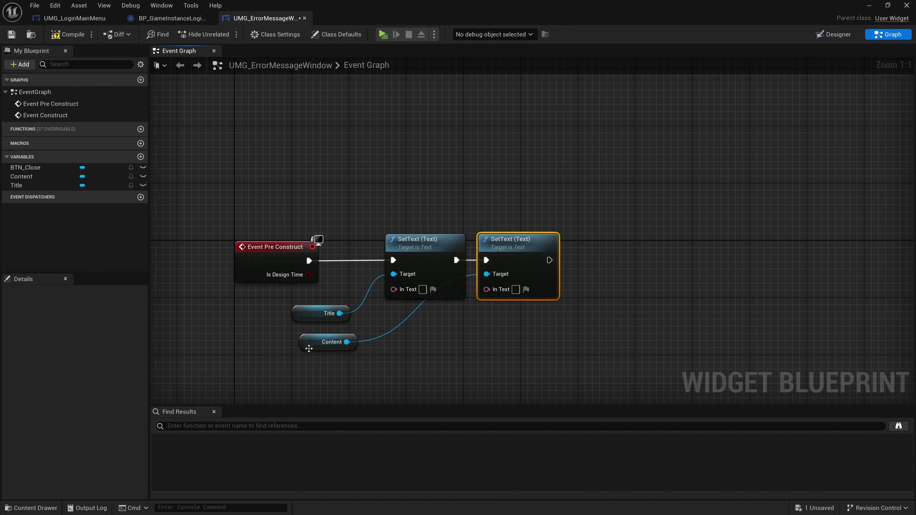
drag(308, 348, 488, 312)
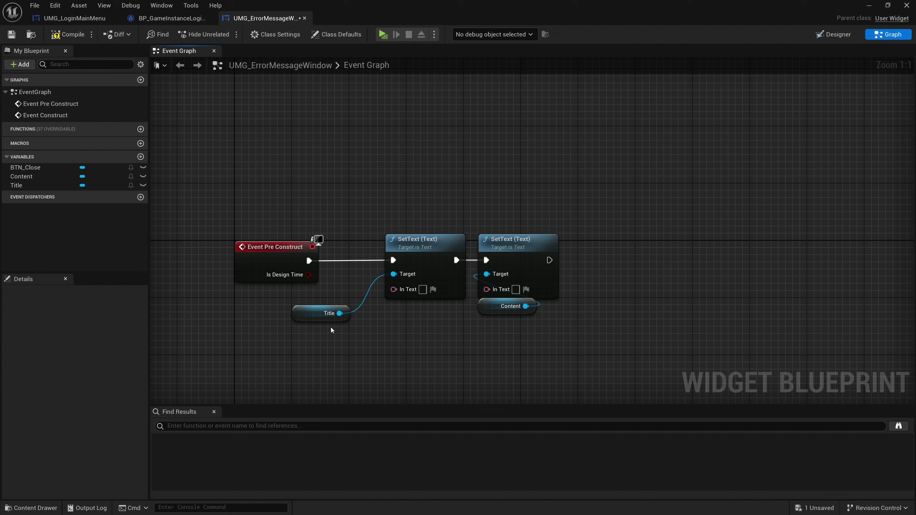
drag(330, 328, 408, 315)
ctrl+click(454, 253)
drag(453, 253, 403, 253)
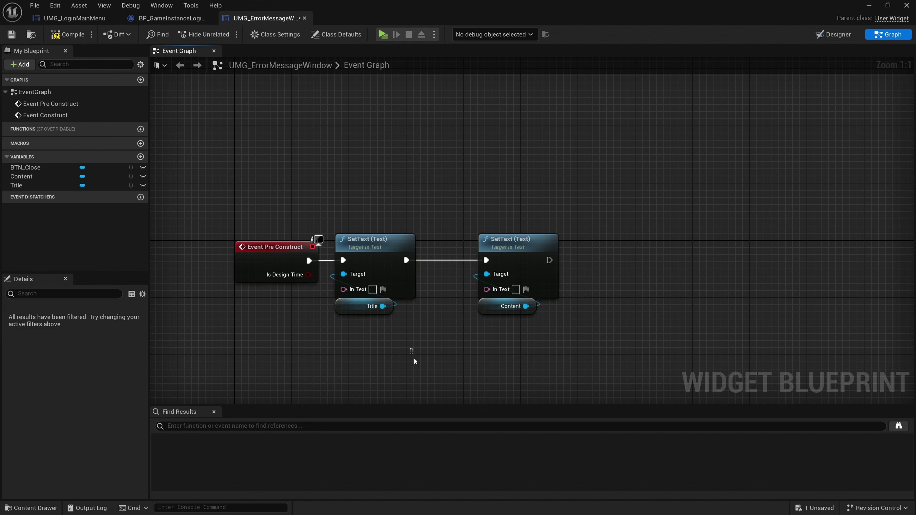
right_drag(414, 360, 392, 290)
Promote both SetText In Text pins to variables In Text and In Text_0.
drag(468, 215, 358, 263)
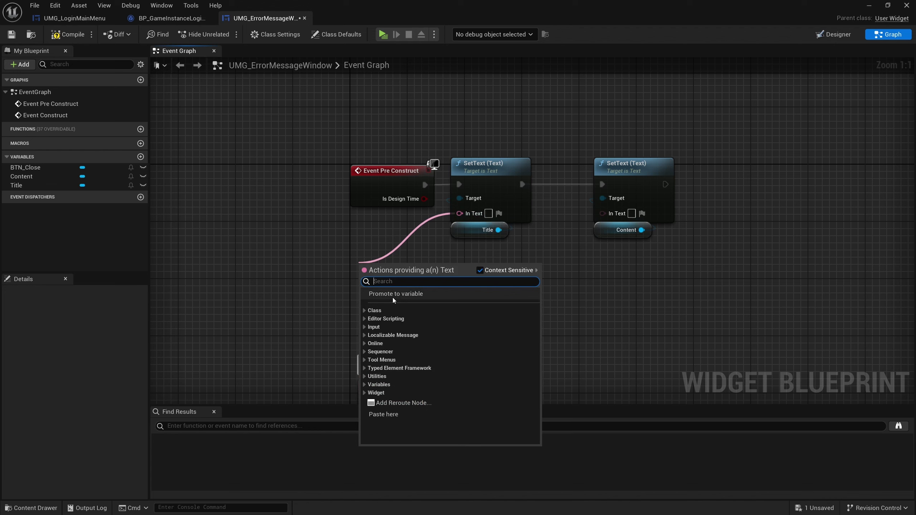
click(424, 296)
drag(601, 213, 516, 267)
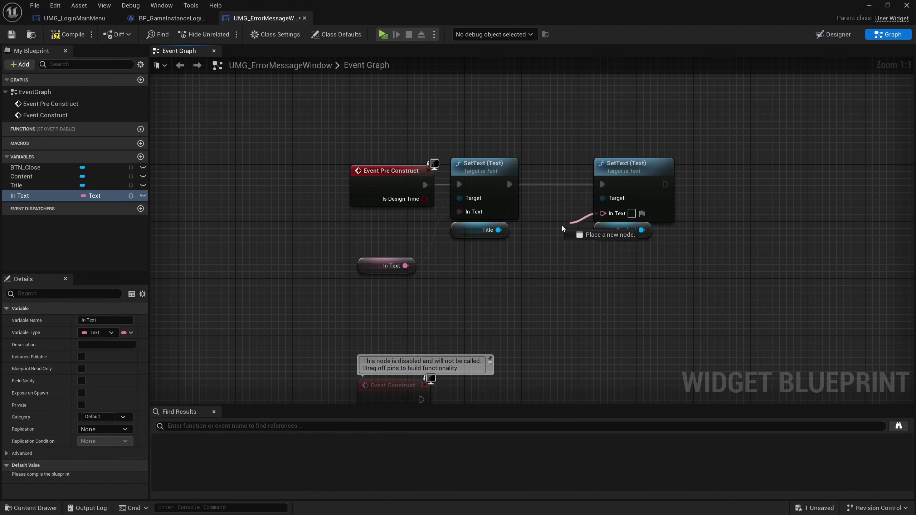
click(555, 304)
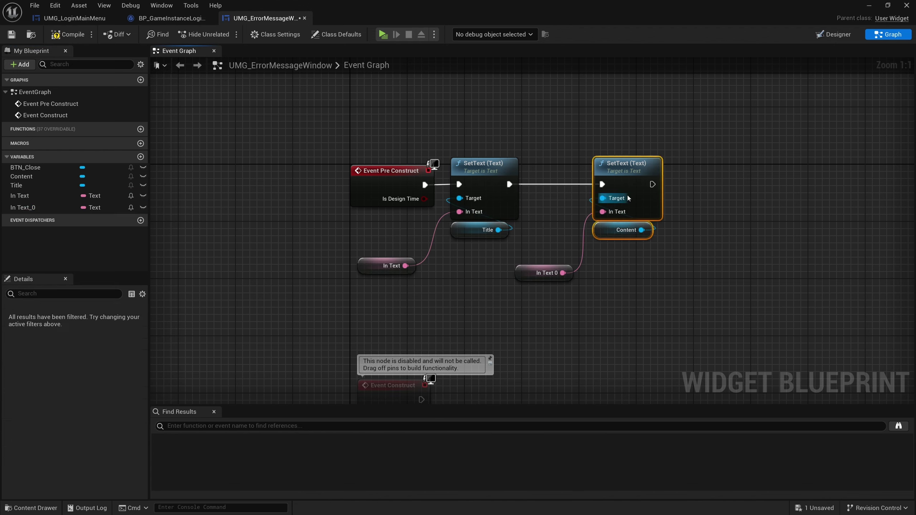
drag(635, 165, 577, 165)
drag(524, 270, 481, 255)
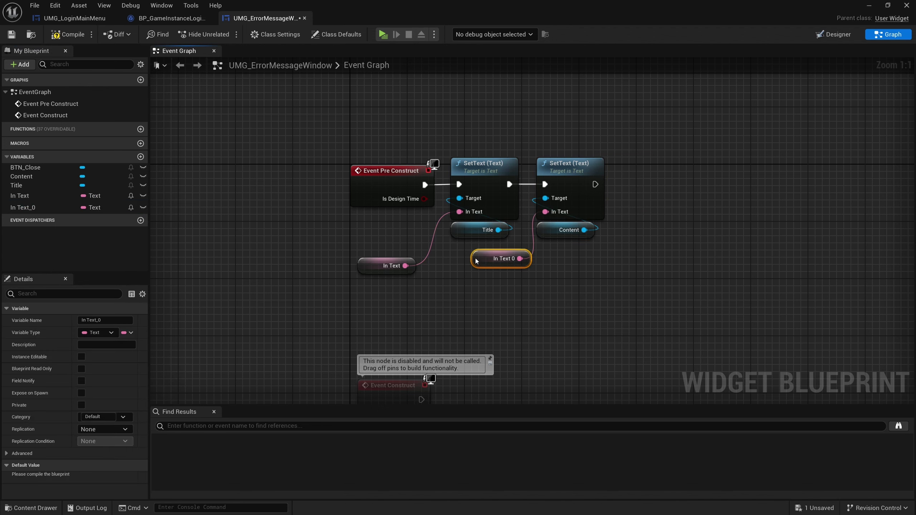
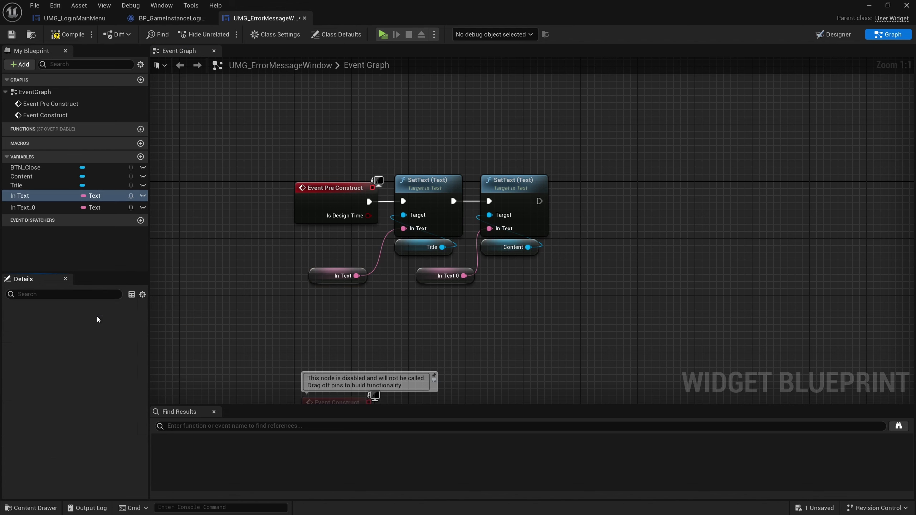
Rename the In Text variable to TitleContent.
click(104, 320)
text(Title)
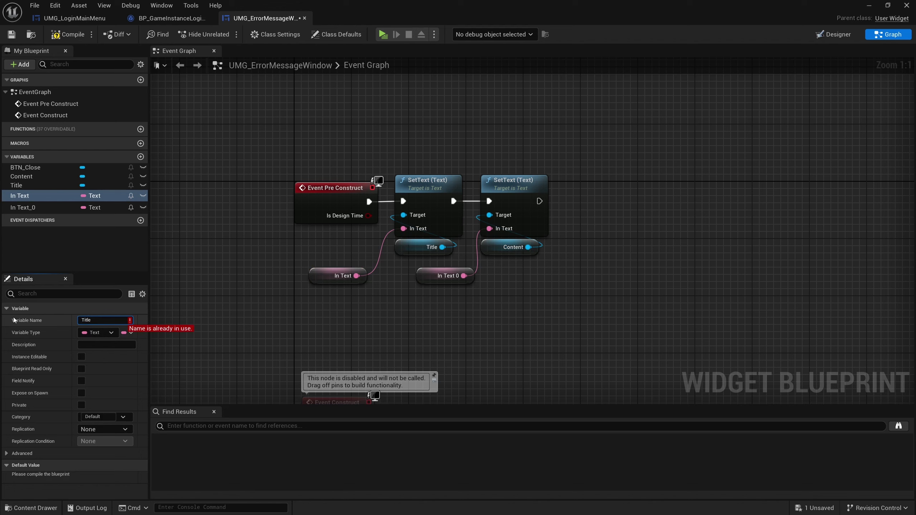
text(Content)
key(Return)
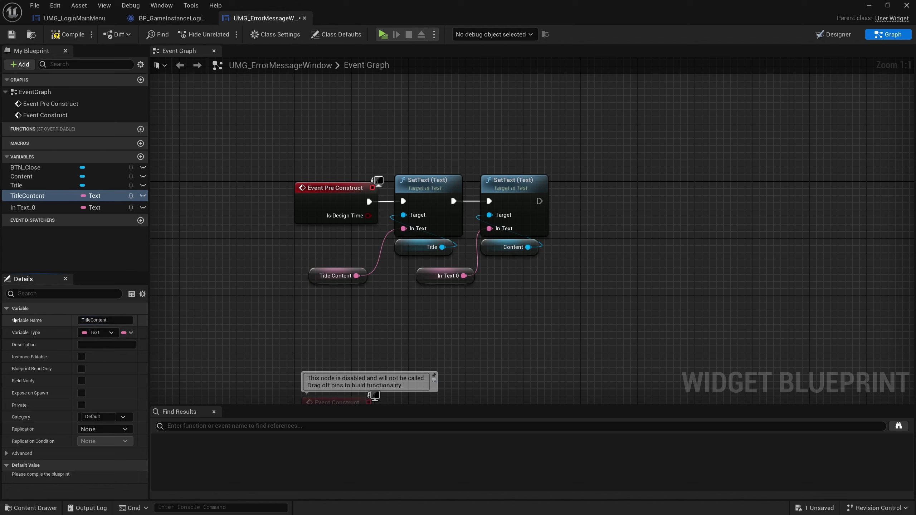
Rename In Text_0 to ContentContent and tidy the node layout.
click(442, 276)
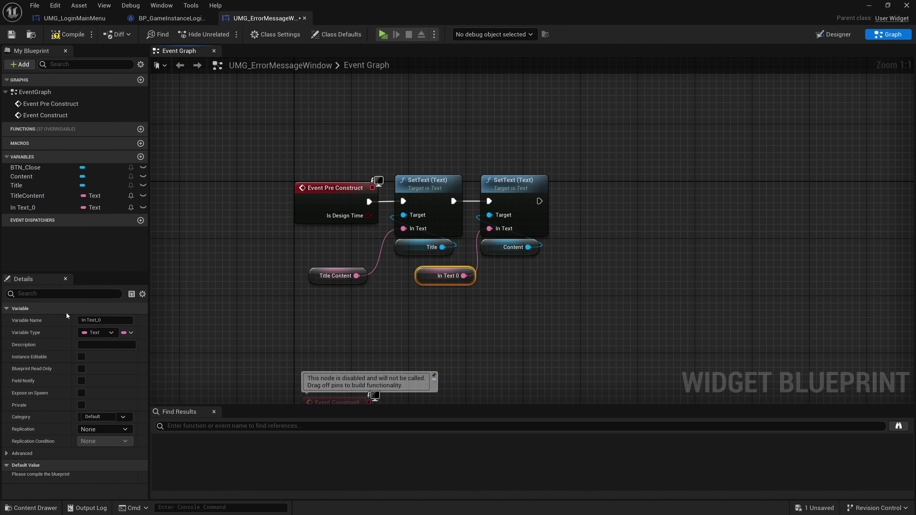
click(92, 319)
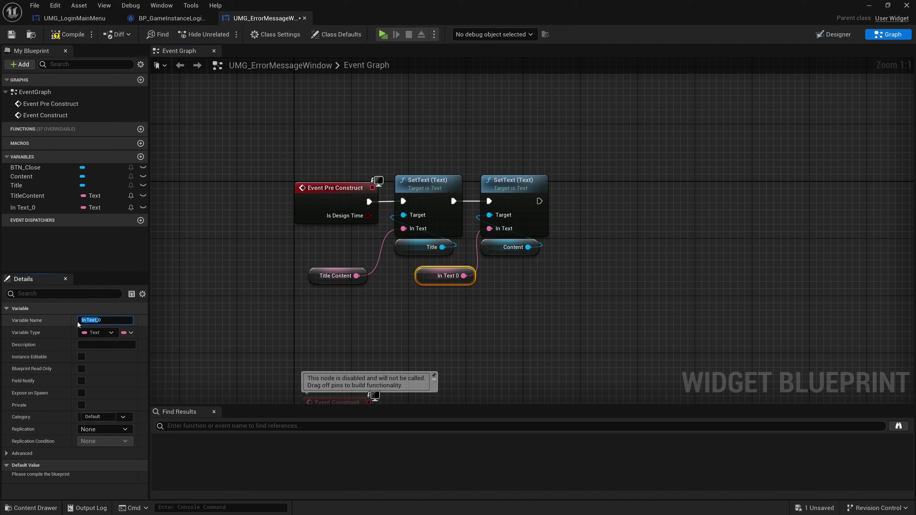
text(Conetn)
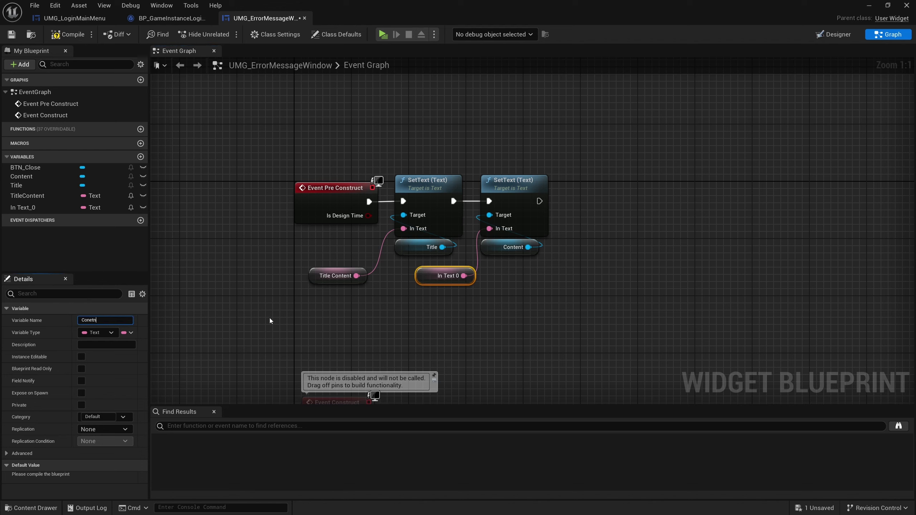
key(BackSpace)
key(BackSpace)
key(BackSpace)
text(tentContent)
key(Return)
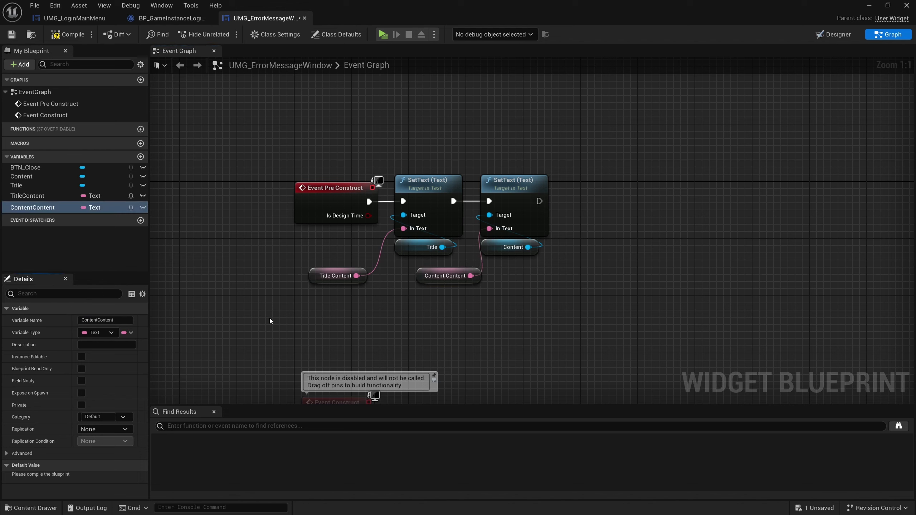
drag(343, 276, 350, 276)
click(563, 276)
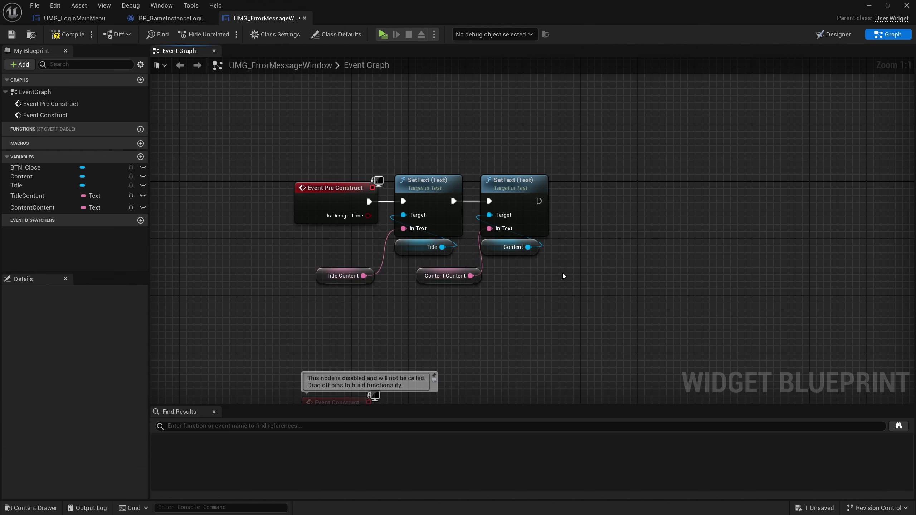
right_drag(563, 276, 493, 272)
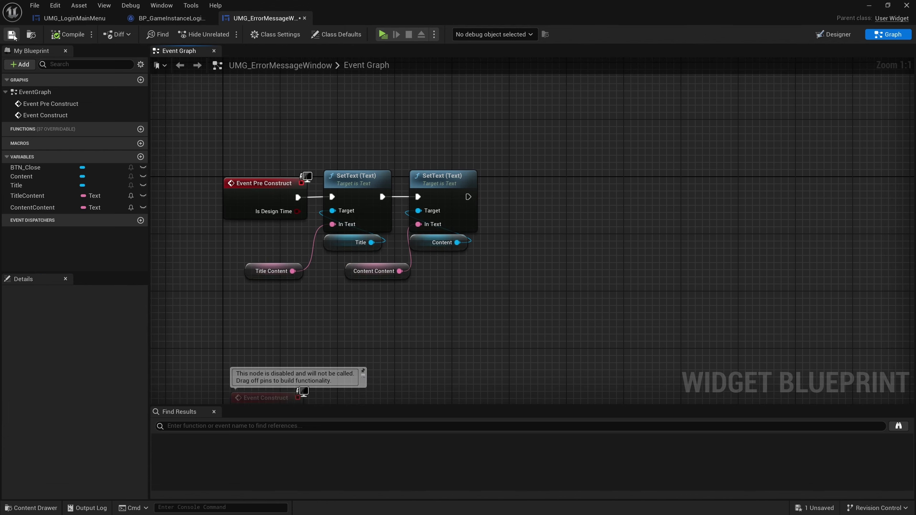
Save, then make TitleContent Instance Editable and Expose on Spawn.
click(12, 35)
click(264, 272)
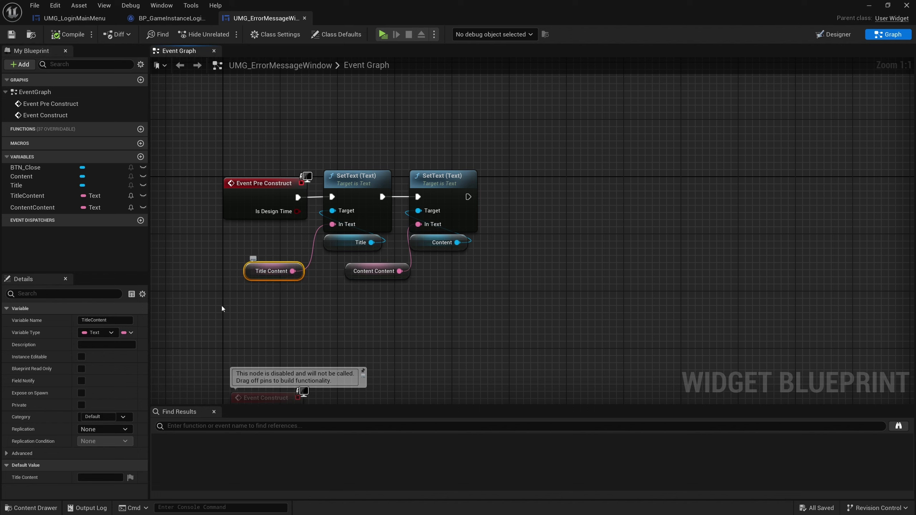
click(77, 358)
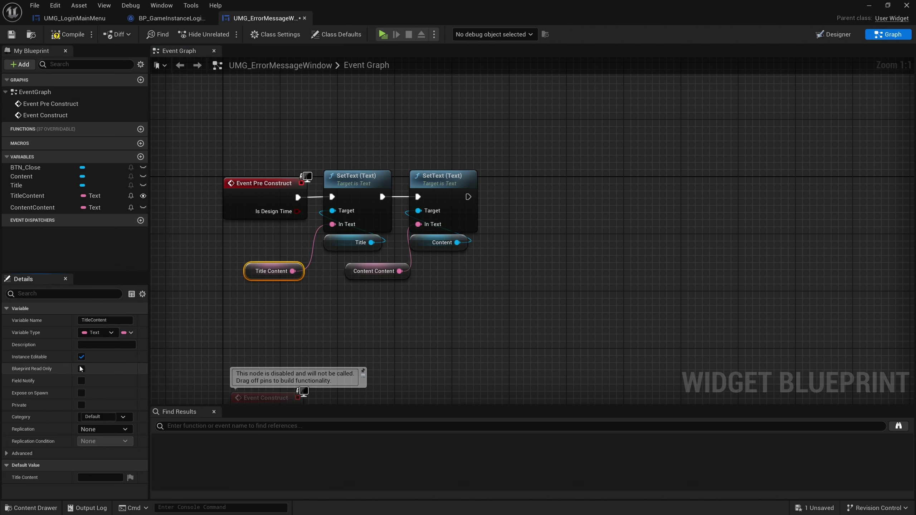
click(81, 393)
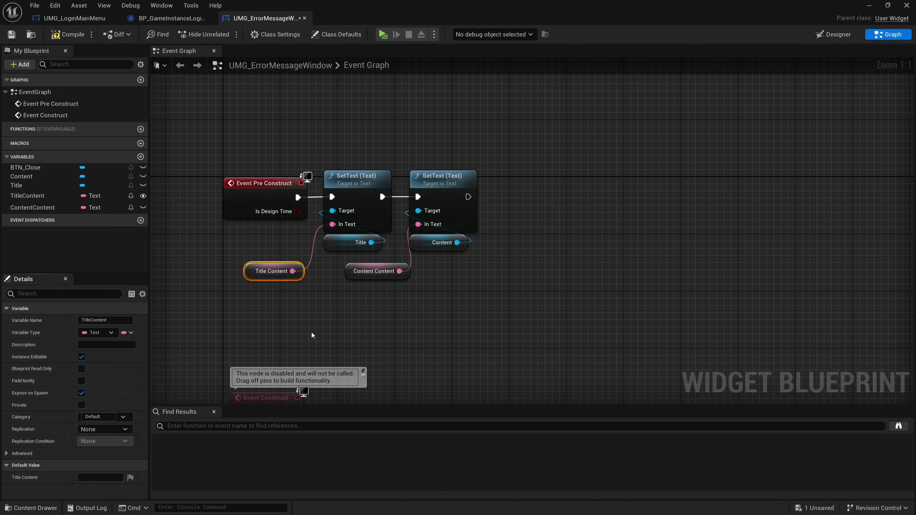
Make ContentContent Instance Editable and Expose on Spawn, then compile and save.
click(375, 273)
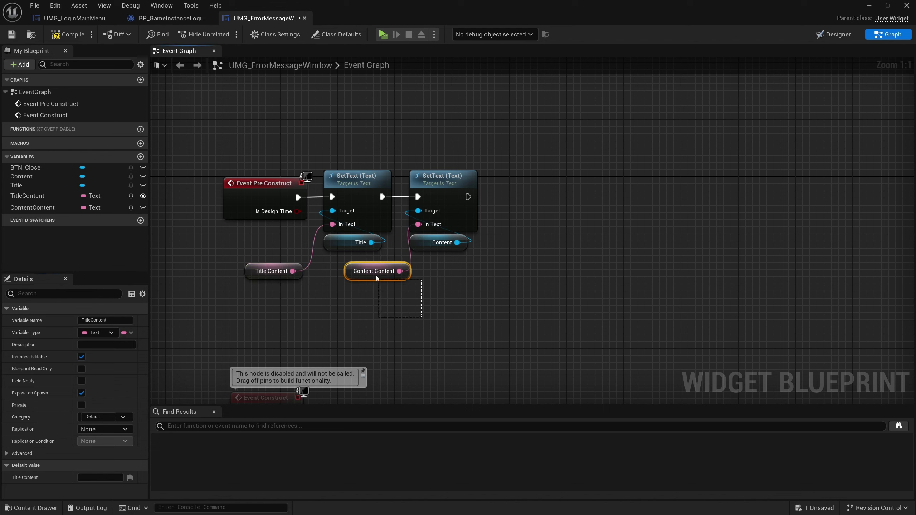
click(81, 356)
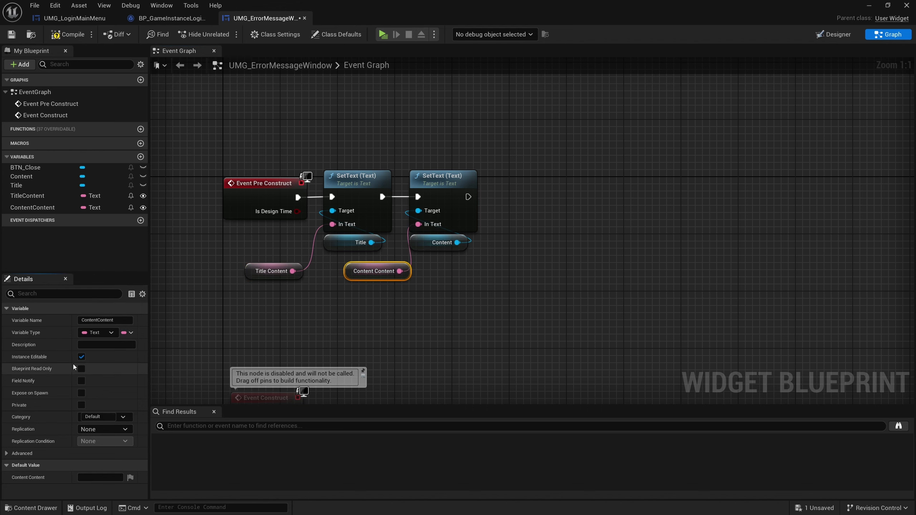
click(81, 394)
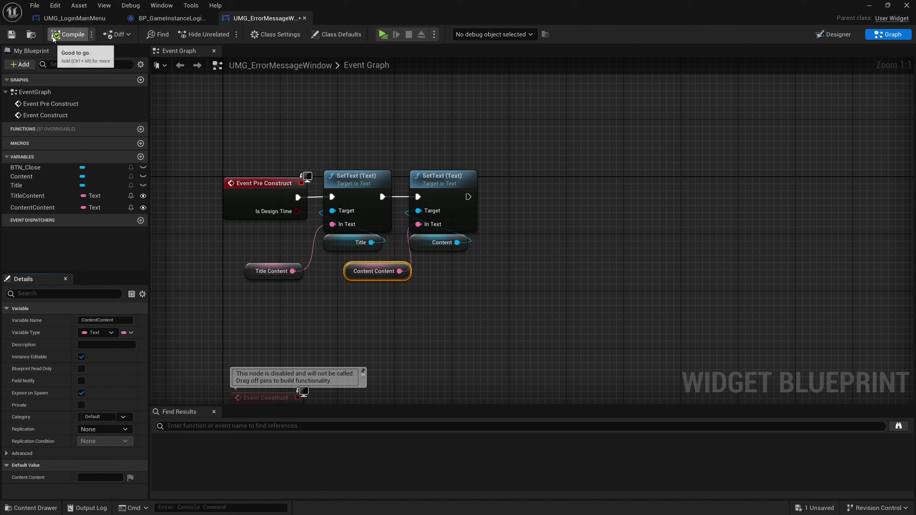
click(68, 35)
click(11, 34)
Move Event Construct up above Event Pre Construct, out of the way.
right_drag(291, 332, 318, 265)
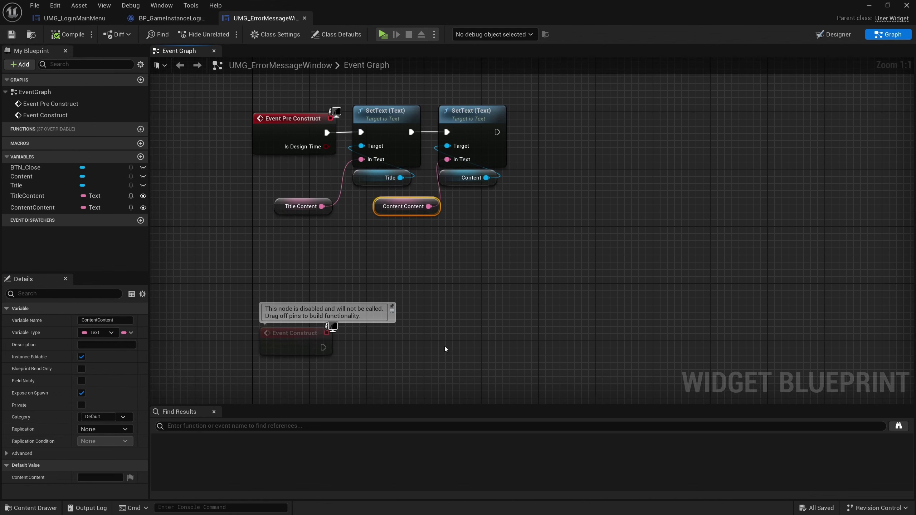
mouse_move(306, 339)
mouse_down()
mouse_move(285, 144)
mouse_move(307, 122)
mouse_up()
right_drag(310, 130, 340, 74)
Add a BTN_Close On Released event and place it below Event Pre Construct.
click(36, 168)
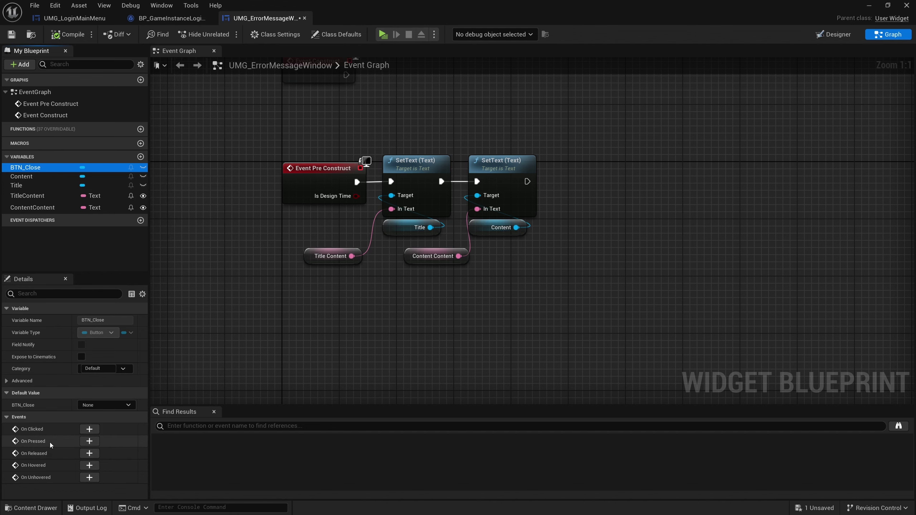
click(84, 455)
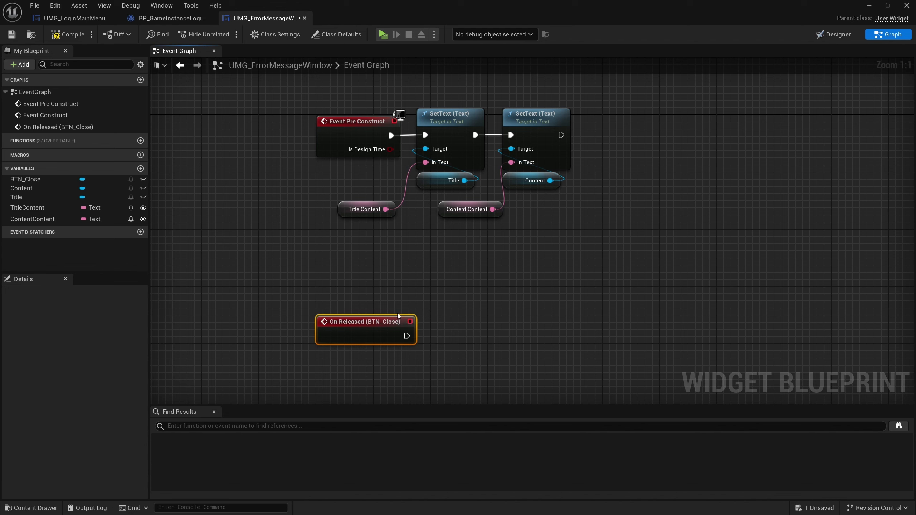
drag(369, 329, 369, 264)
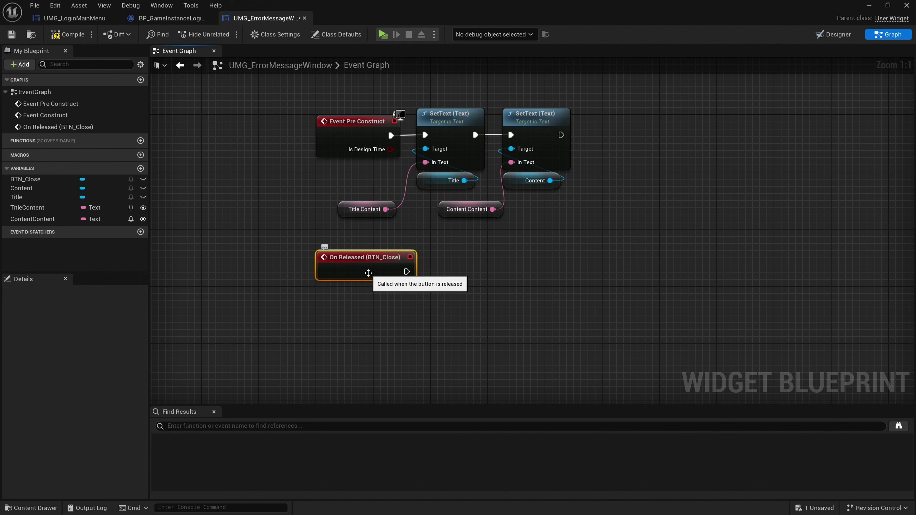
right_drag(529, 231, 482, 227)
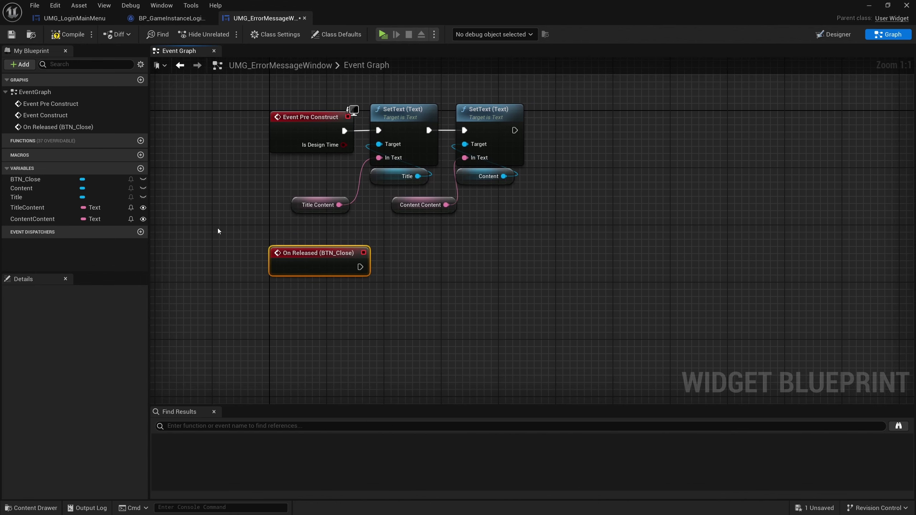
Connect BTN_Close's On Released to a new Remove from Parent node.
drag(360, 266, 473, 262)
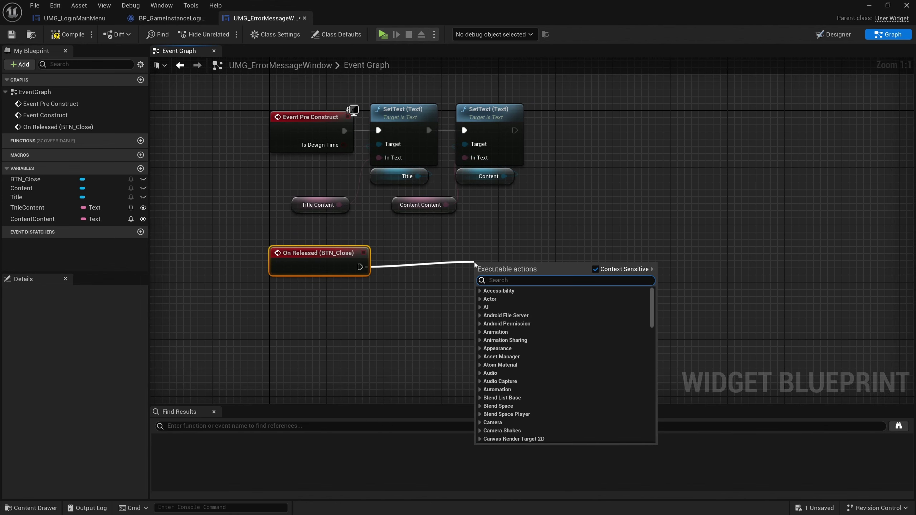
text(set)
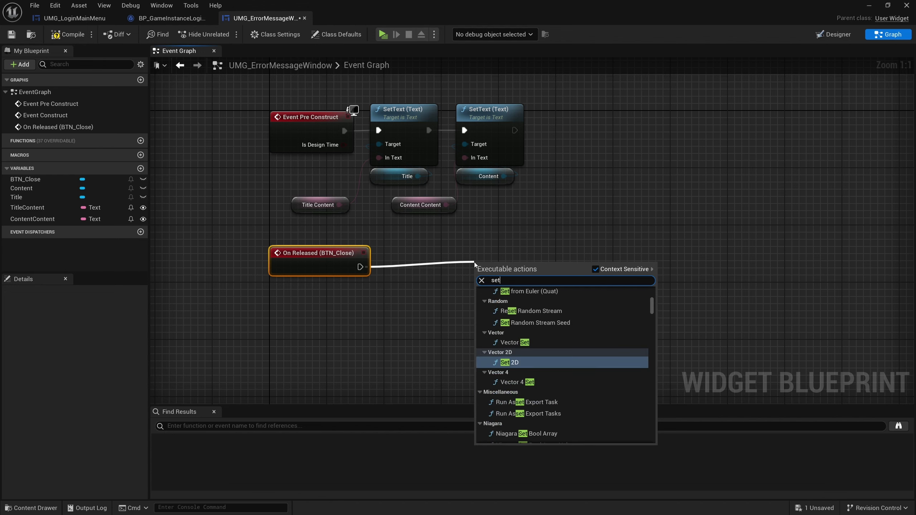
key(BackSpace)
key(BackSpace)
key(BackSpace)
key(Escape)
right_drag(360, 262, 372, 270)
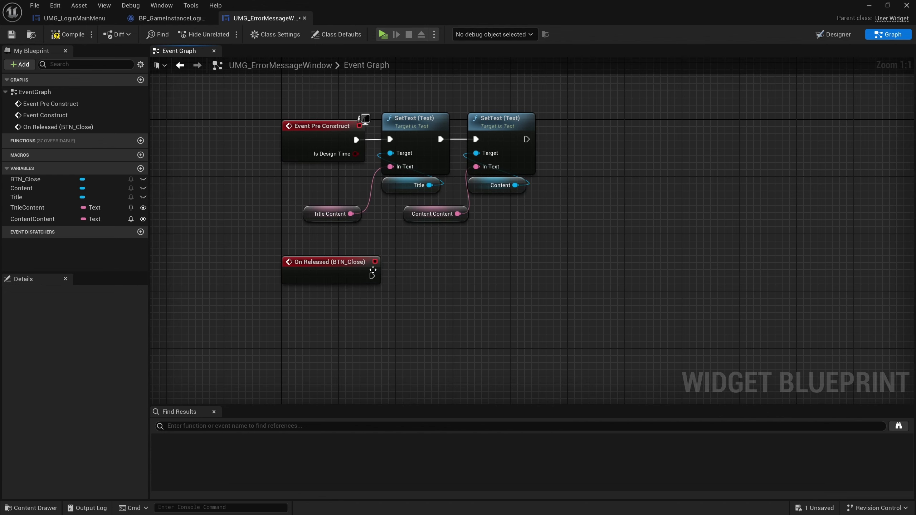
drag(372, 275, 511, 277)
text(re,)
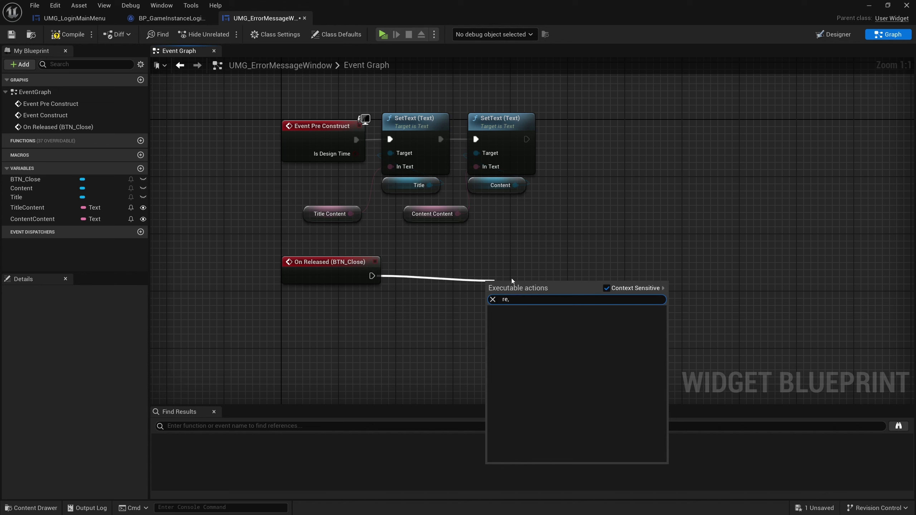
key(BackSpace)
key(BackSpace)
key(BackSpace)
text(move)
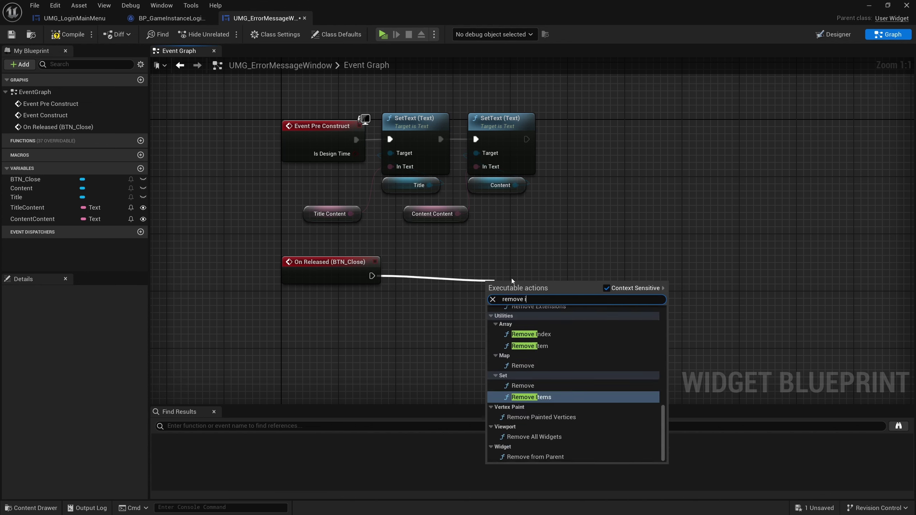
text( parent)
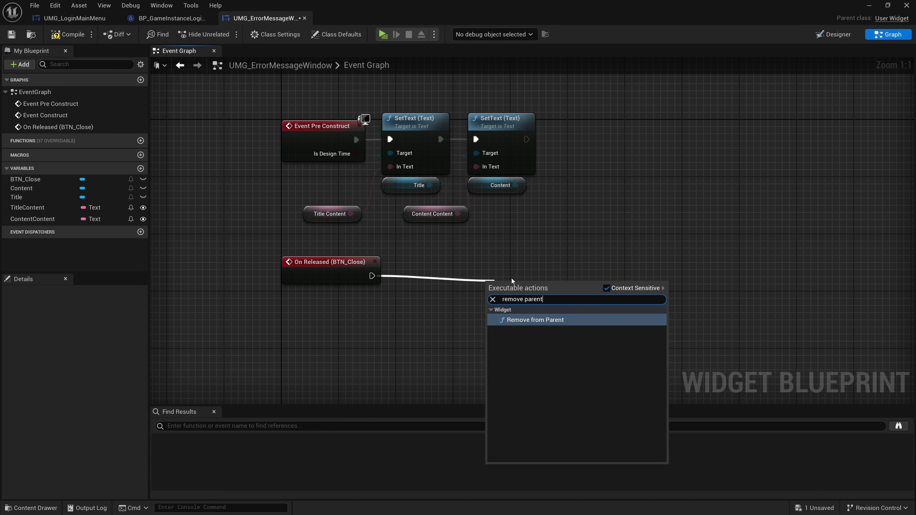
key(Return)
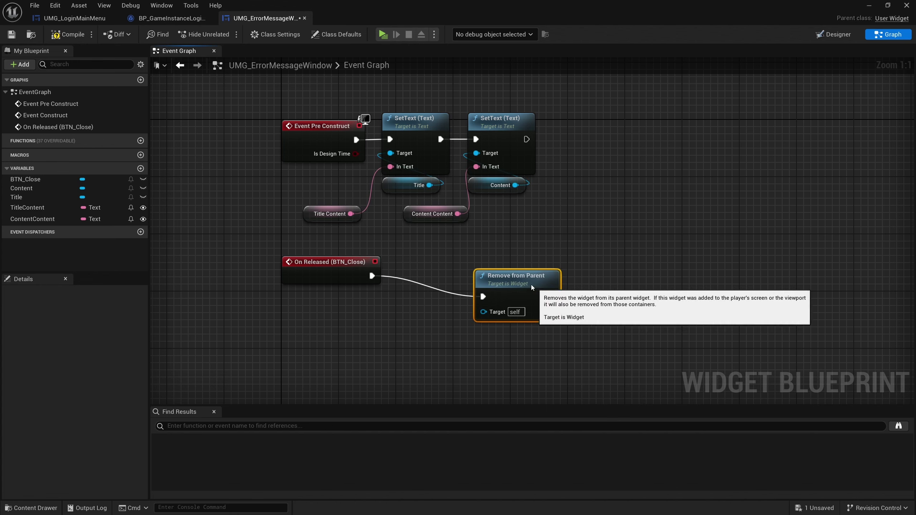
drag(490, 273, 489, 266)
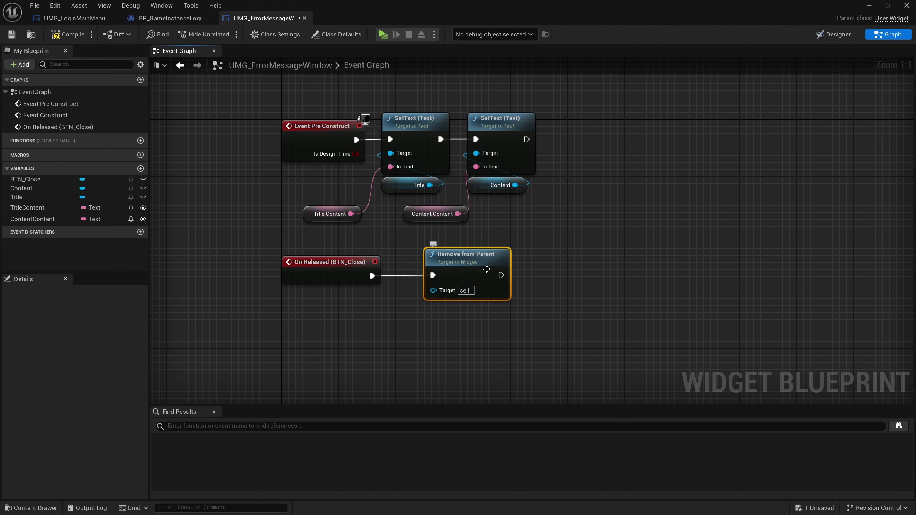
click(833, 34)
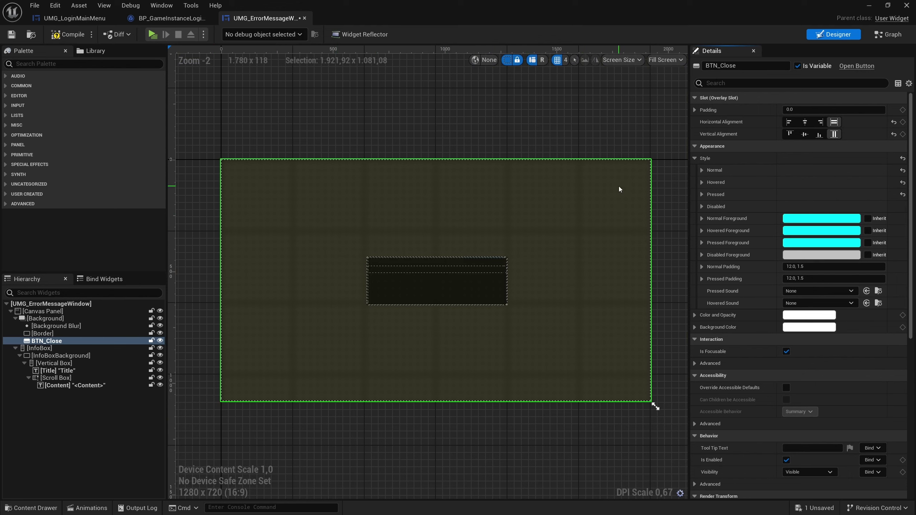
click(880, 41)
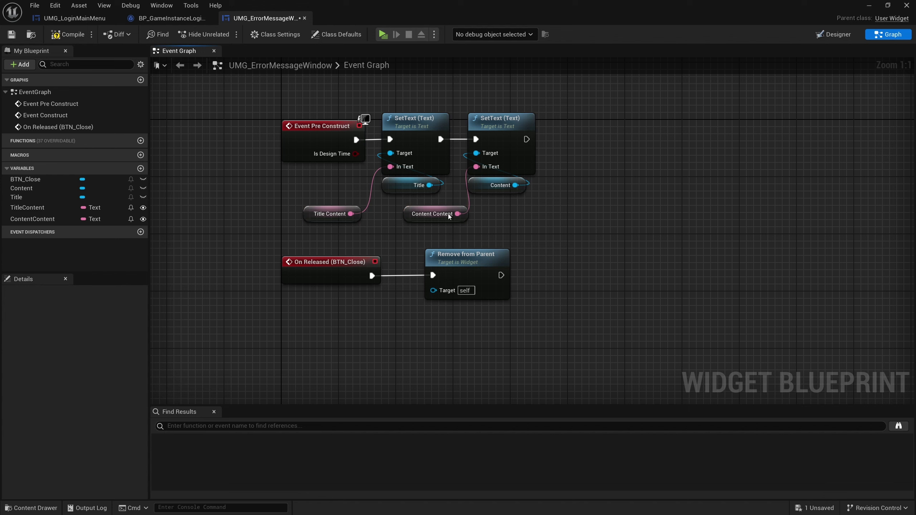
click(319, 207)
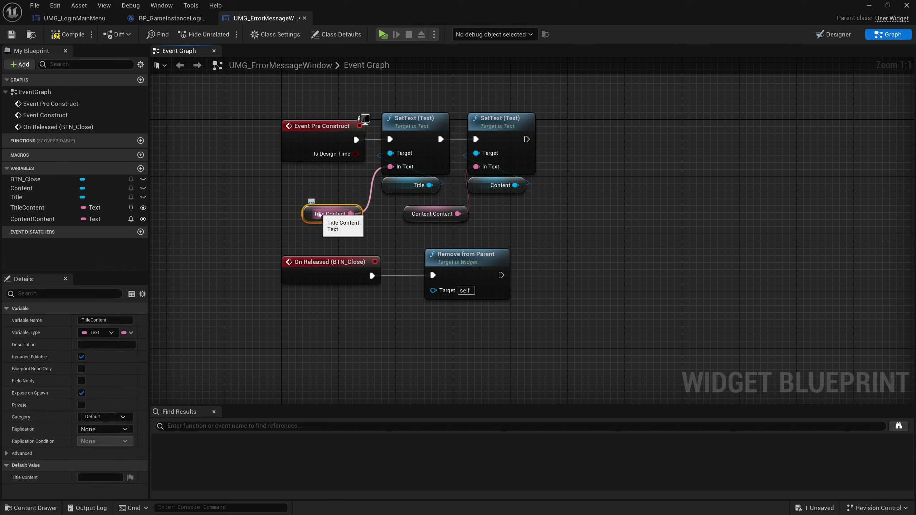
click(407, 214)
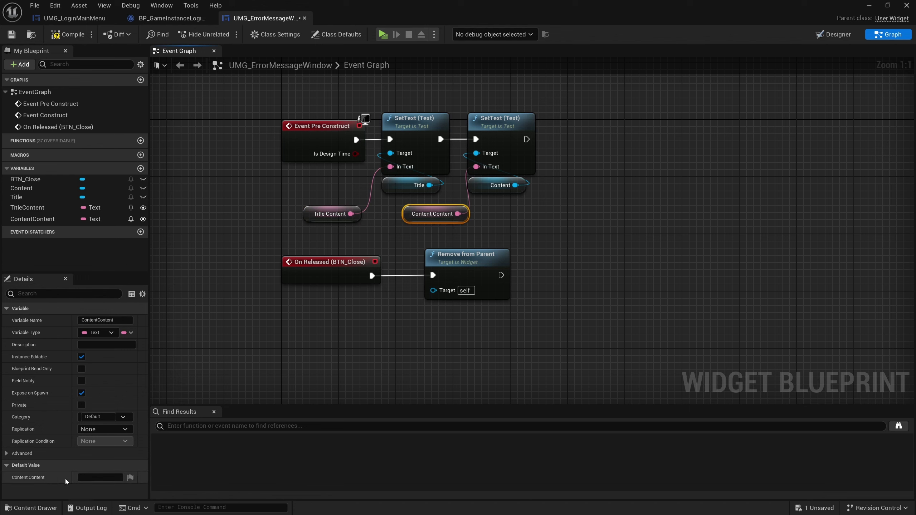
Set ContentContent's default text to <Content> and TitleContent's to <Title>.
click(83, 478)
text(<Content>)
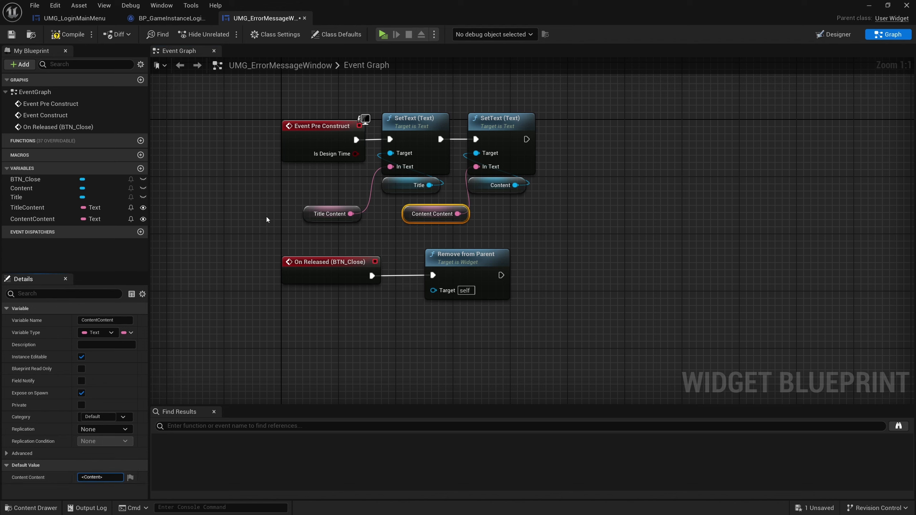
click(328, 215)
click(97, 476)
text(<)
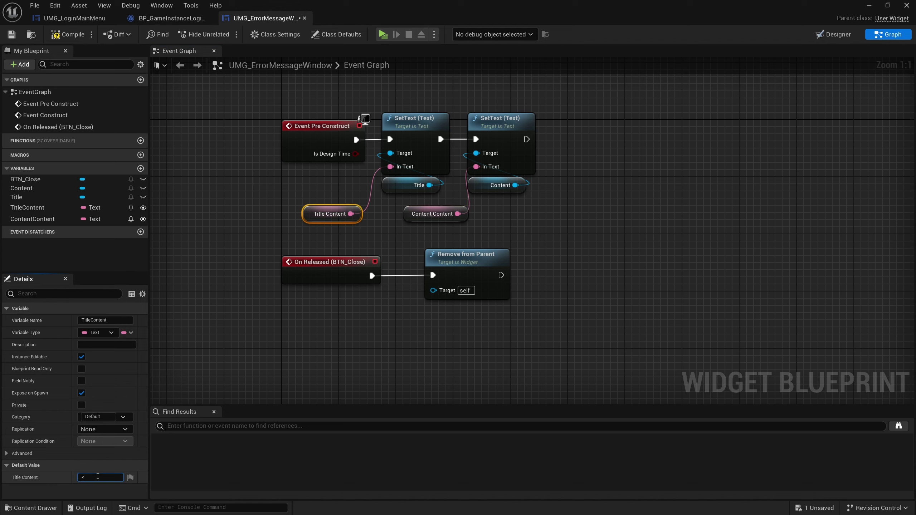
text(>)
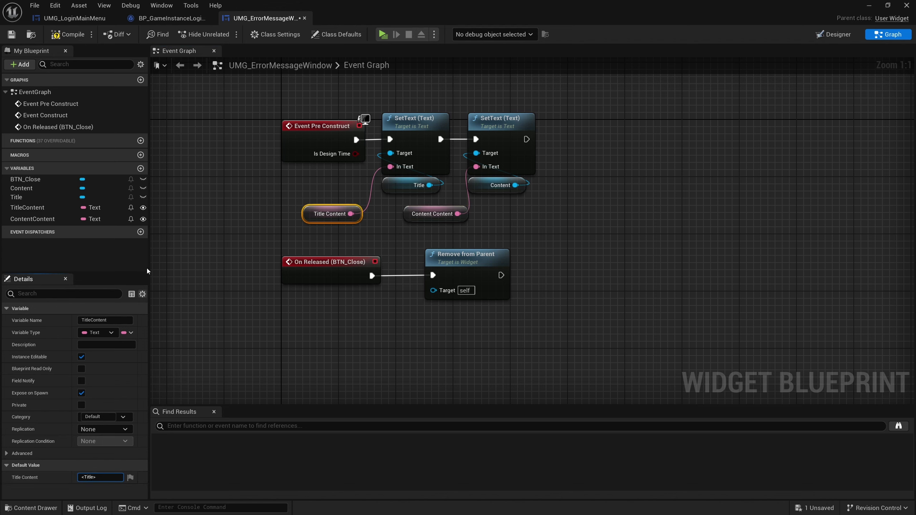
Compile and save the widget blueprint.
click(68, 34)
click(12, 35)
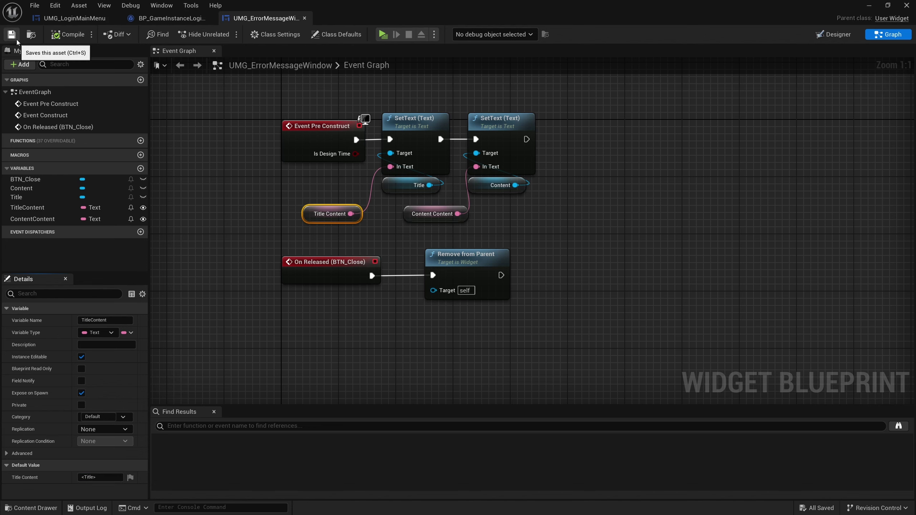
right_drag(431, 105, 441, 195)
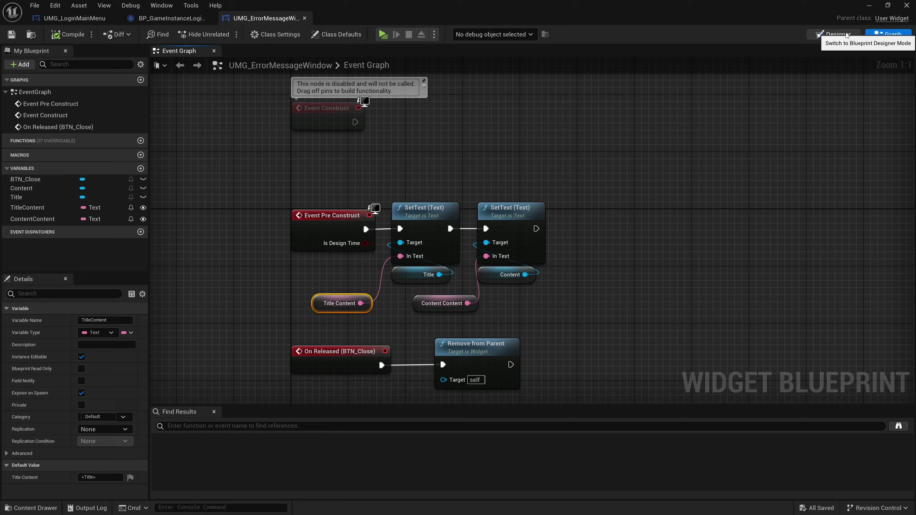
In the Designer view, create a new widget animation named Init.
click(832, 35)
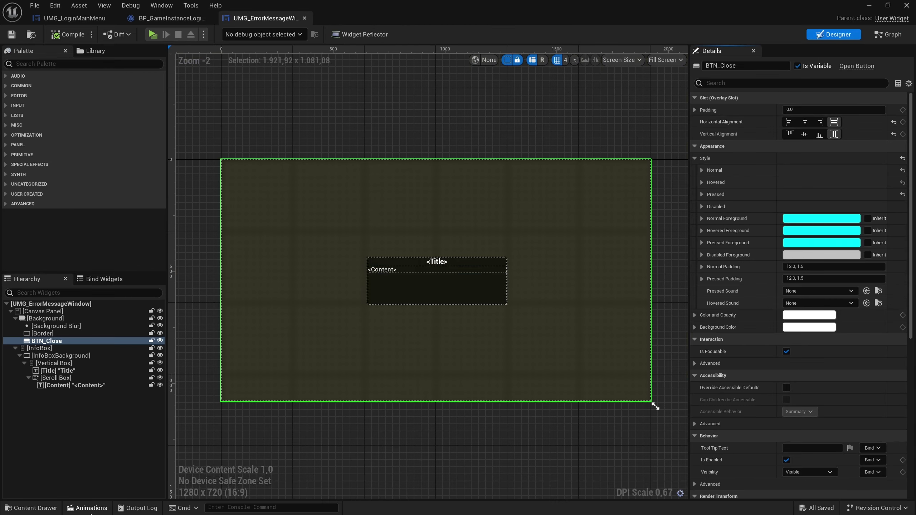
click(87, 508)
click(46, 337)
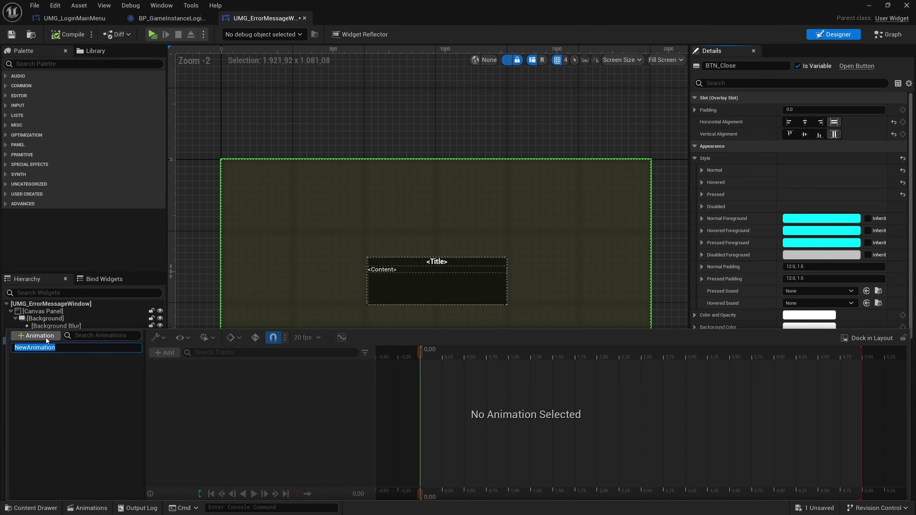
text(Init)
key(Return)
click(33, 348)
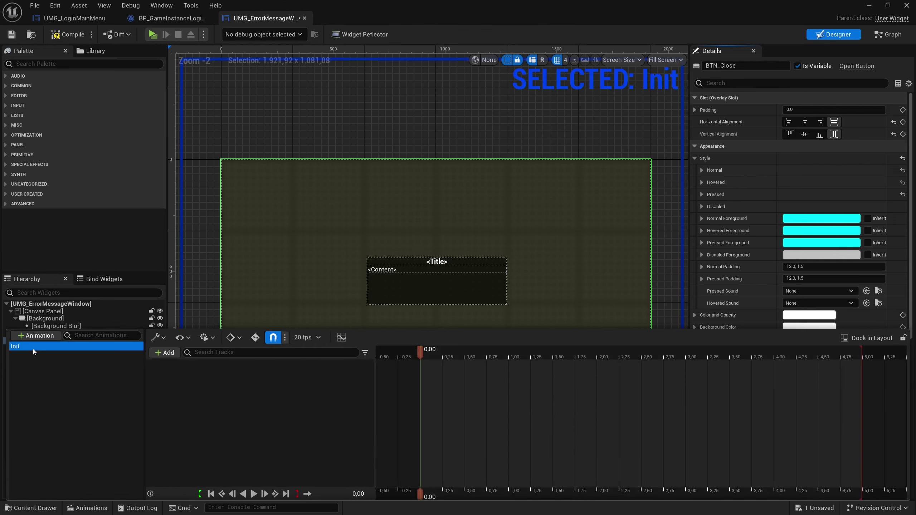
Collapse the Background and InfoBox hierarchy entries, select Background, and show Init.
click(374, 208)
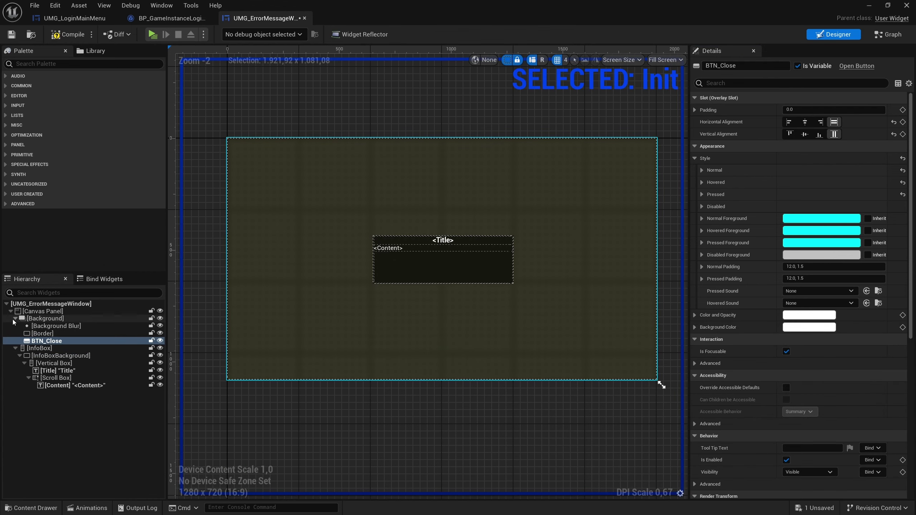
click(15, 318)
click(18, 310)
click(15, 326)
click(46, 318)
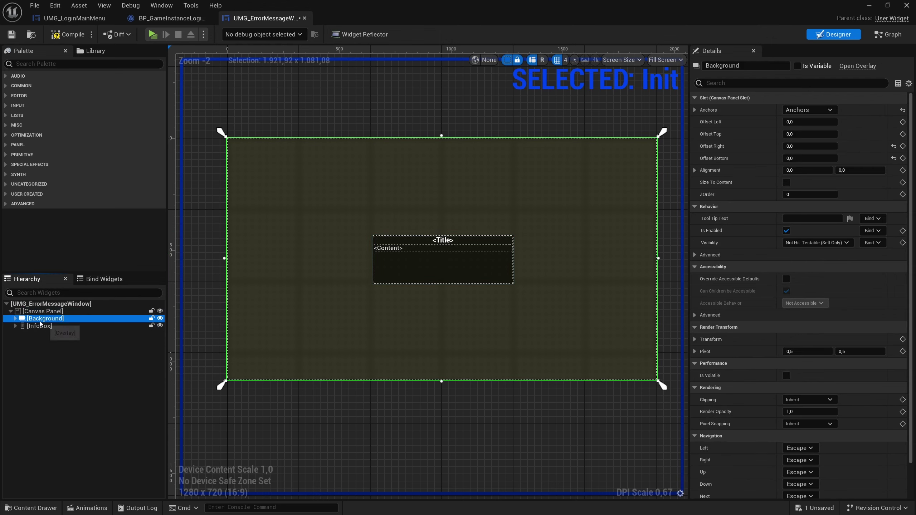
click(87, 507)
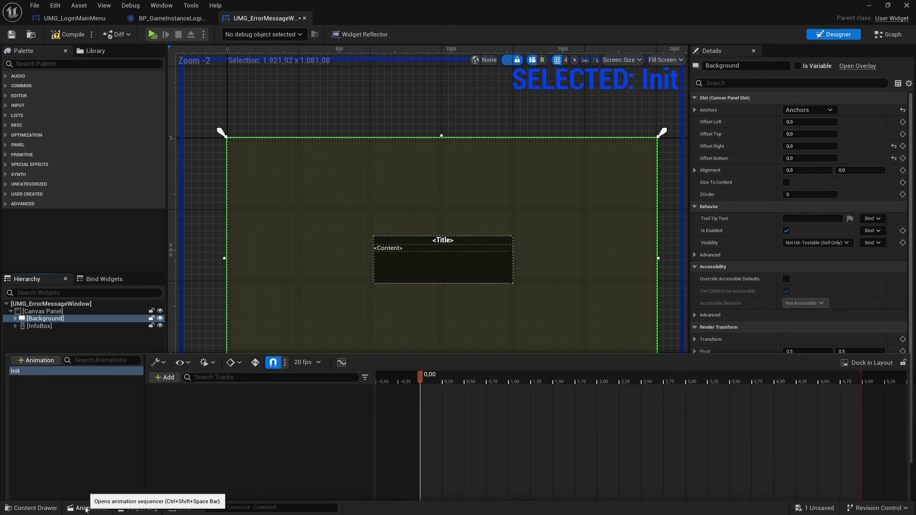
Add Background and InfoBox tracks to the Init animation.
click(165, 352)
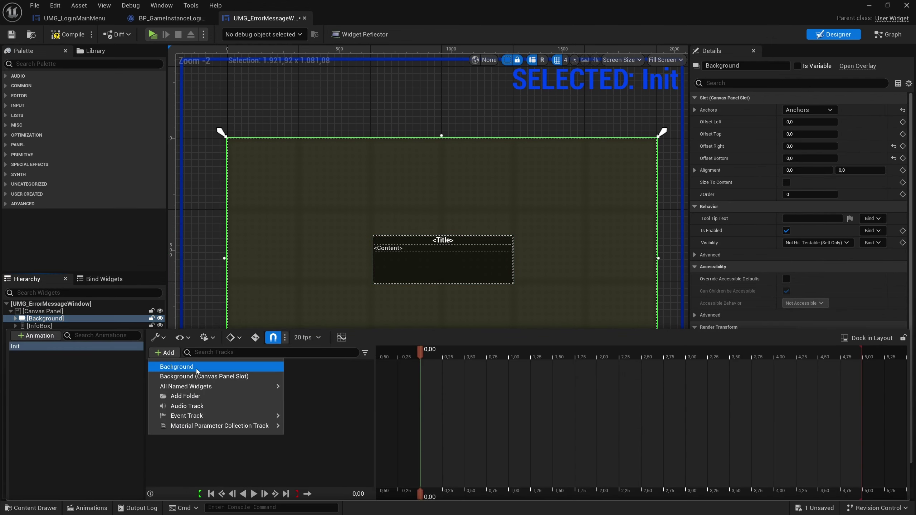
click(207, 367)
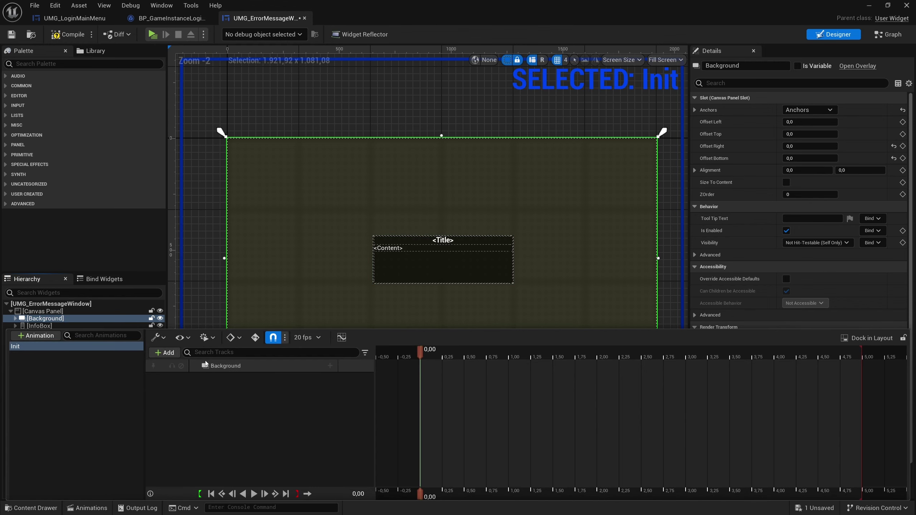
right_drag(191, 293, 192, 283)
click(39, 325)
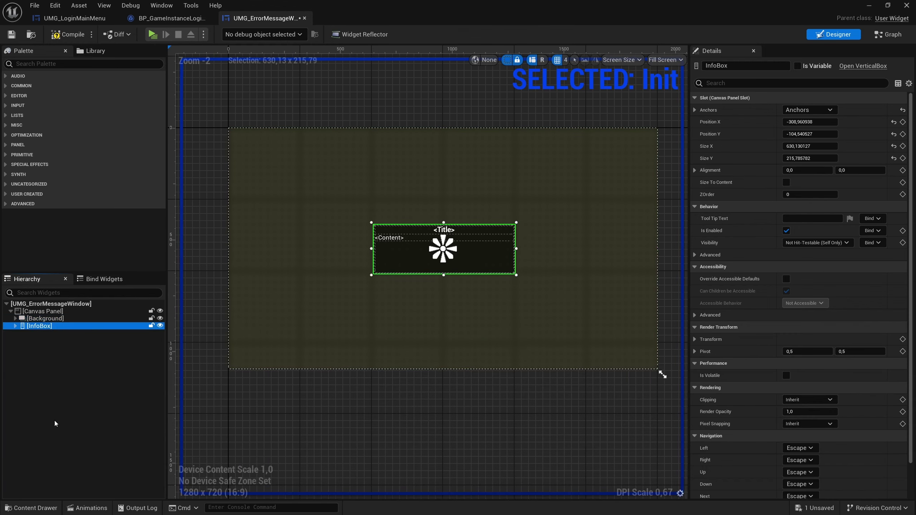
click(87, 508)
click(164, 352)
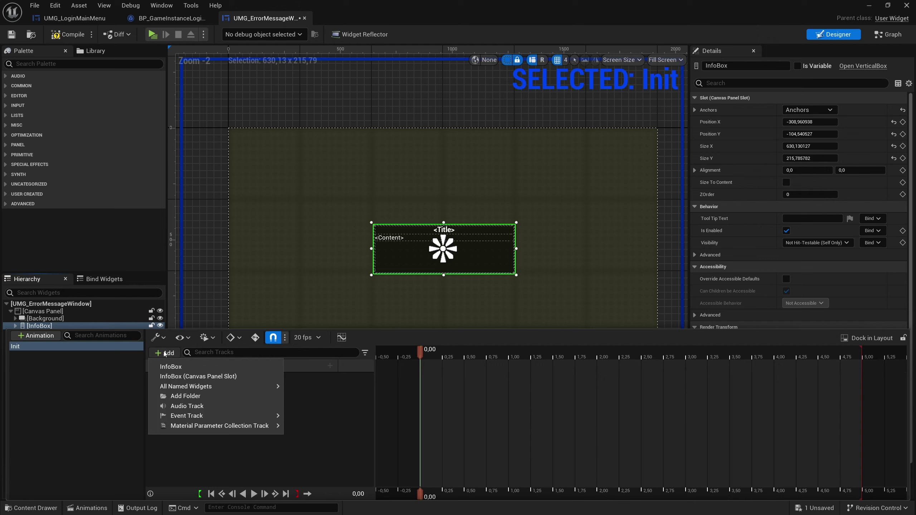
click(168, 367)
Key Background's Render Opacity at 0 at 0.00 and 1 at 0.10 s.
click(275, 367)
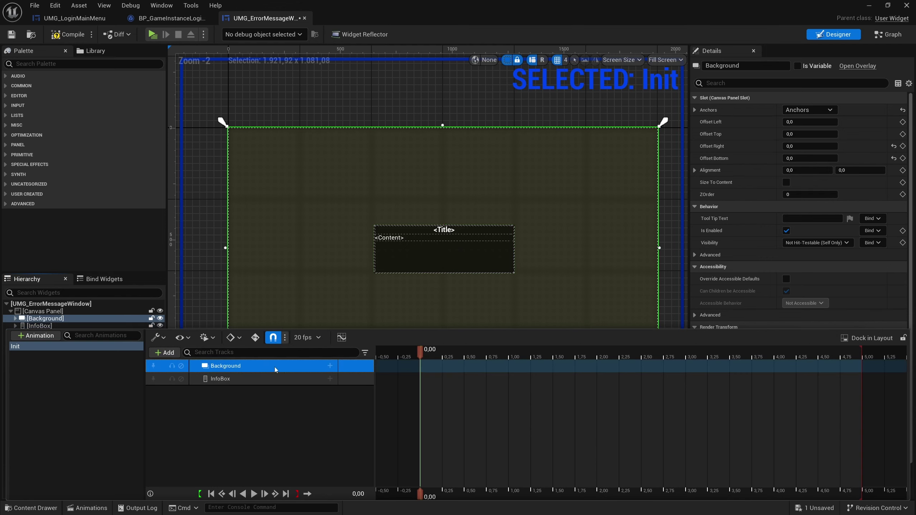
click(330, 366)
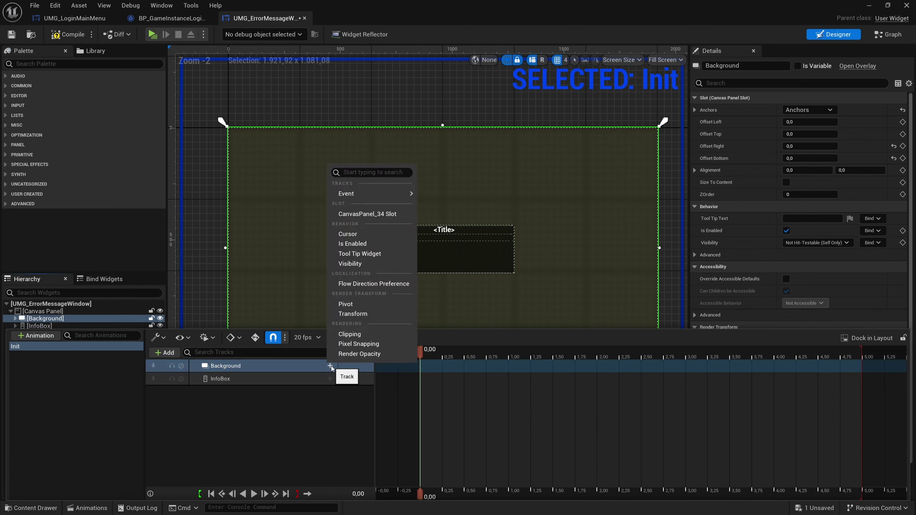
click(359, 354)
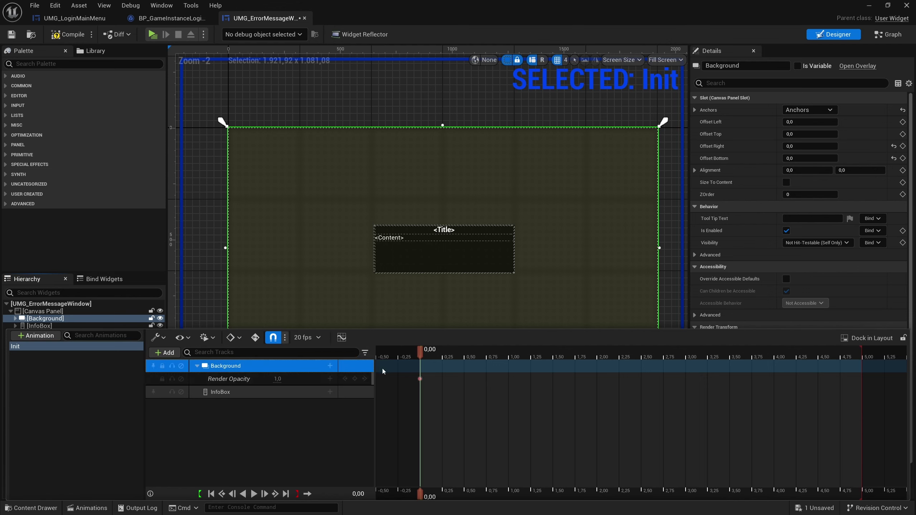
click(277, 379)
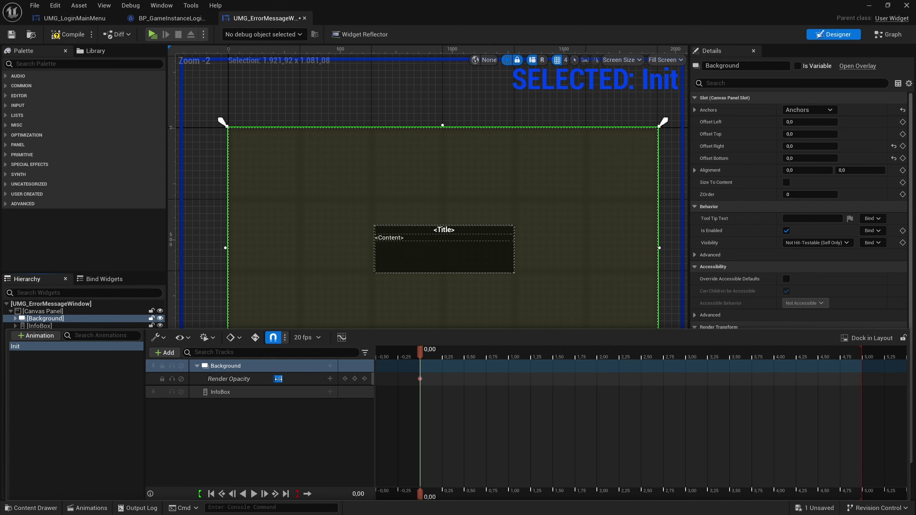
text(0)
key(Return)
drag(423, 352, 427, 352)
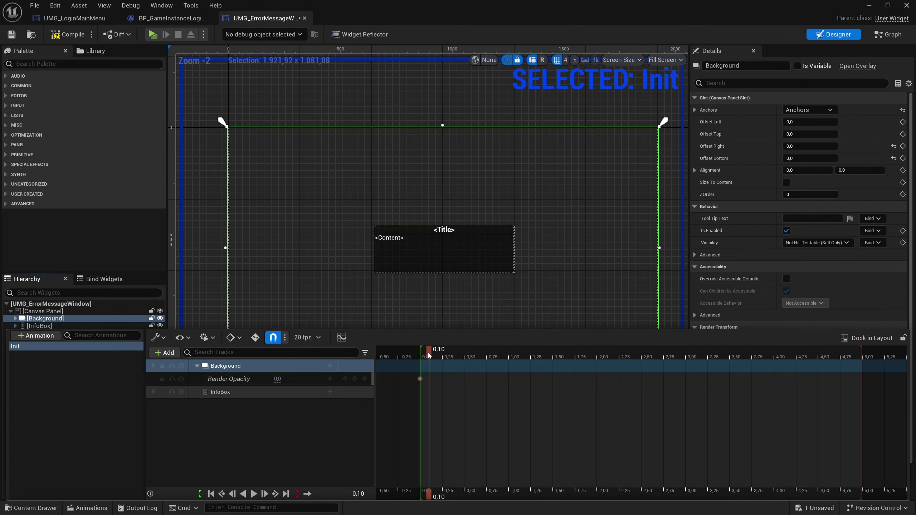
click(277, 379)
text(1)
key(Return)
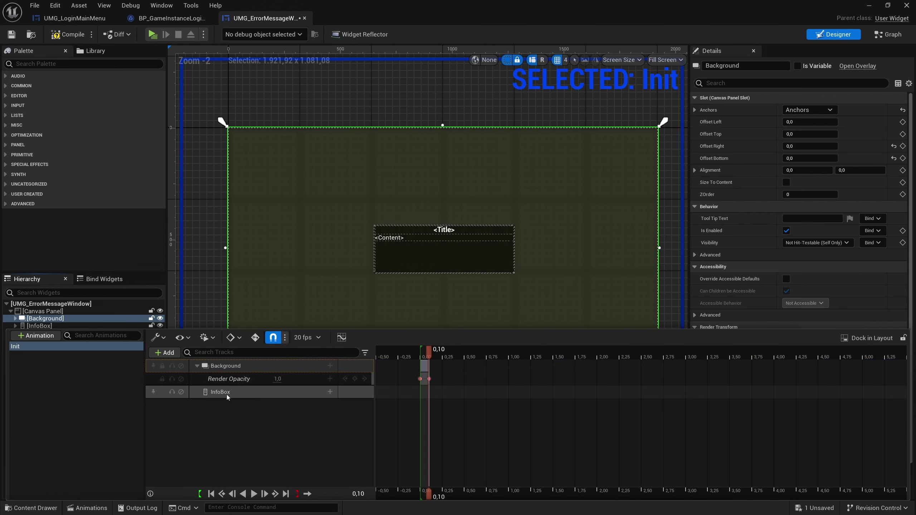
Add Render Opacity and Transform tracks to InfoBox in Init.
click(282, 392)
click(330, 393)
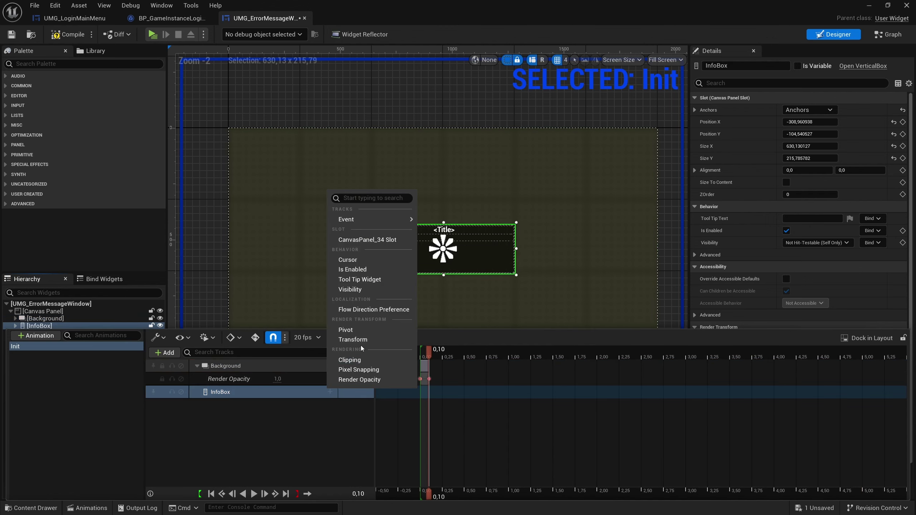
click(359, 379)
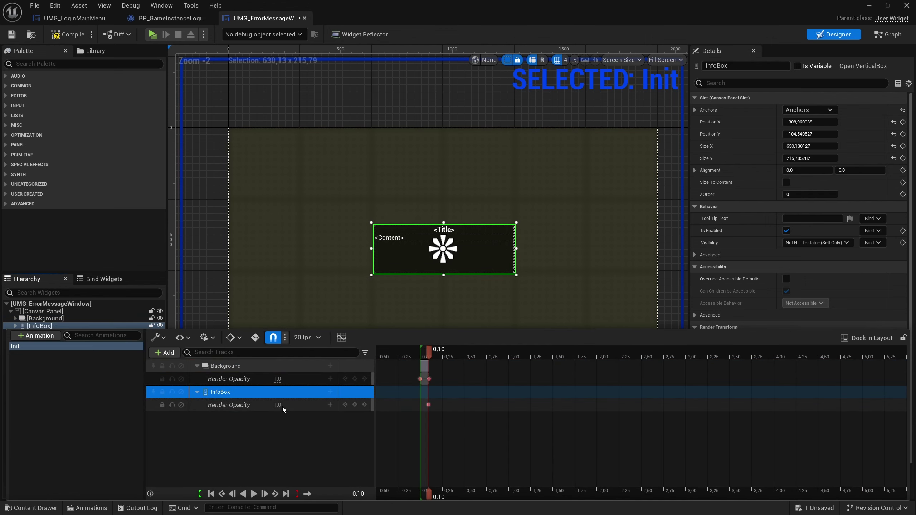
click(329, 391)
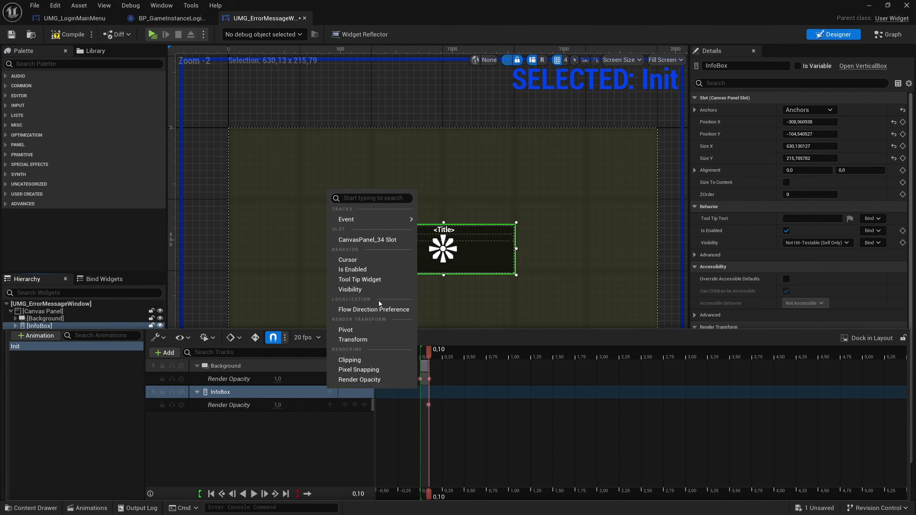
click(360, 339)
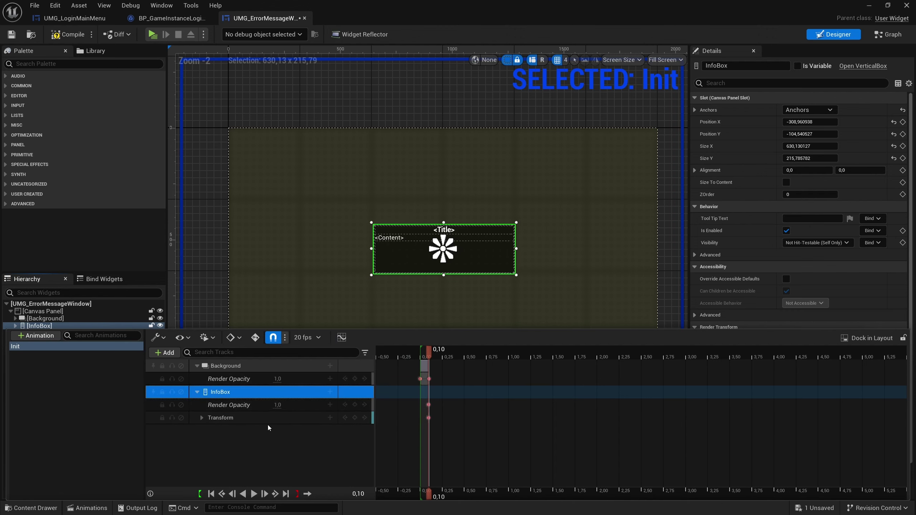
At 0.00 s, set InfoBox's Translation Y to -700.
click(216, 417)
click(202, 417)
click(215, 431)
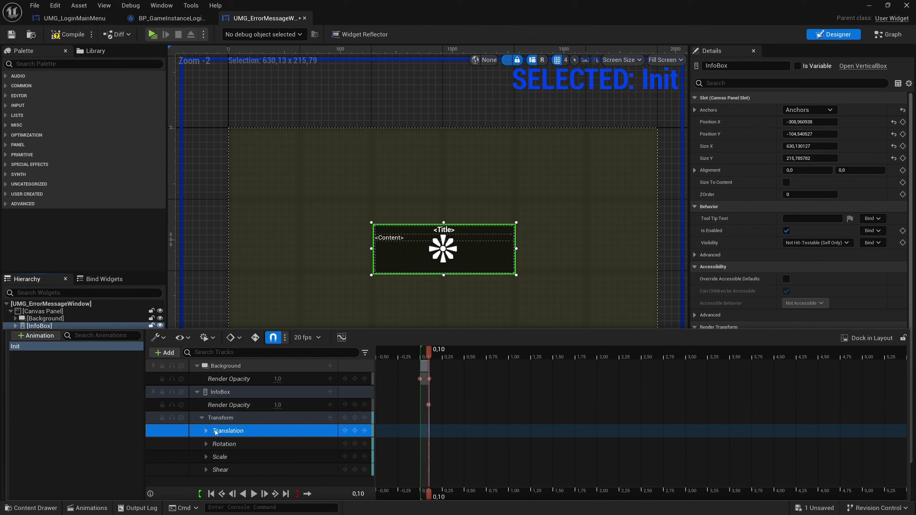
click(206, 431)
drag(425, 355, 419, 356)
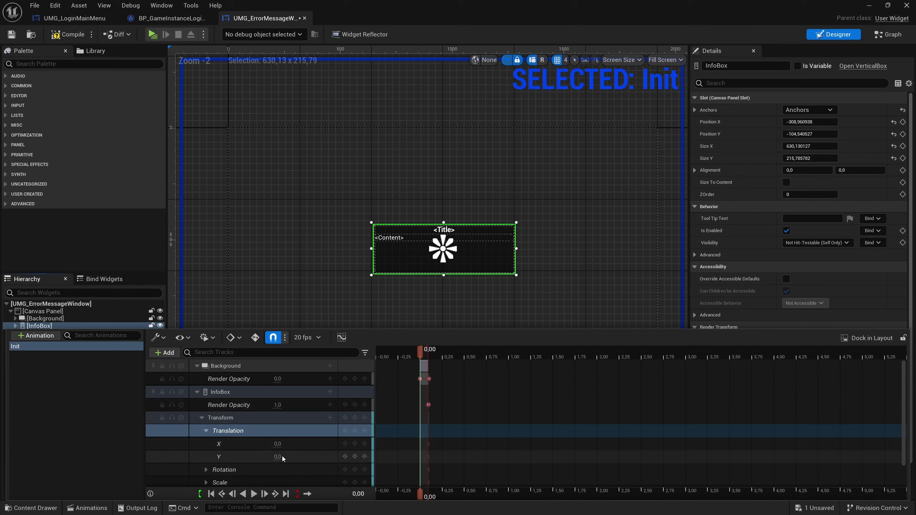
mouse_move(279, 454)
mouse_down()
mouse_move(260, 456)
mouse_move(291, 457)
mouse_up()
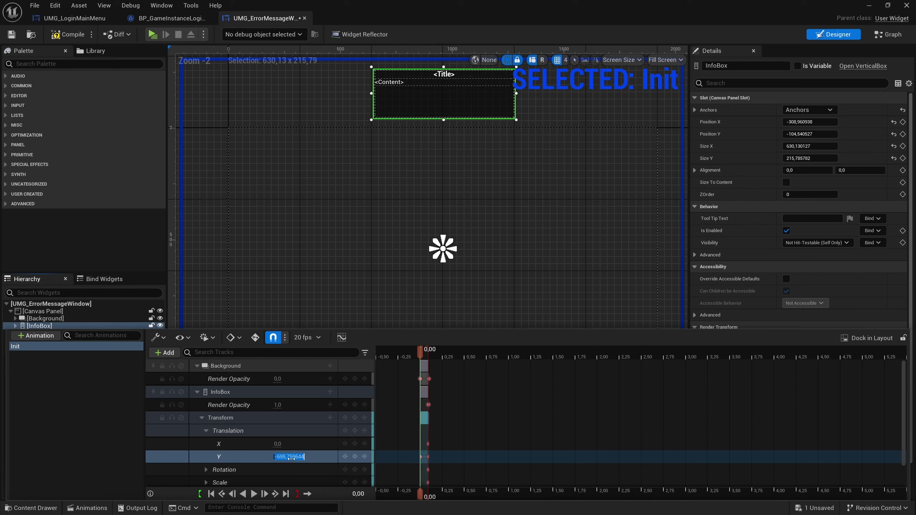
text(-700,0)
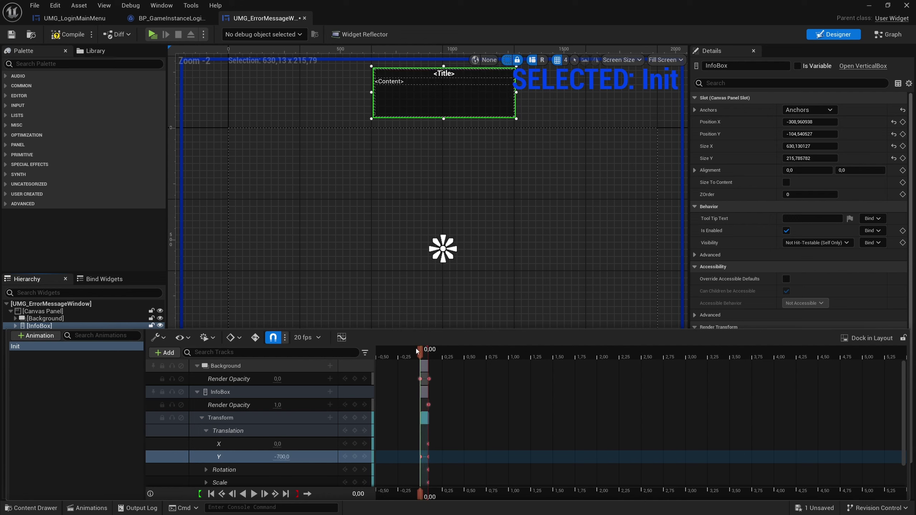
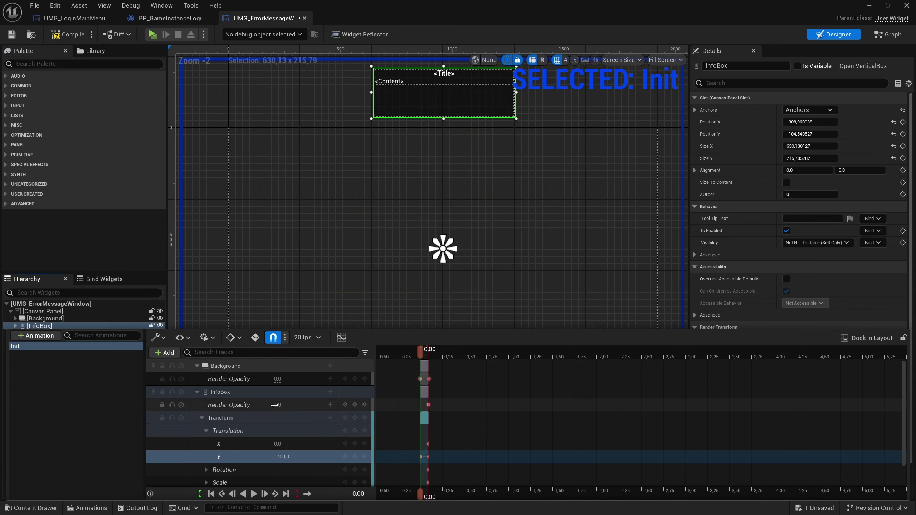
Key the InfoBox Render Opacity to 0 at frame 0,00 and preview the fade through 0,10.
text(0)
key(Return)
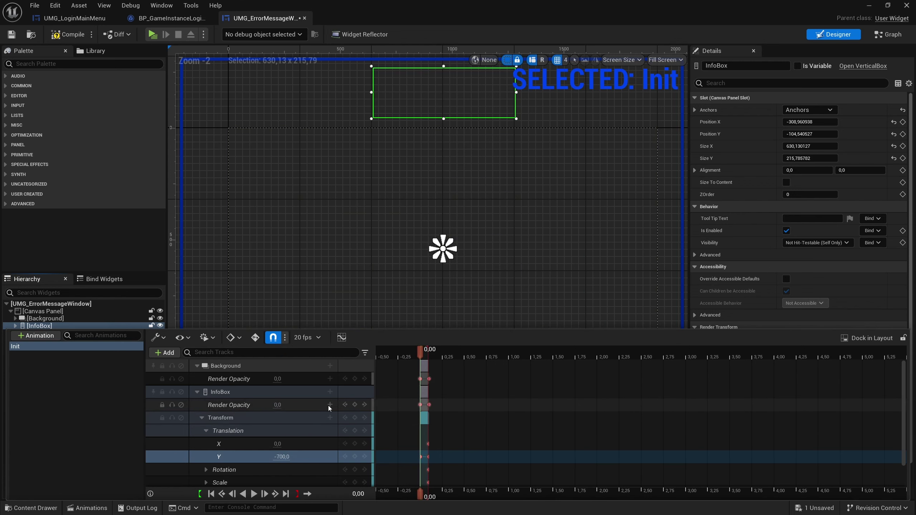
click(425, 356)
click(426, 353)
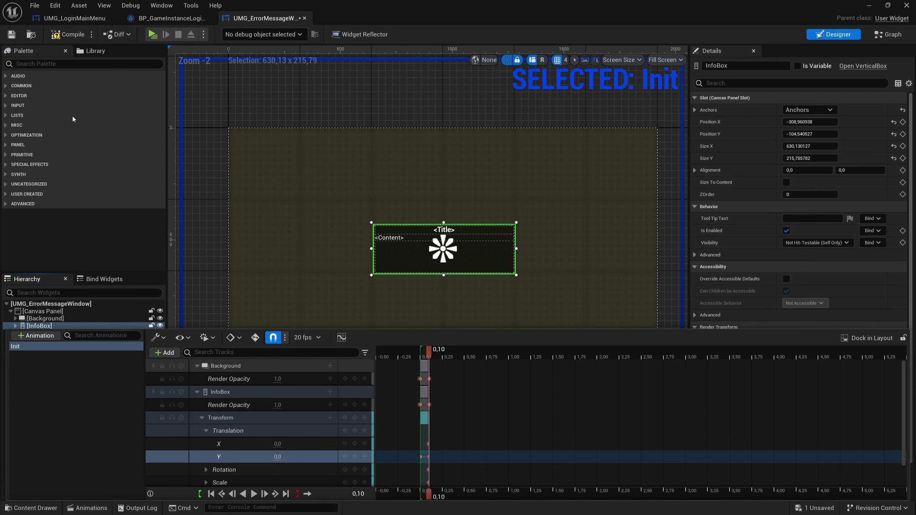
Compile and save UMG_ErrorMessageWindow, then switch to its Event Graph.
click(60, 36)
click(11, 34)
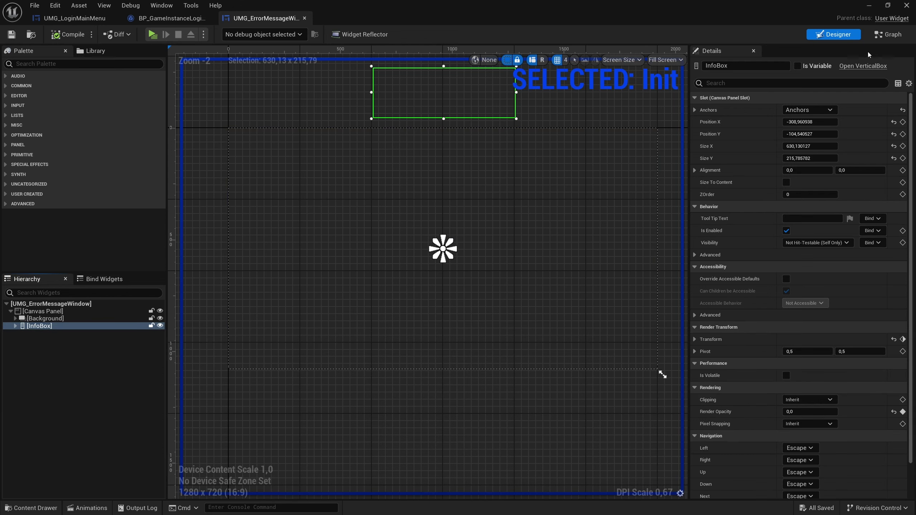
click(879, 37)
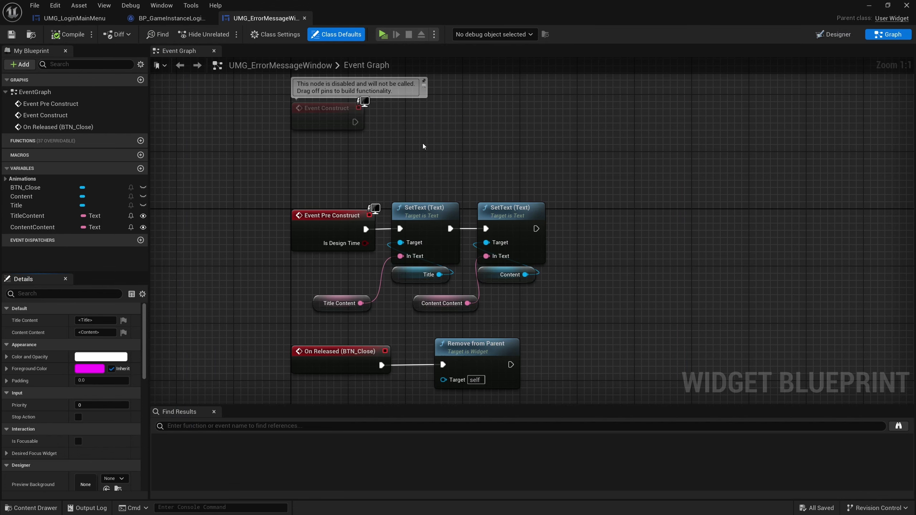
Add a Play Animation Forward node for the Init animation, driven by Event Construct.
mouse_move(300, 123)
mouse_down()
mouse_move(298, 231)
mouse_move(299, 197)
mouse_up()
click(25, 185)
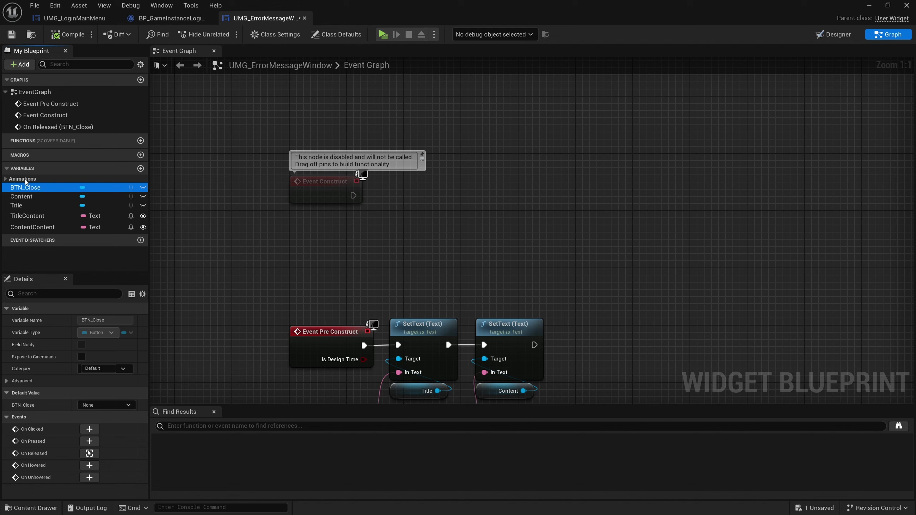
click(25, 180)
mouse_move(19, 187)
mouse_down()
mouse_move(329, 227)
mouse_move(431, 186)
mouse_up()
click(356, 243)
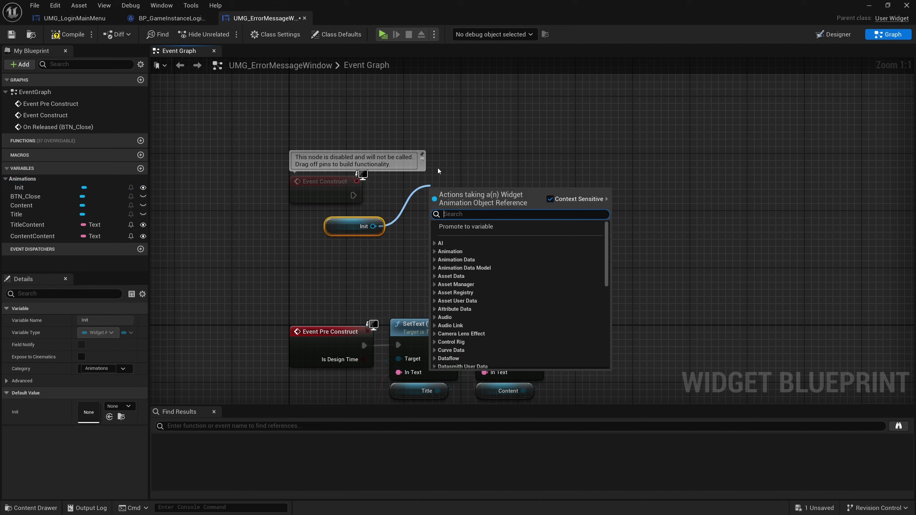
text(forward)
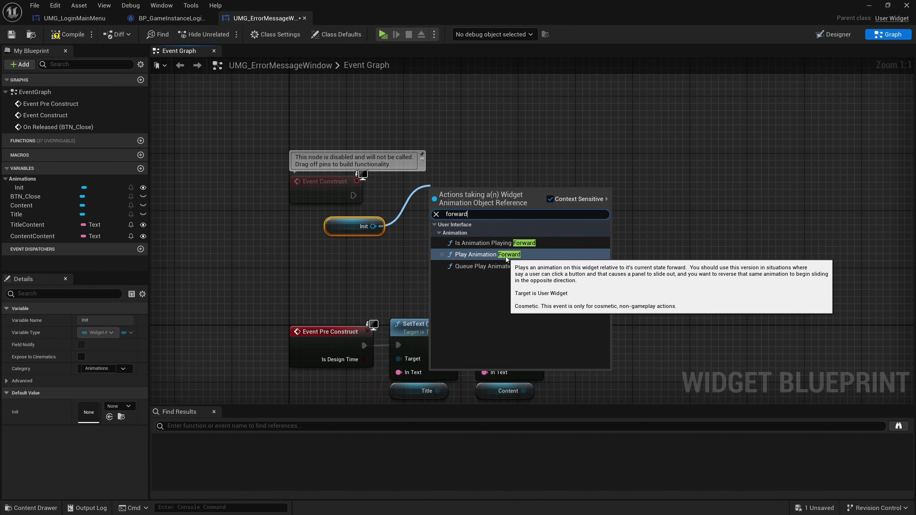
click(531, 258)
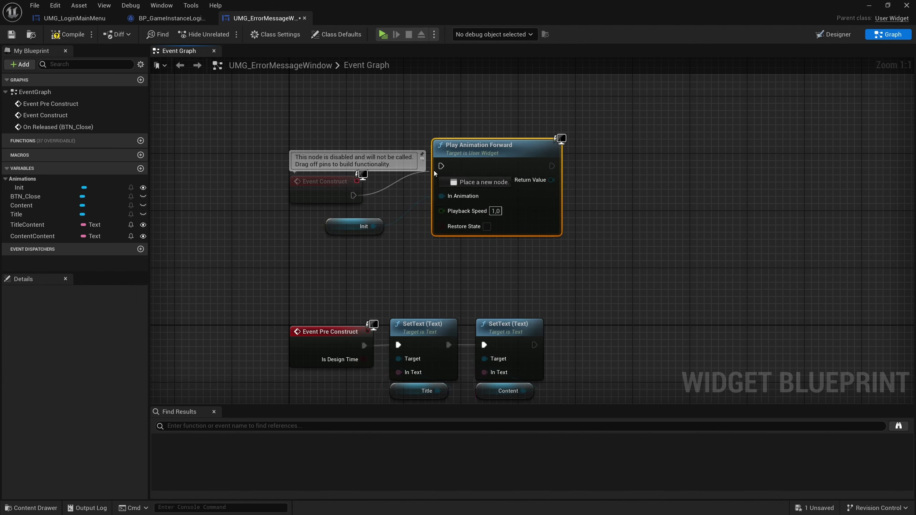
drag(495, 148, 467, 177)
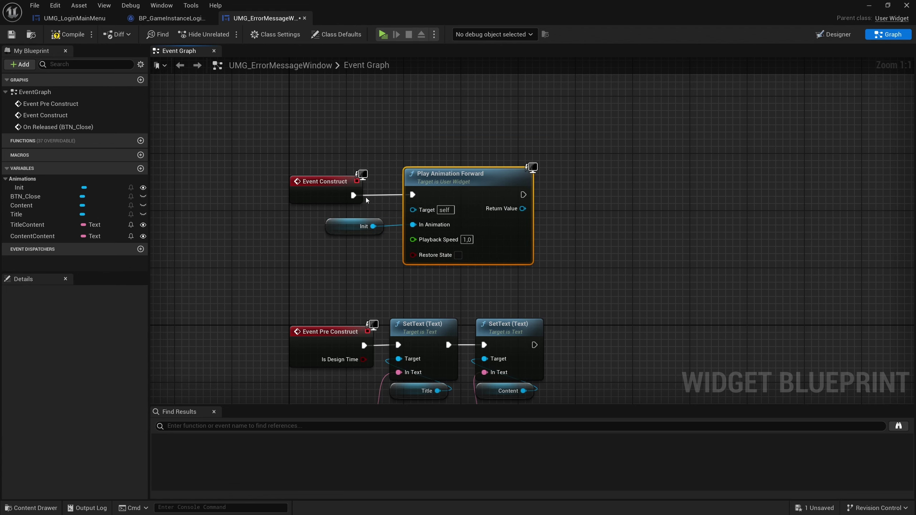
click(389, 252)
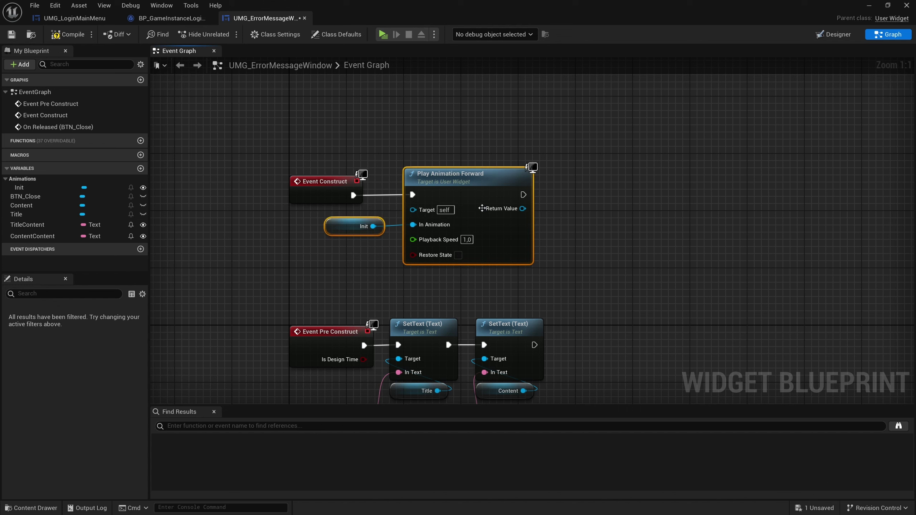
click(361, 226)
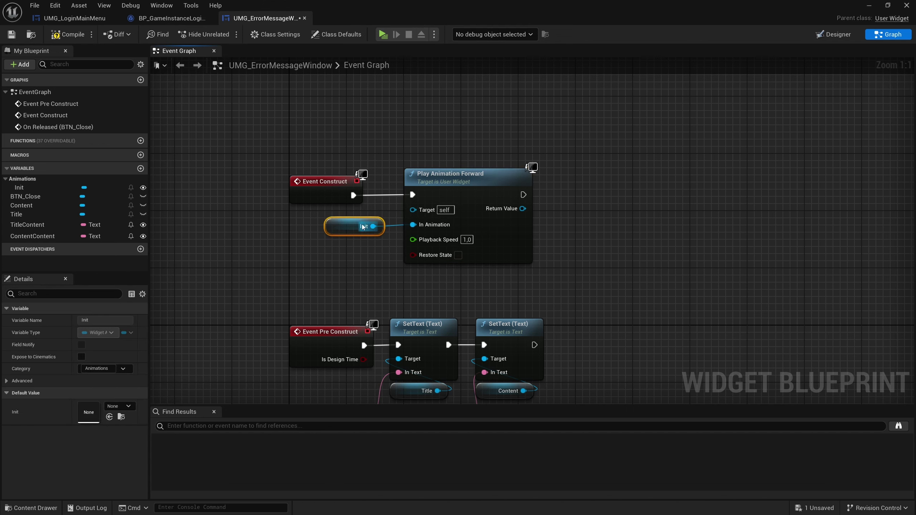
Wire On Released (BTN_Close) into a Play Animation Reverse node using a copied Init getter.
right_drag(398, 323, 398, 95)
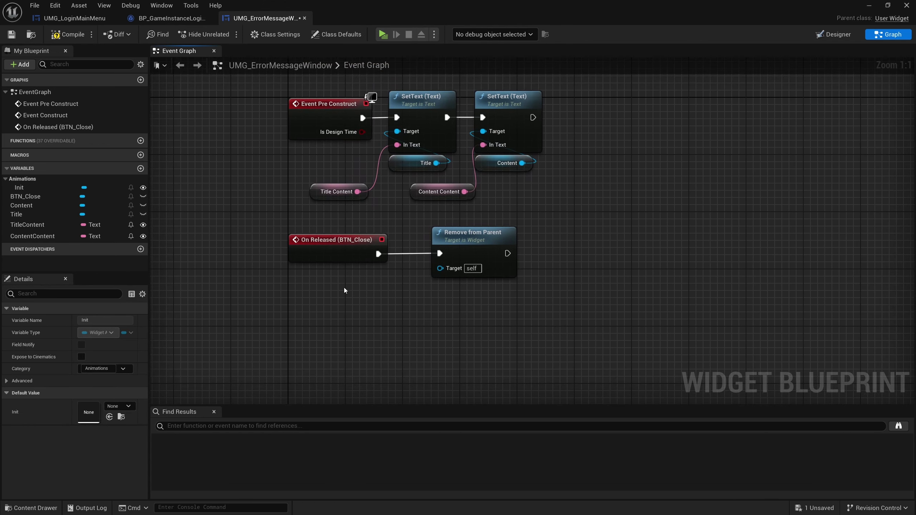
drag(473, 244, 675, 245)
key(ctrl+v)
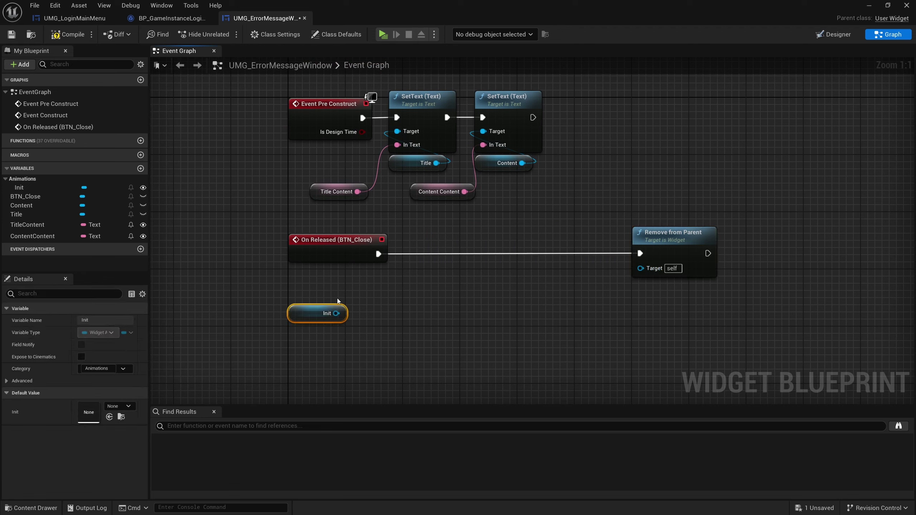
drag(346, 308, 469, 258)
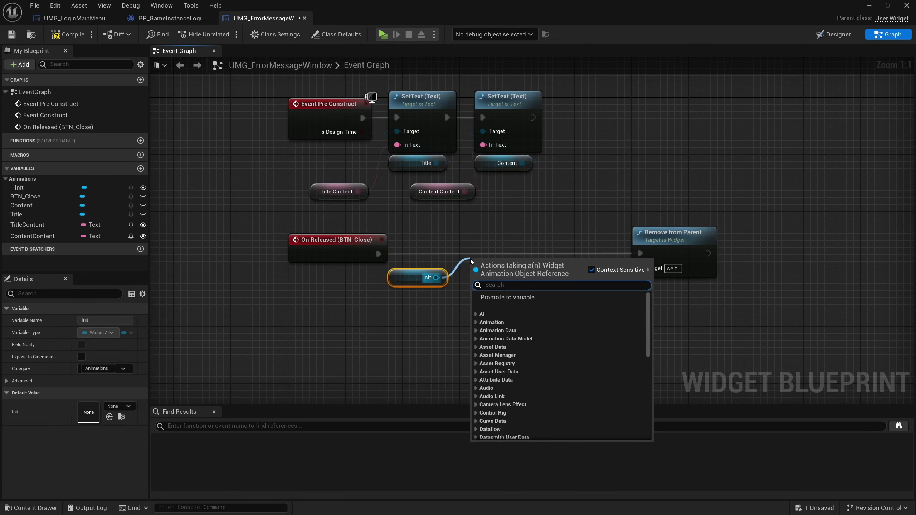
text(reverse)
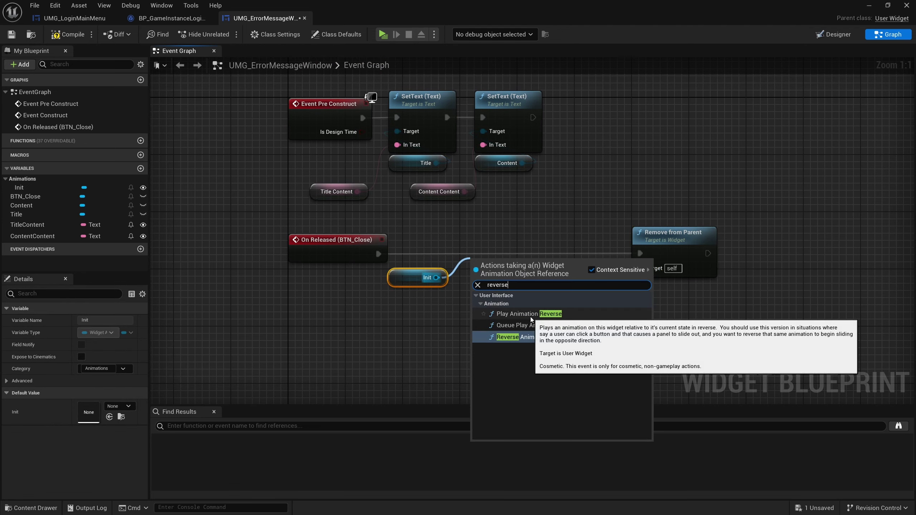
click(530, 315)
drag(515, 260, 516, 245)
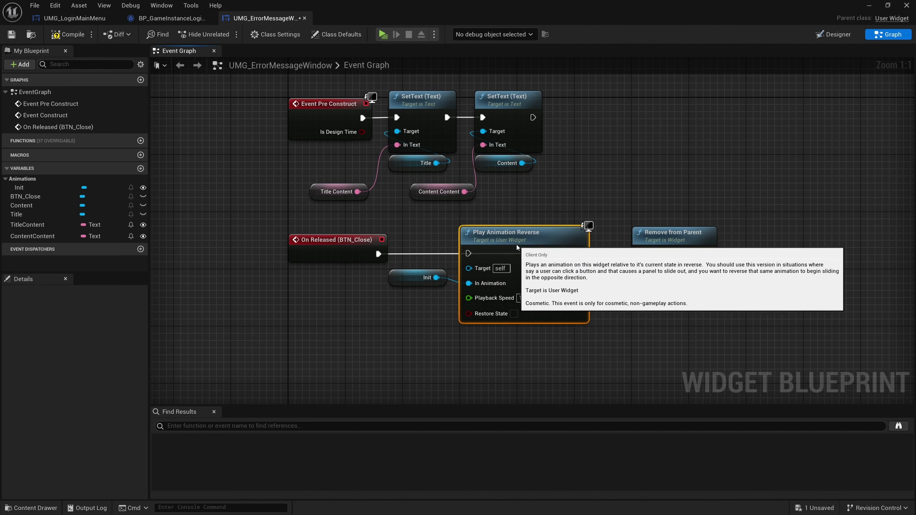
drag(378, 254, 477, 256)
drag(403, 278, 350, 277)
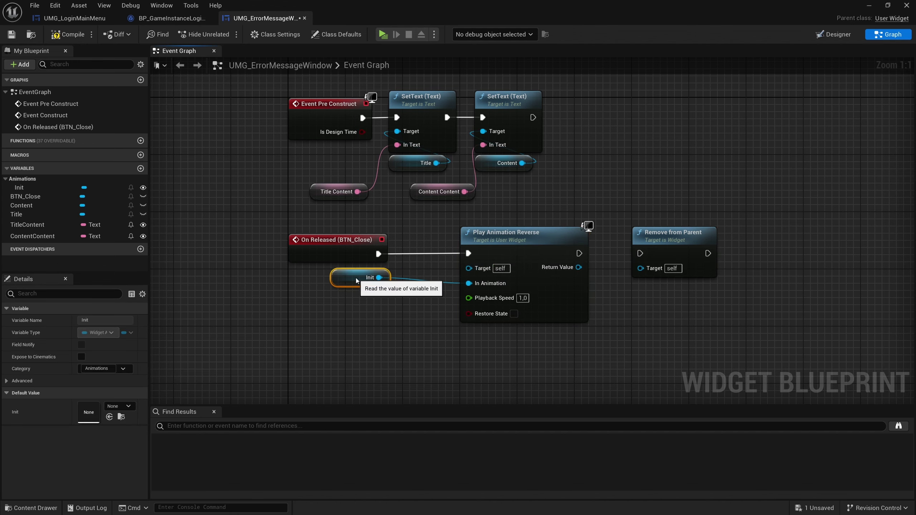
drag(555, 254, 481, 255)
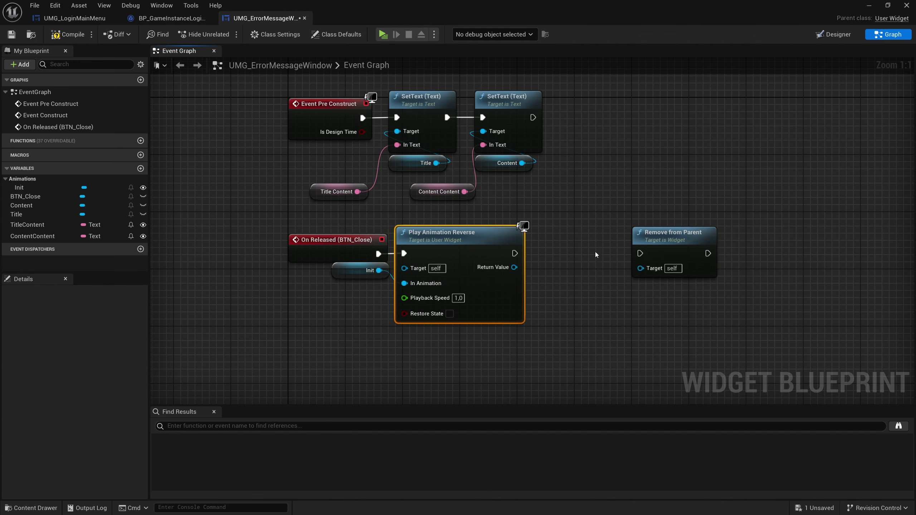
right_drag(595, 252, 452, 244)
Insert a 0,11-second Delay between Play Animation Reverse and Remove from Parent.
click(518, 232)
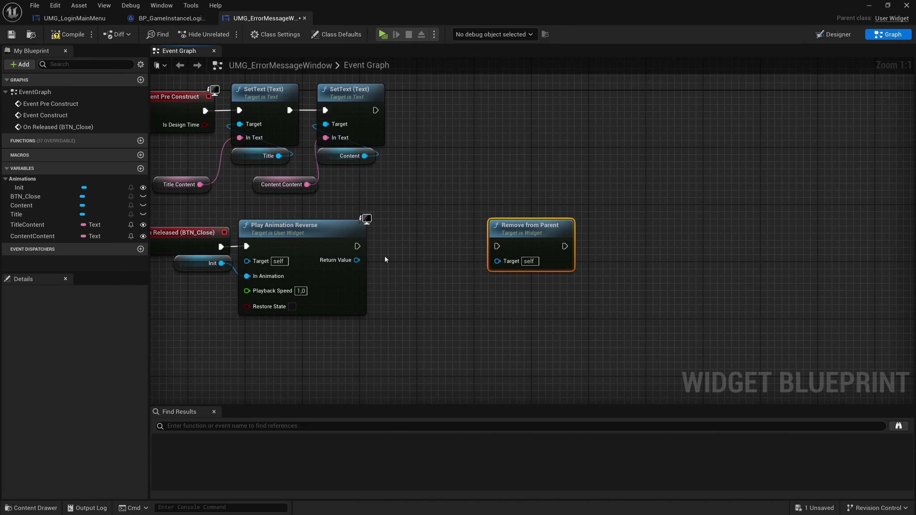
click(387, 245)
drag(388, 245, 368, 233)
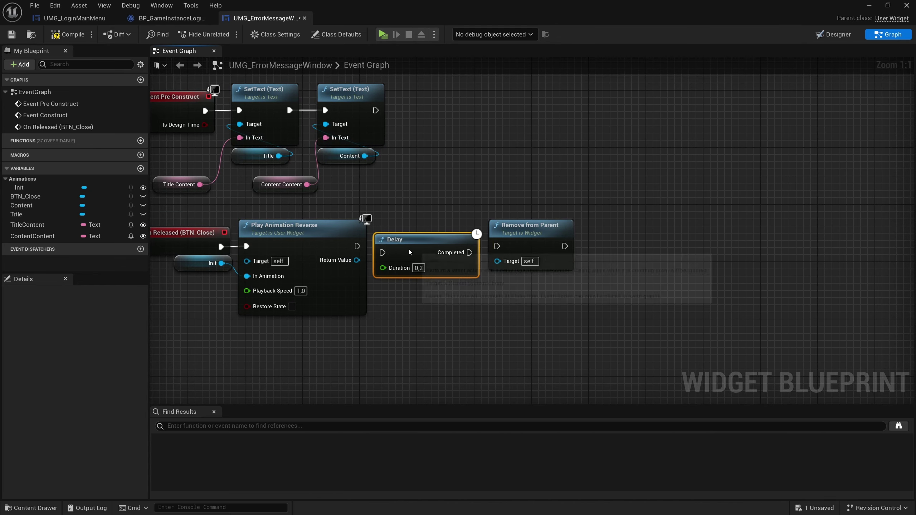
click(410, 260)
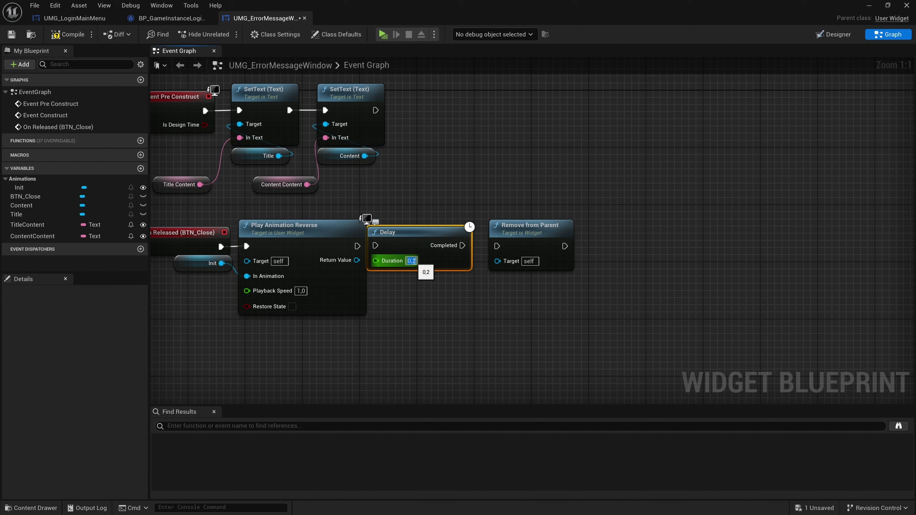
text(0,11)
key(Return)
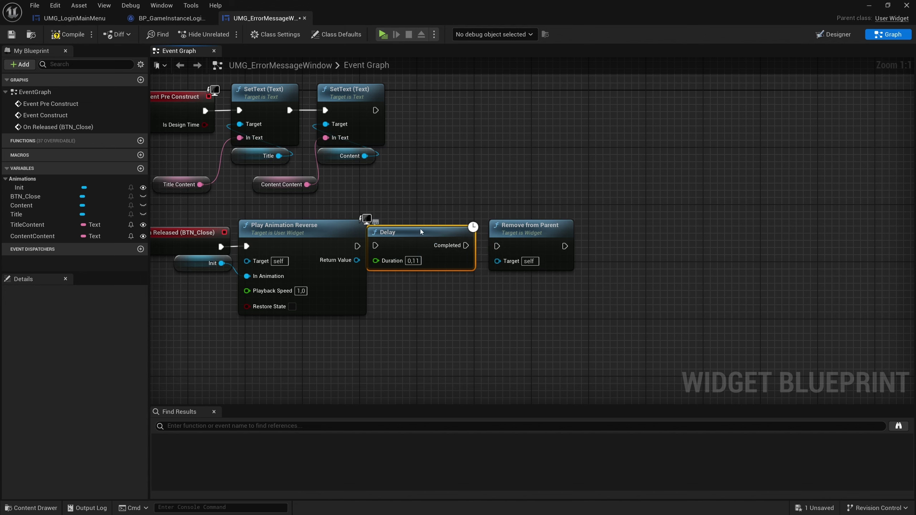
mouse_move(375, 245)
mouse_down()
mouse_move(358, 246)
mouse_move(404, 231)
mouse_up()
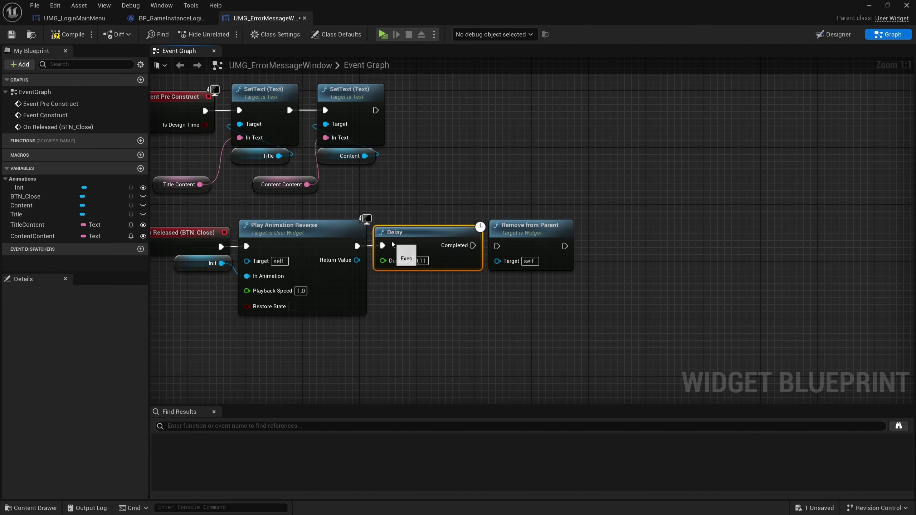
drag(475, 246, 496, 246)
Compile and save the error message widget.
click(491, 201)
right_drag(491, 201, 591, 200)
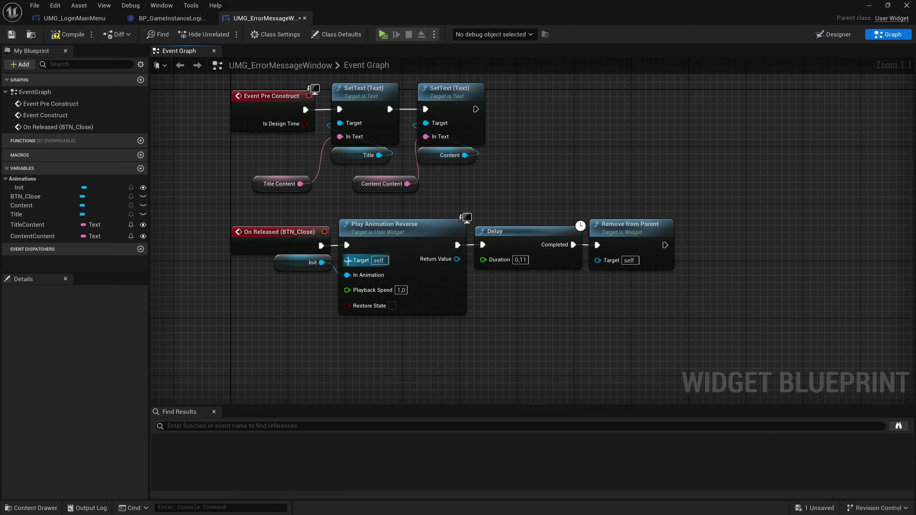
click(66, 35)
click(11, 35)
right_drag(487, 163, 498, 228)
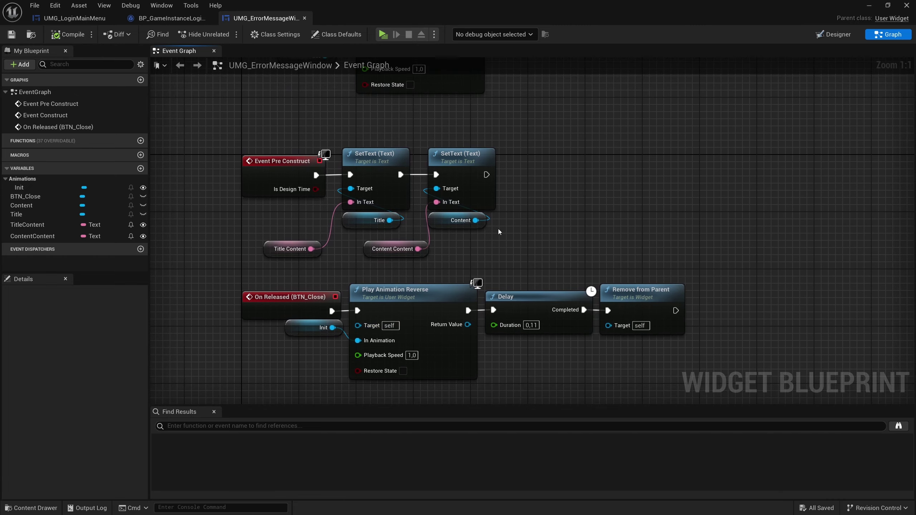
scroll(498, 229, down, 2)
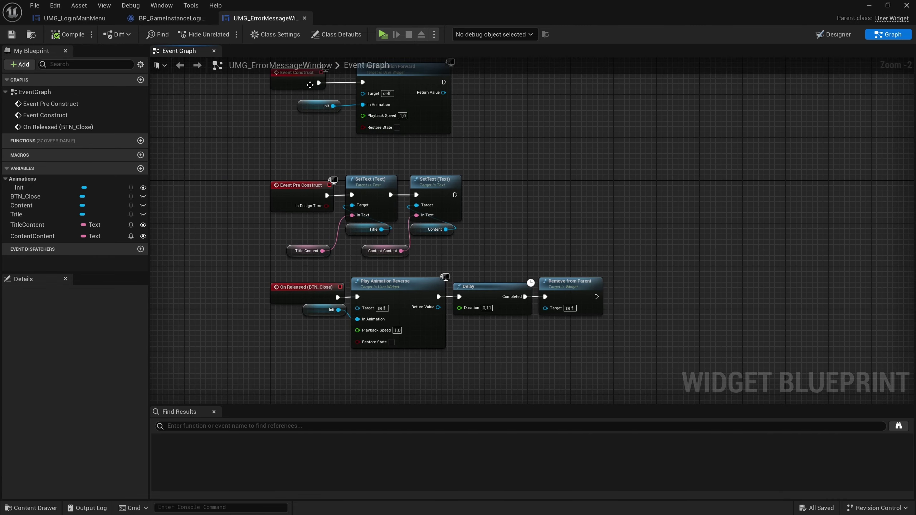
In the GameInstance, add a Create Widget node after ShowErrorMessage, owned by Get Player Controller.
click(188, 22)
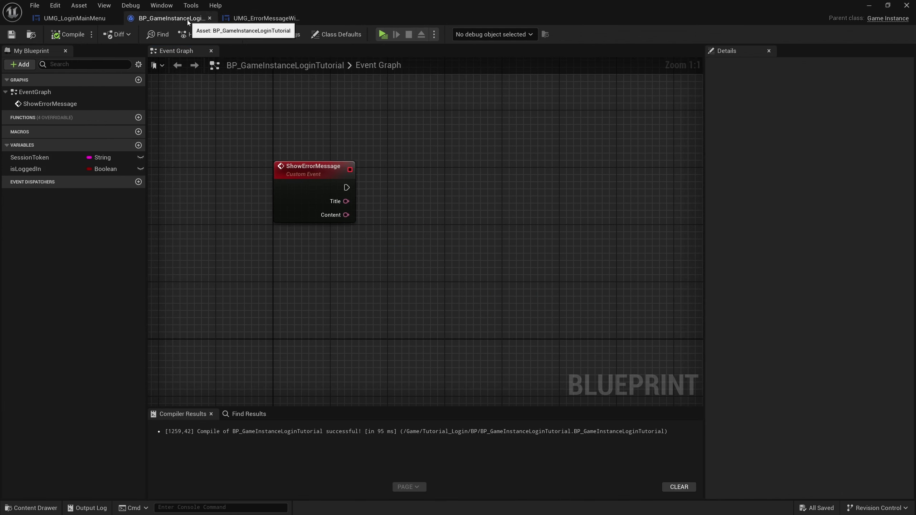
click(337, 191)
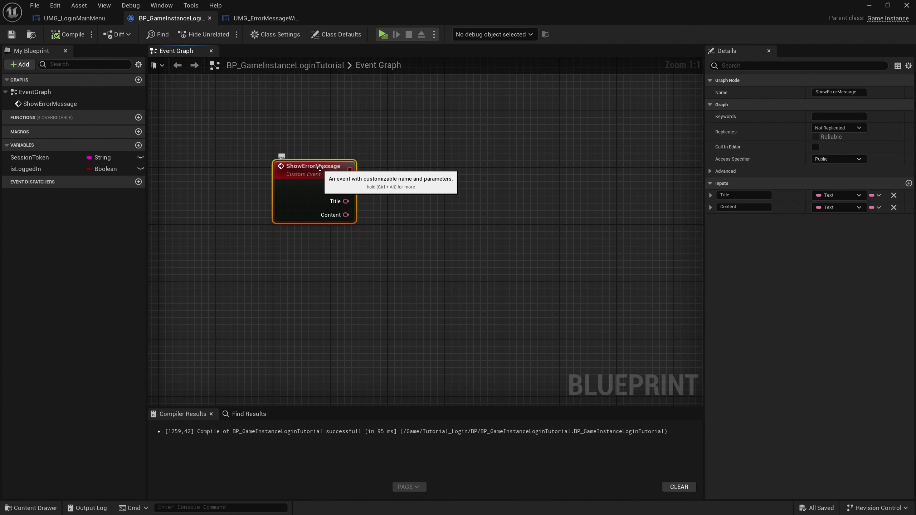
right_drag(422, 197, 410, 216)
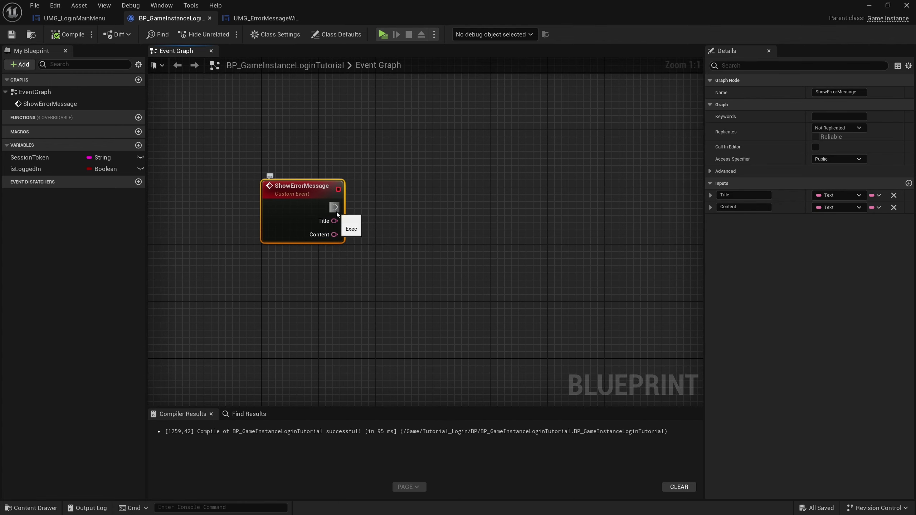
mouse_move(335, 207)
mouse_down()
mouse_move(409, 196)
mouse_move(415, 204)
mouse_up()
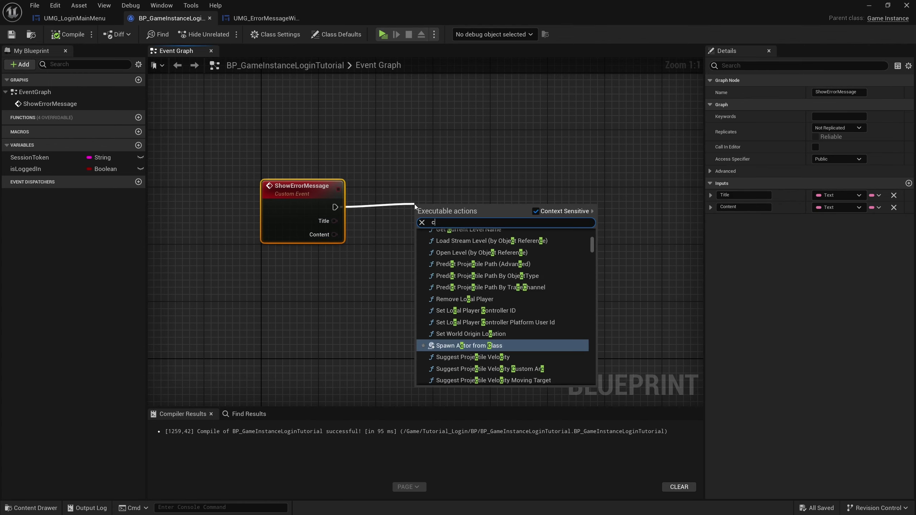
text(create iwidget)
key(Return)
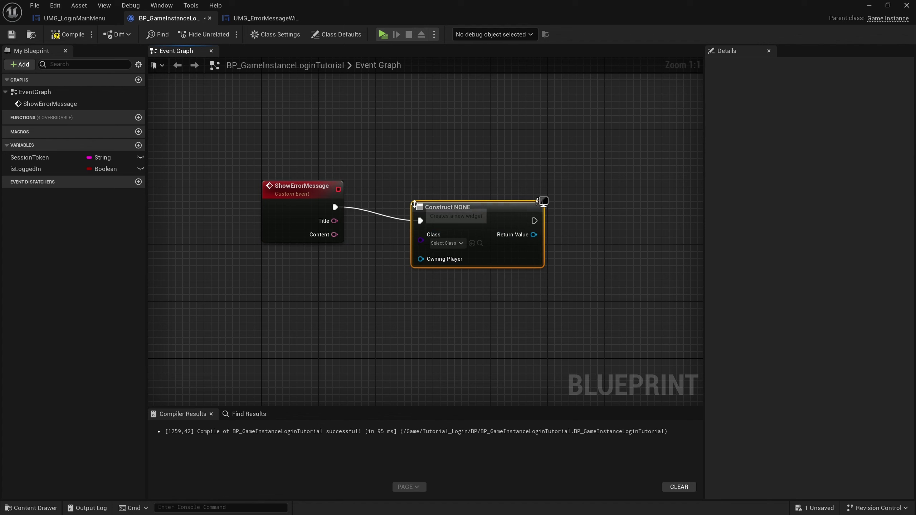
drag(475, 214, 474, 200)
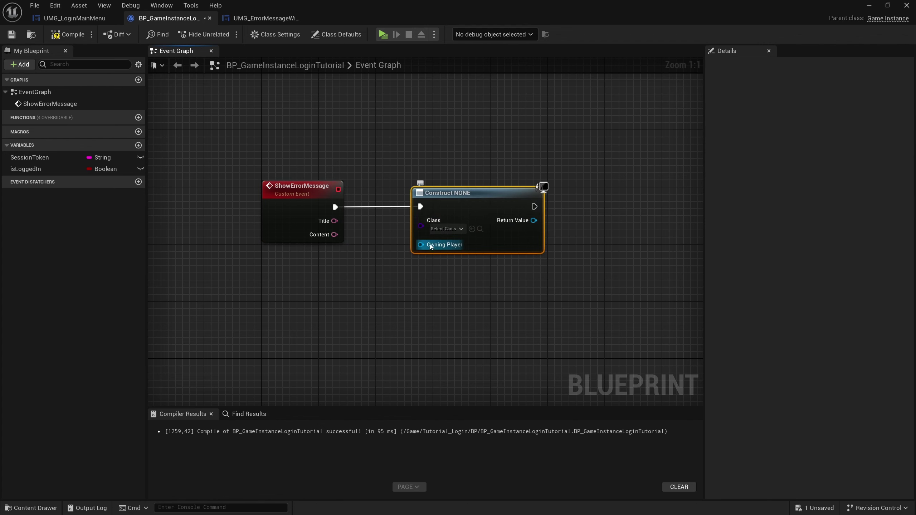
drag(420, 245, 362, 288)
text(get c)
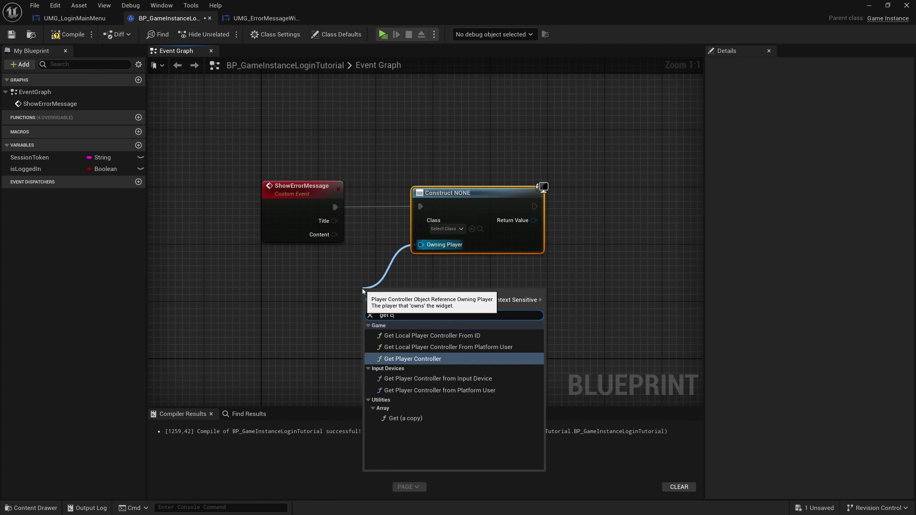
key(Up)
key(Up)
key(Up)
key(Up)
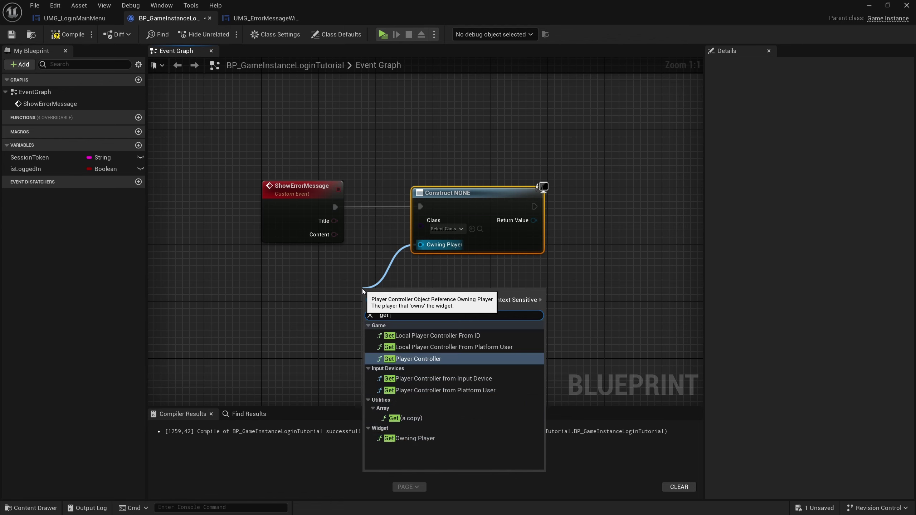
key(Return)
drag(398, 290, 298, 250)
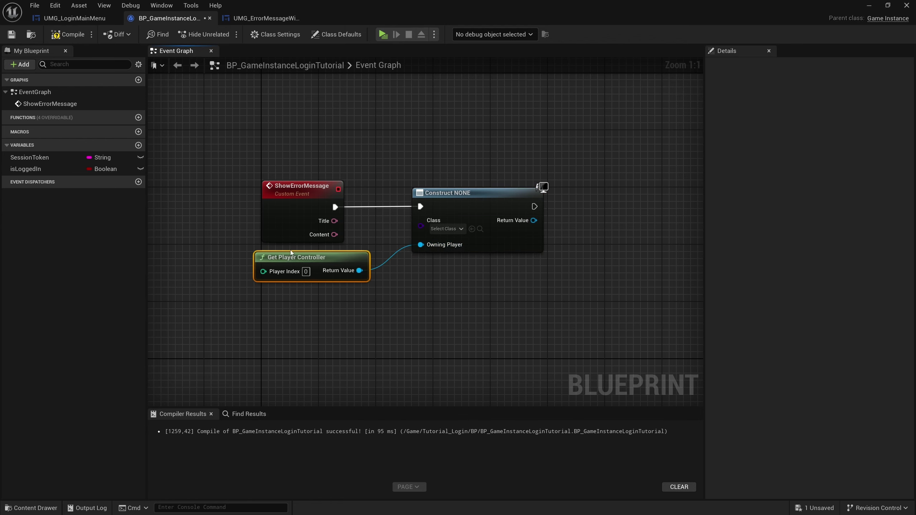
Set the widget class to UMG_ErrorMessageWindow and wire the event's Title and Content into it.
click(446, 229)
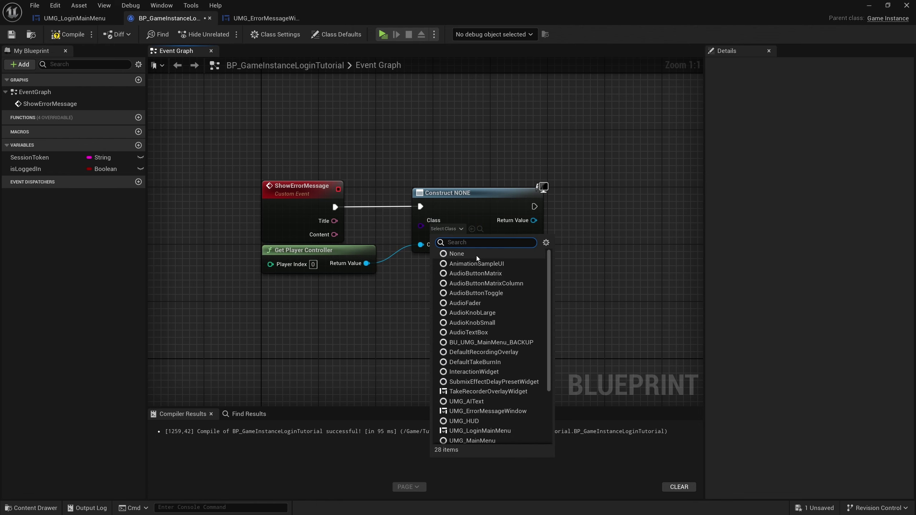
text(UMG_Error)
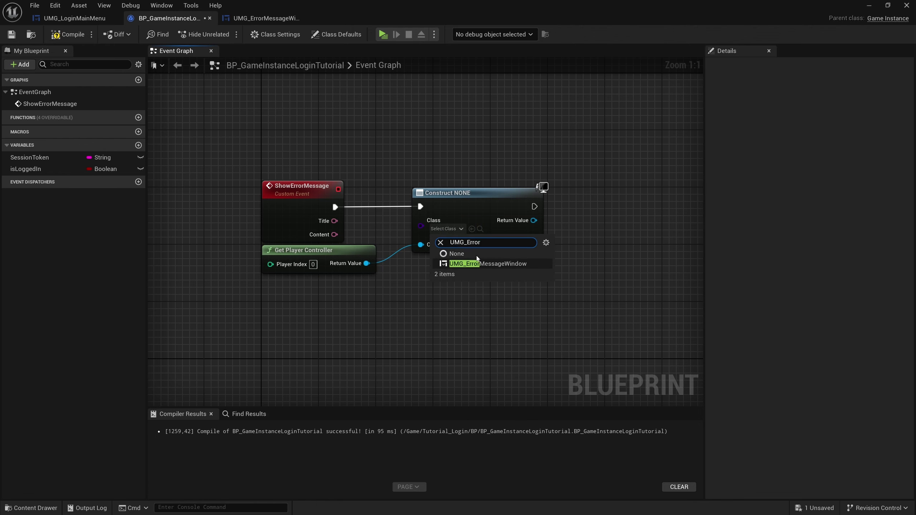
click(479, 263)
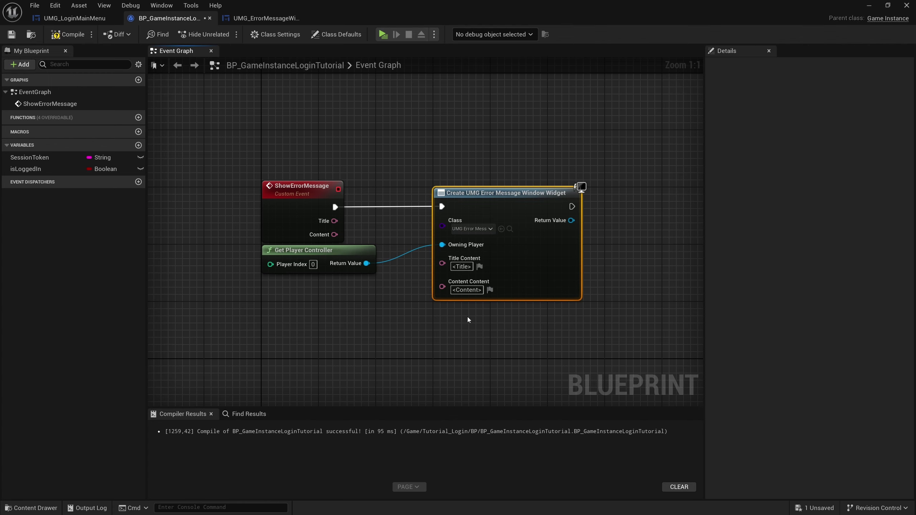
mouse_move(442, 263)
mouse_down()
mouse_move(334, 222)
mouse_move(442, 271)
mouse_up()
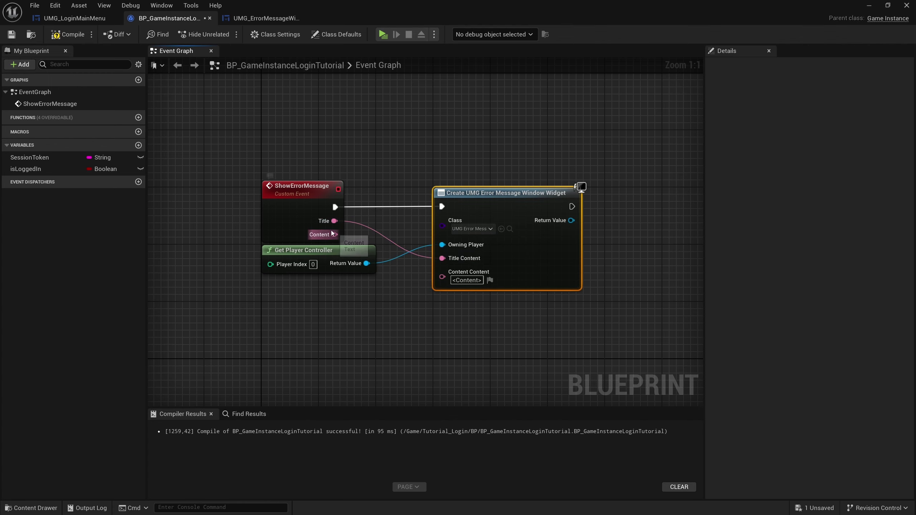
drag(366, 263, 441, 245)
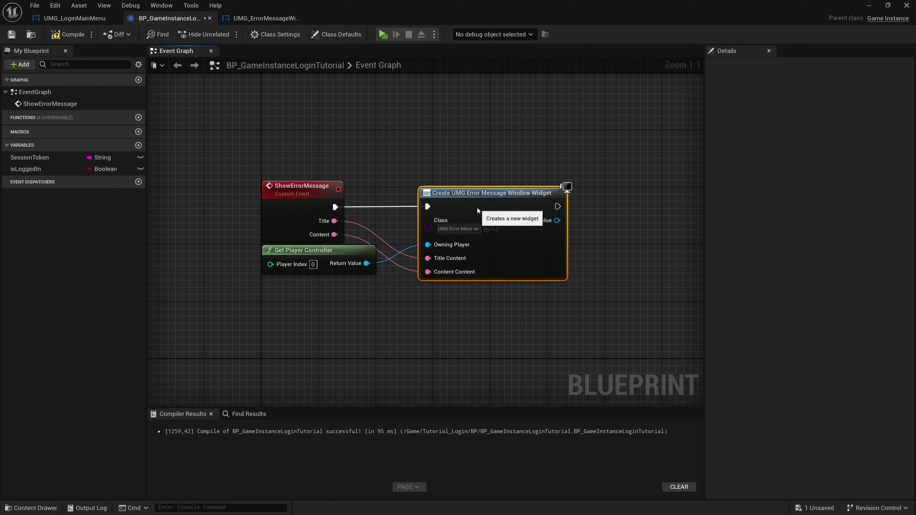
Add the created widget to the viewport with an Add to Viewport node.
right_drag(511, 179, 455, 176)
drag(516, 218, 607, 218)
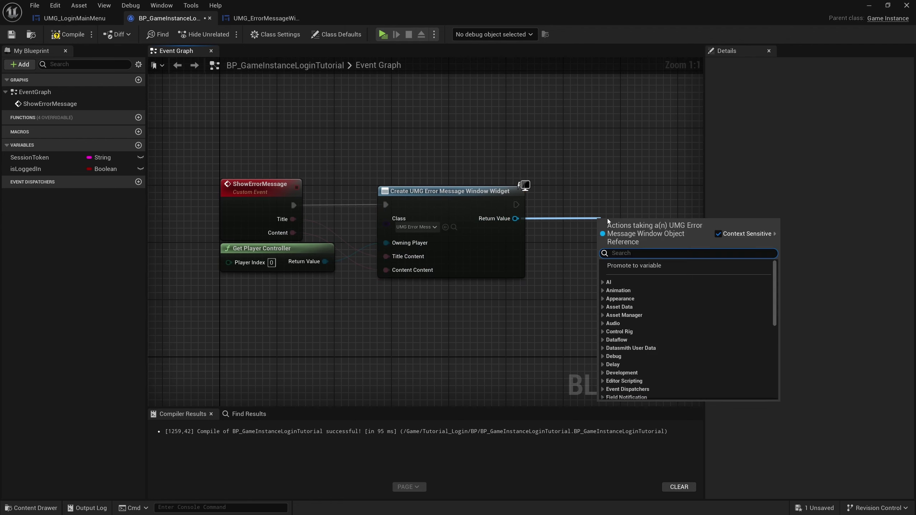
text(add to view)
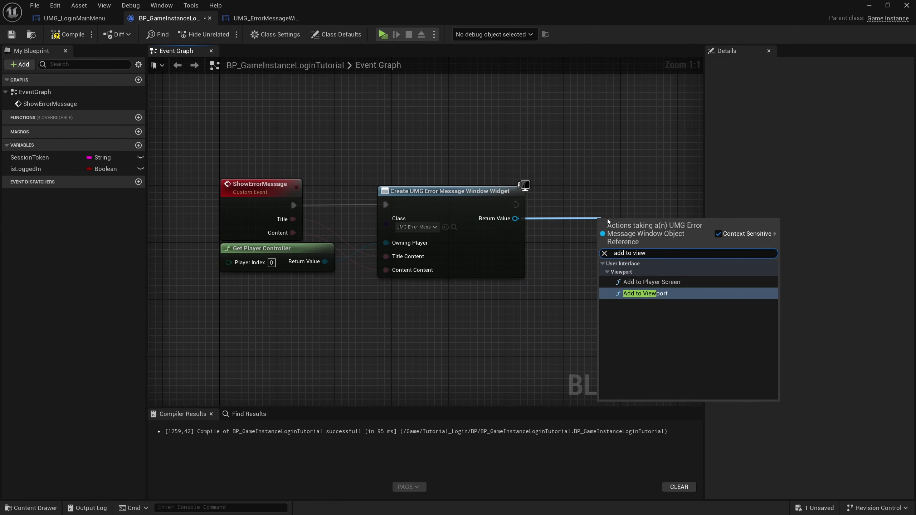
key(Return)
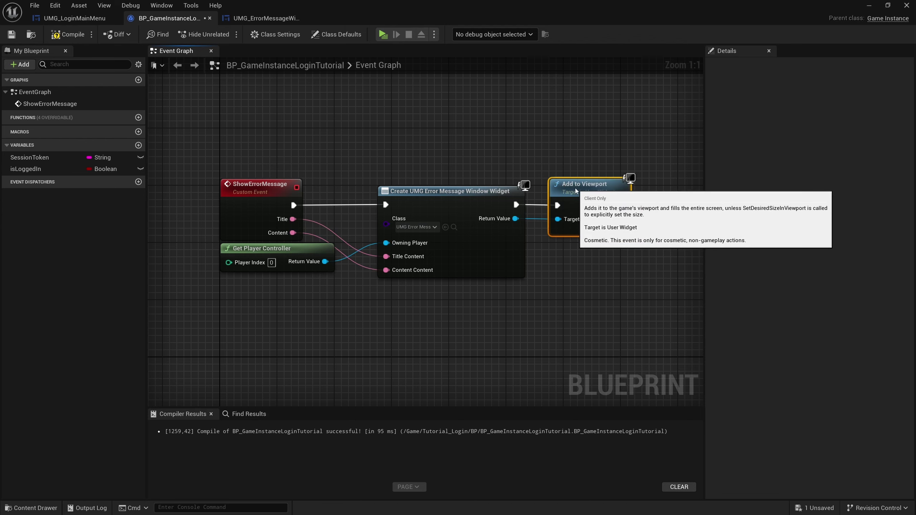
drag(562, 192, 555, 192)
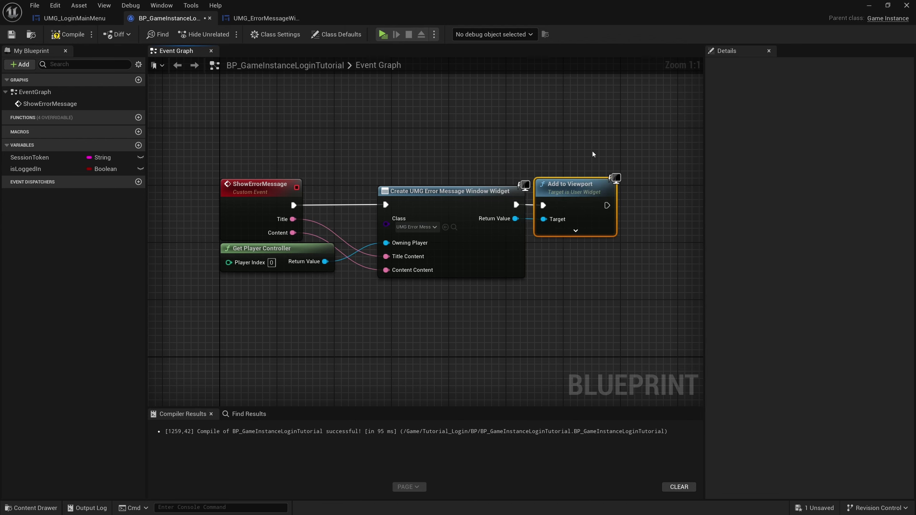
Set Add to Viewport's ZOrder to 100 and compile the GameInstance blueprint.
click(575, 231)
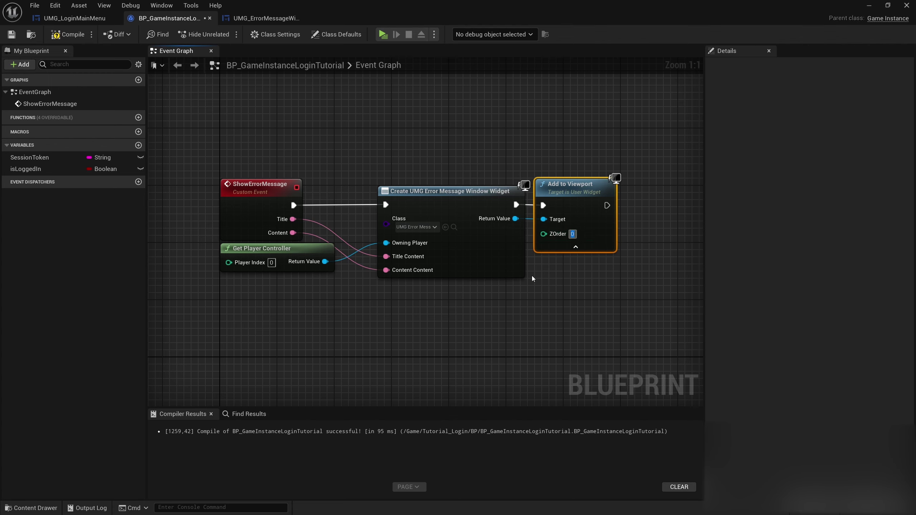
text(100)
click(539, 290)
click(54, 34)
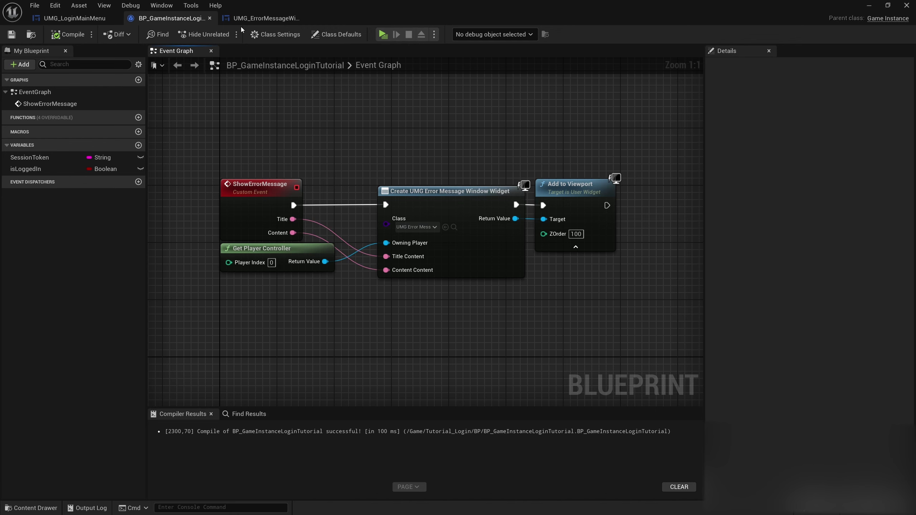
Open UMG_LoginMainMenu's Event Graph and inspect the Login failed branch.
click(87, 21)
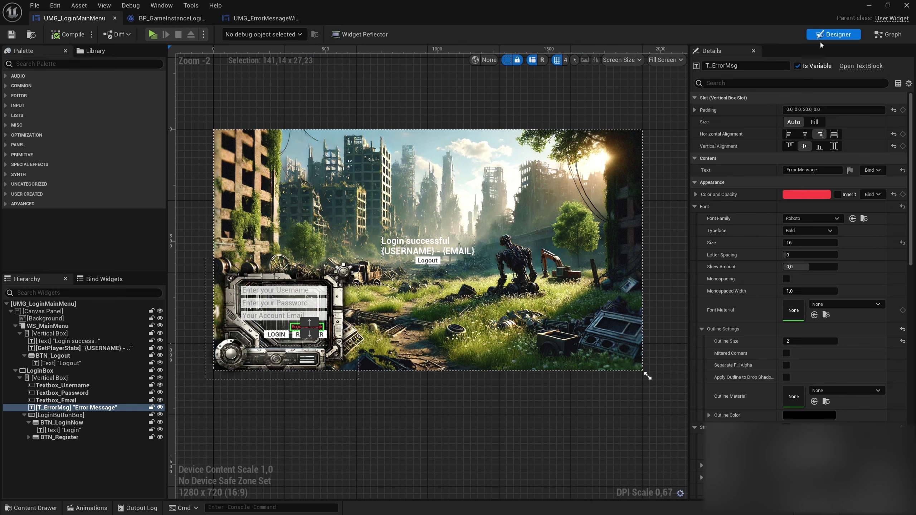
click(876, 36)
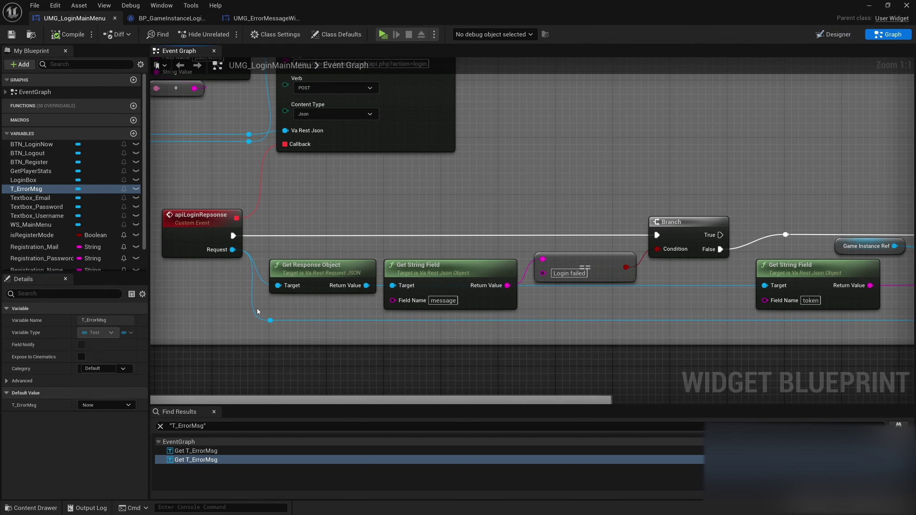
click(591, 269)
right_drag(743, 244, 380, 284)
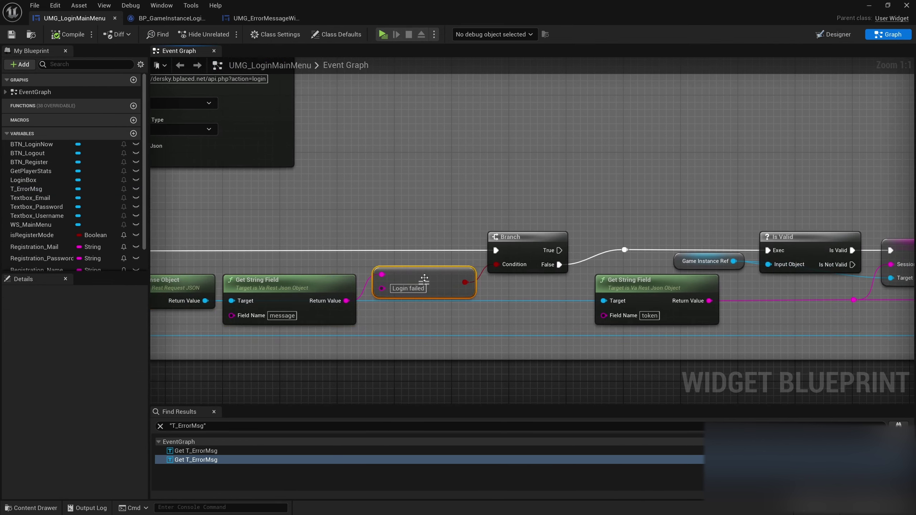
mouse_move(358, 274)
mouse_down()
mouse_move(376, 273)
mouse_move(443, 173)
mouse_up()
scroll(80, 159, down, 2)
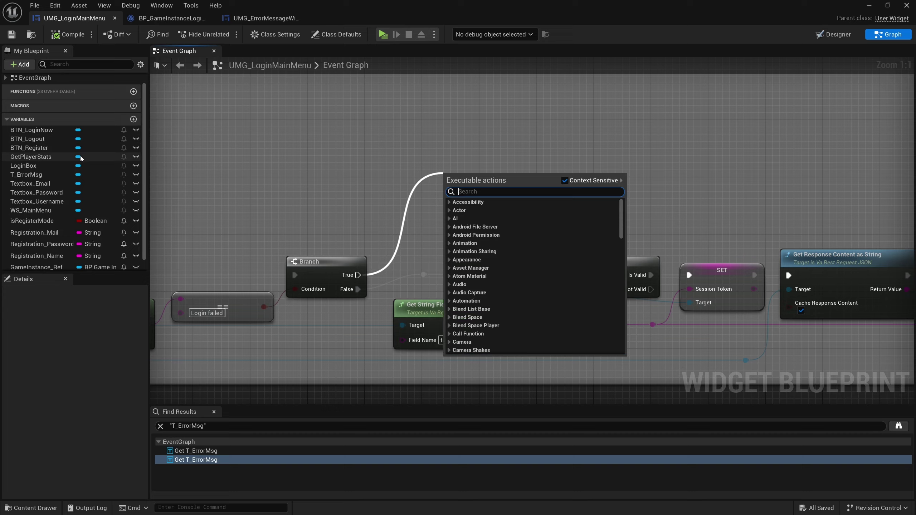
click(220, 153)
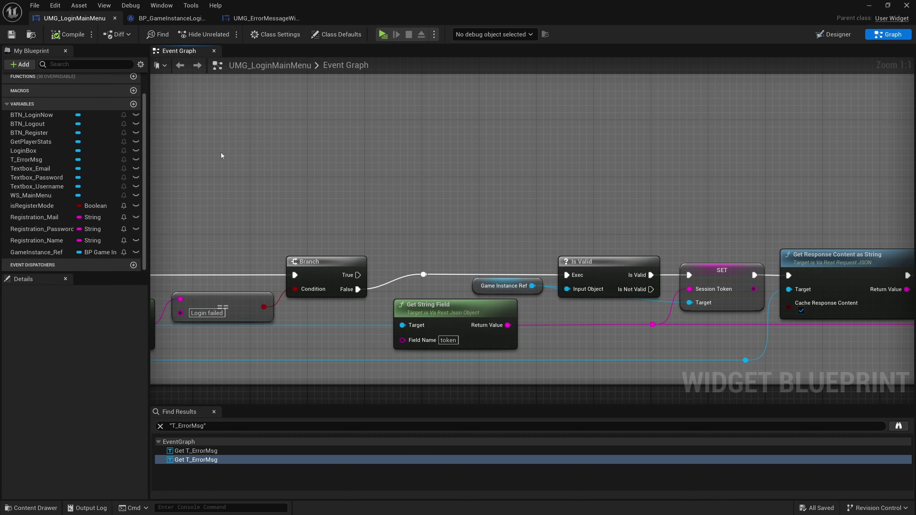
Inspect the construct logic casting Get Game Instance and setting GameInstance_Ref.
scroll(312, 198, down, 6)
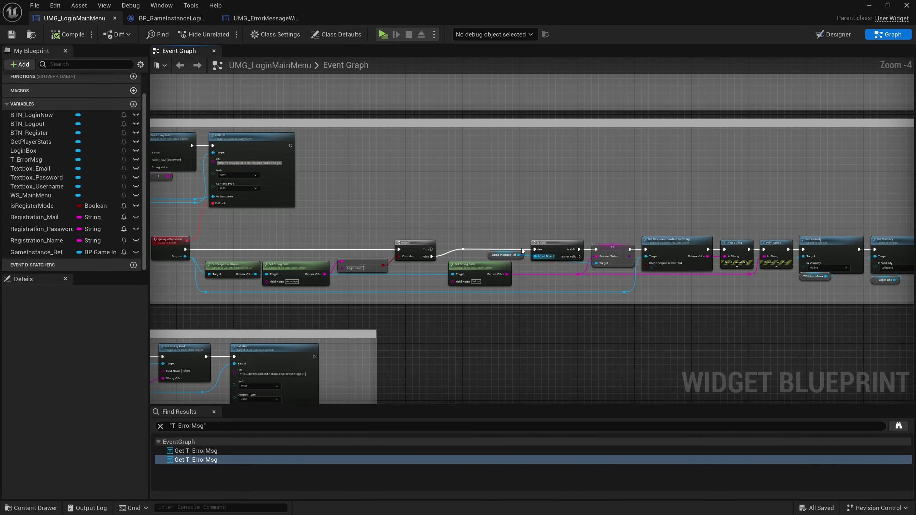
scroll(529, 256, up, 2)
scroll(530, 256, down, 3)
scroll(287, 312, up, 7)
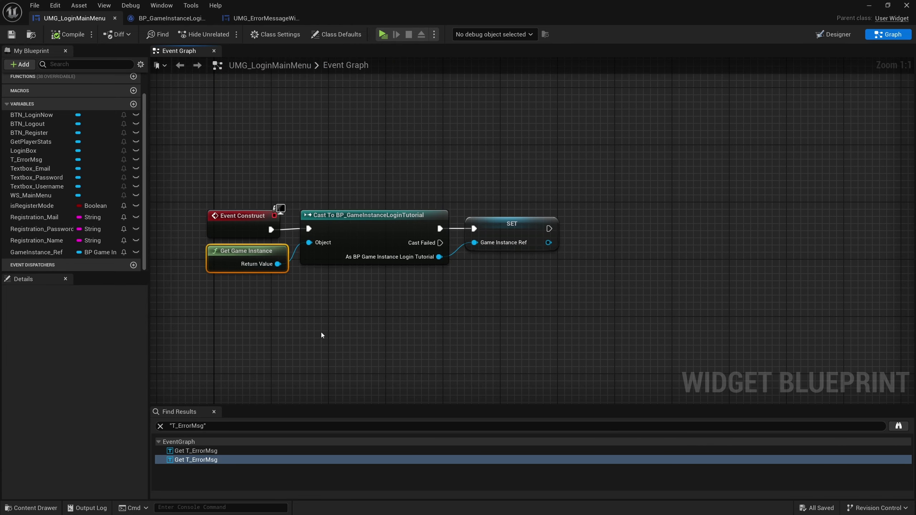
drag(347, 328, 385, 226)
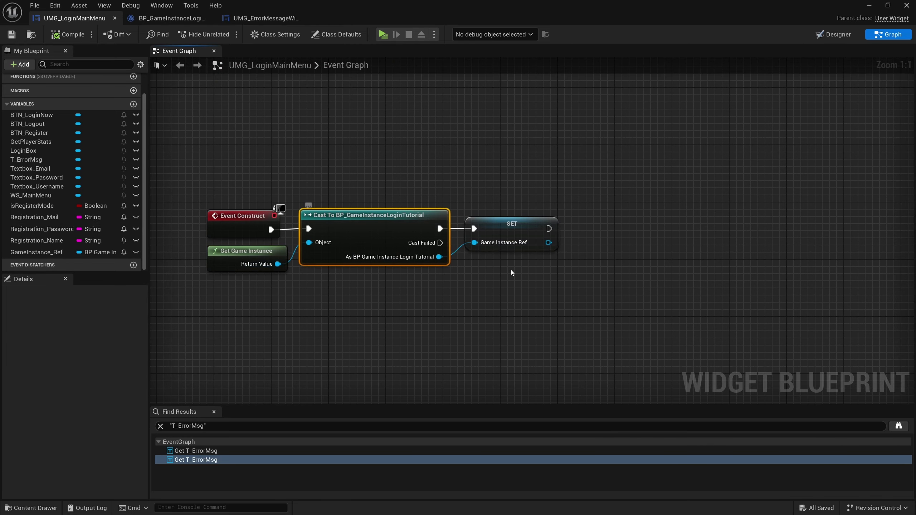
click(517, 231)
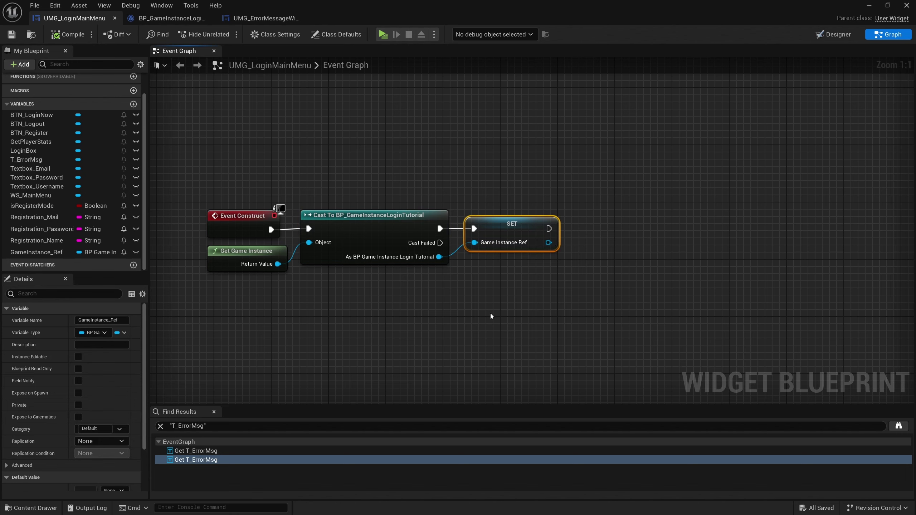
scroll(465, 278, down, 1)
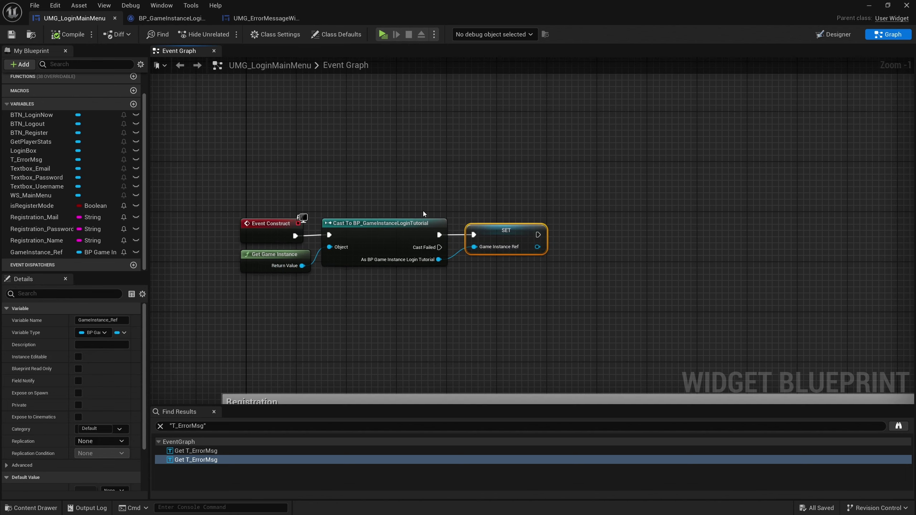
drag(276, 294, 517, 256)
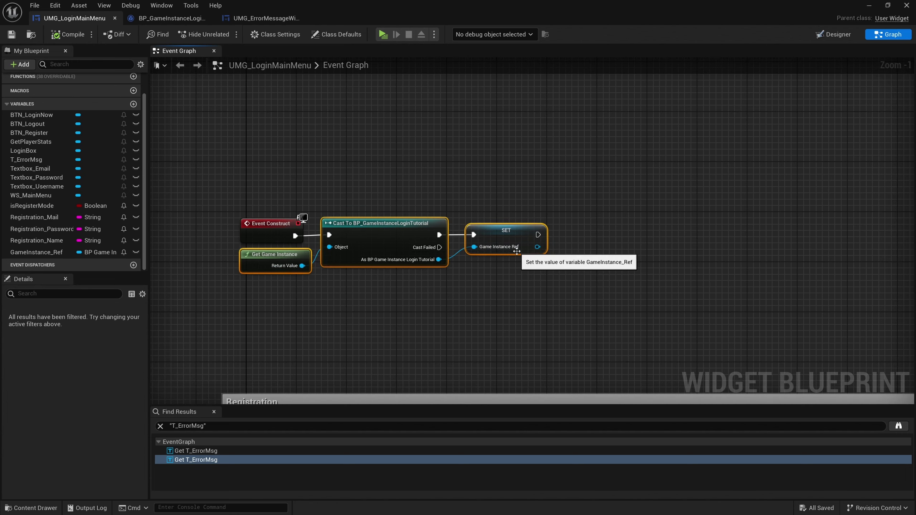
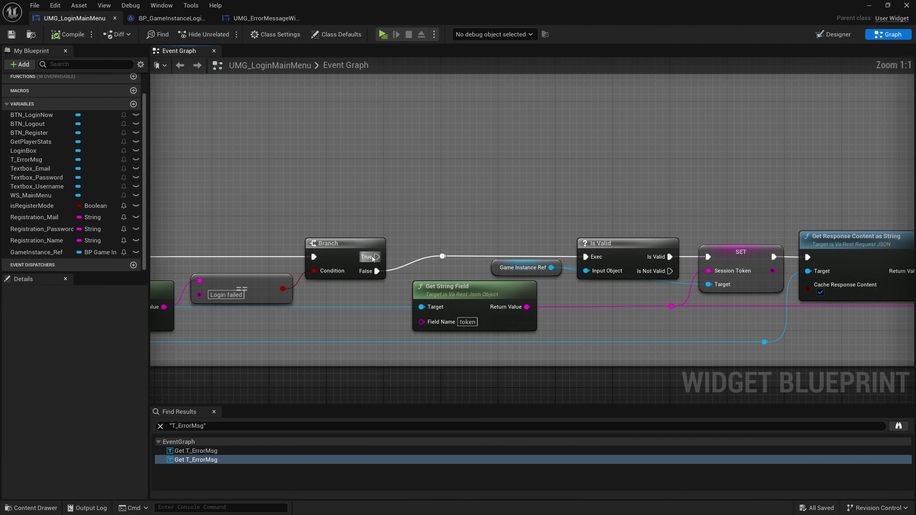
Add a GameInstance_Ref getter and a Show Error Message call node targeting it.
drag(363, 260, 436, 197)
drag(36, 252, 331, 173)
click(374, 184)
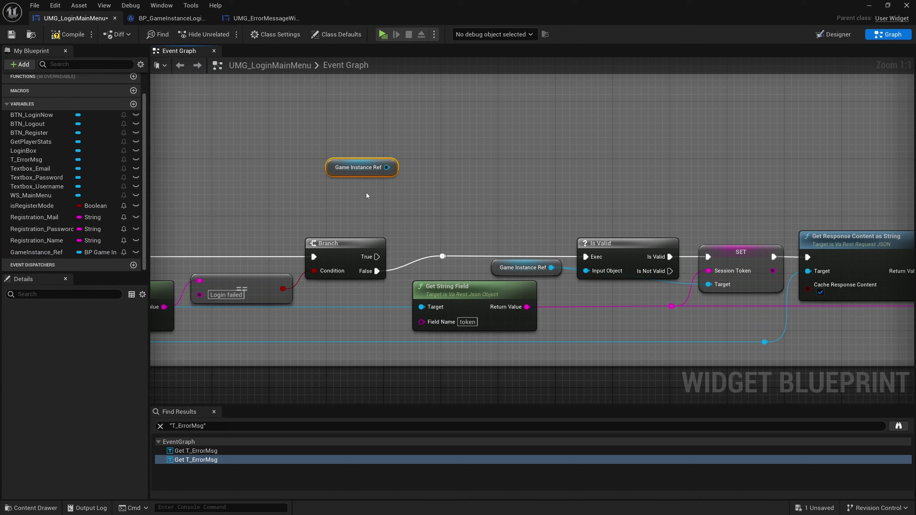
mouse_move(394, 167)
mouse_down()
mouse_move(361, 158)
mouse_move(440, 201)
mouse_up()
key(Escape)
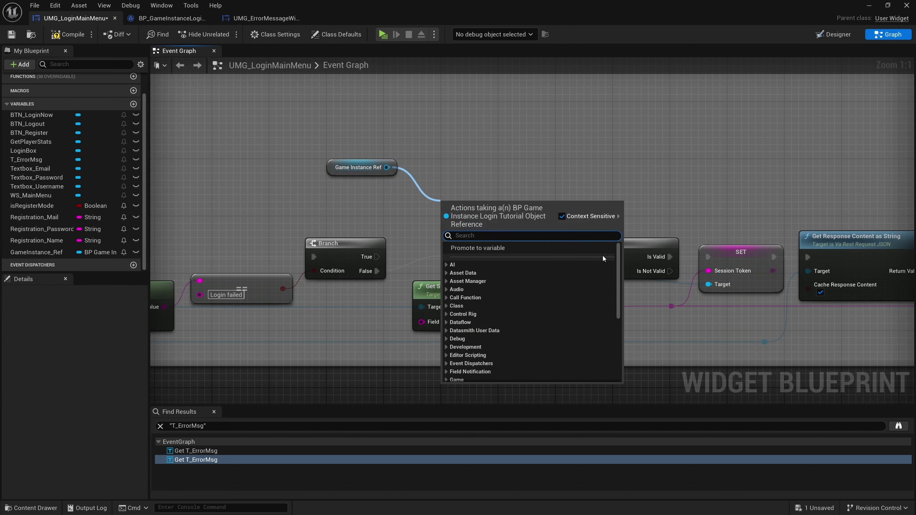
text(show error)
click(603, 255)
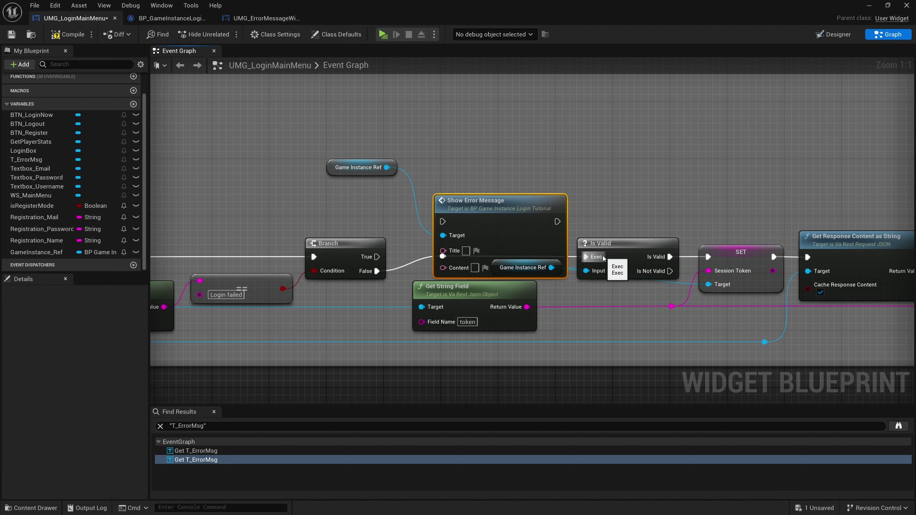
Wire Branch True into Show Error Message and tidy the two new nodes.
drag(532, 243, 546, 192)
drag(376, 257, 457, 171)
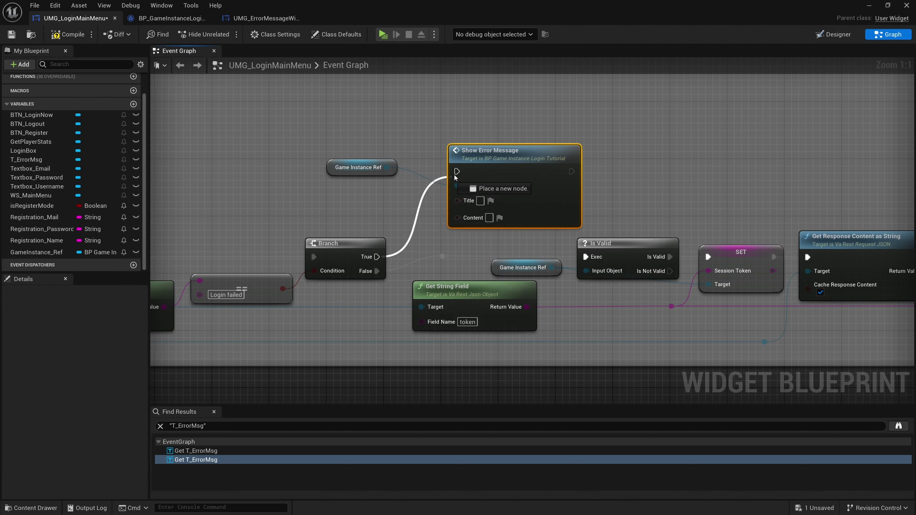
drag(361, 167, 483, 239)
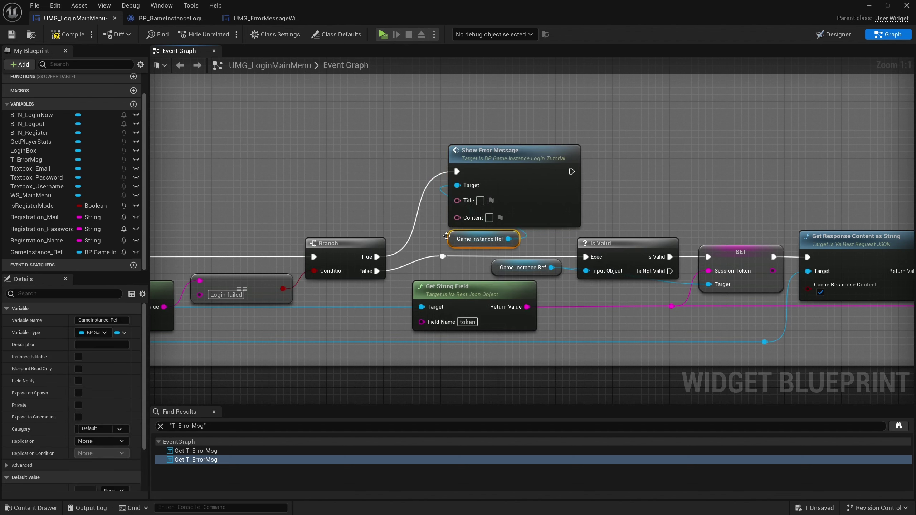
drag(497, 202, 504, 180)
click(679, 180)
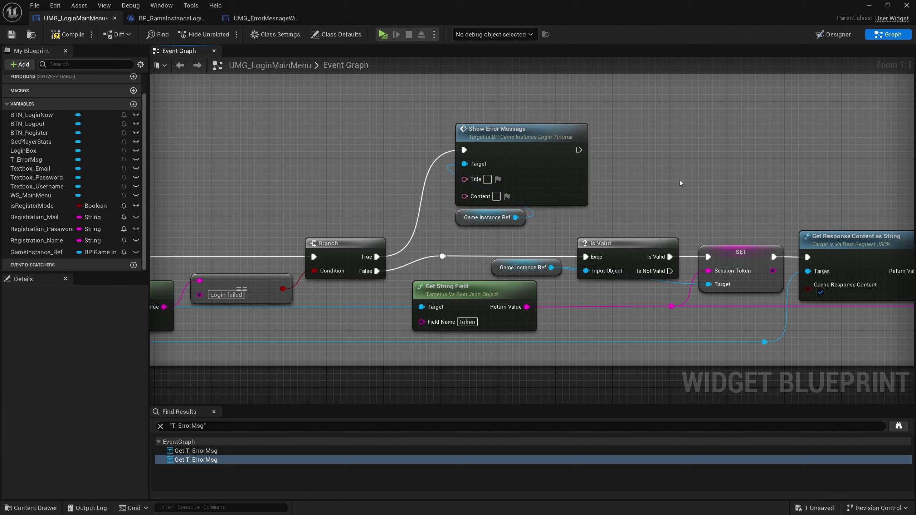
Set the Title to 'Login failed' and the Content to 'Please check your input.'.
click(499, 179)
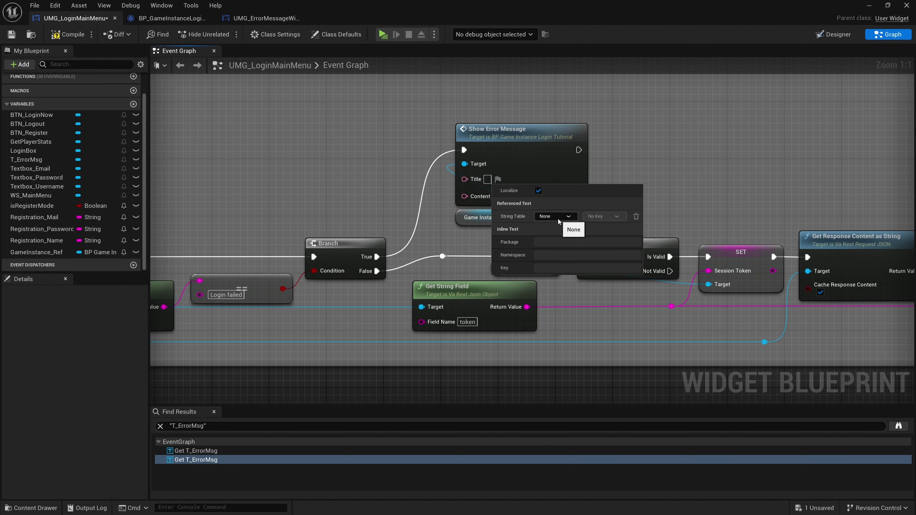
click(479, 197)
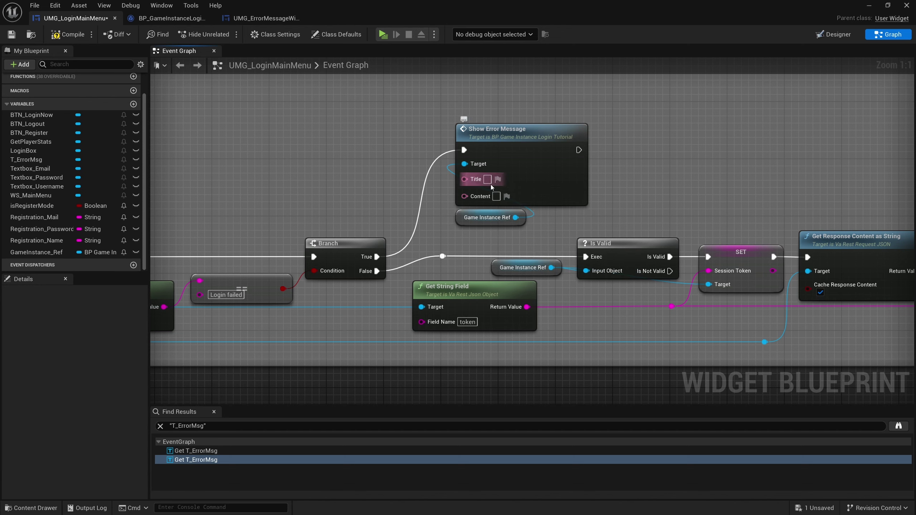
text(Login fa)
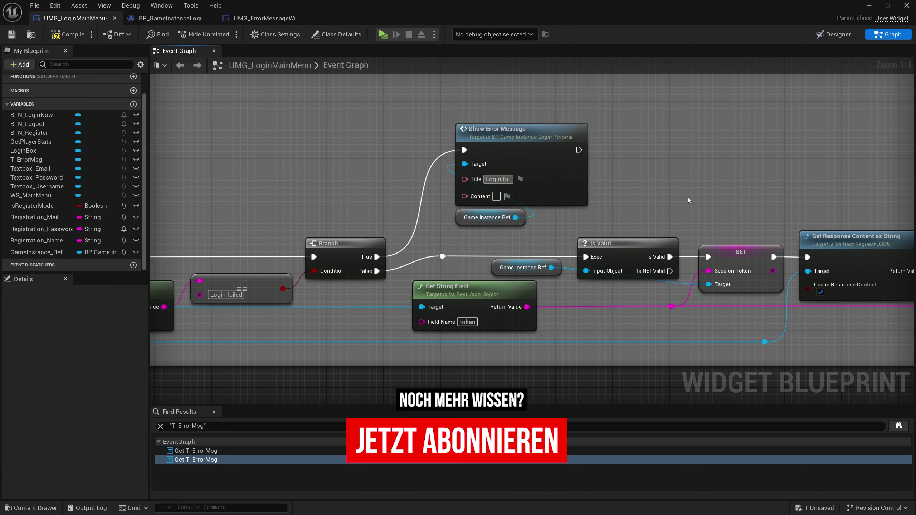
text(iled)
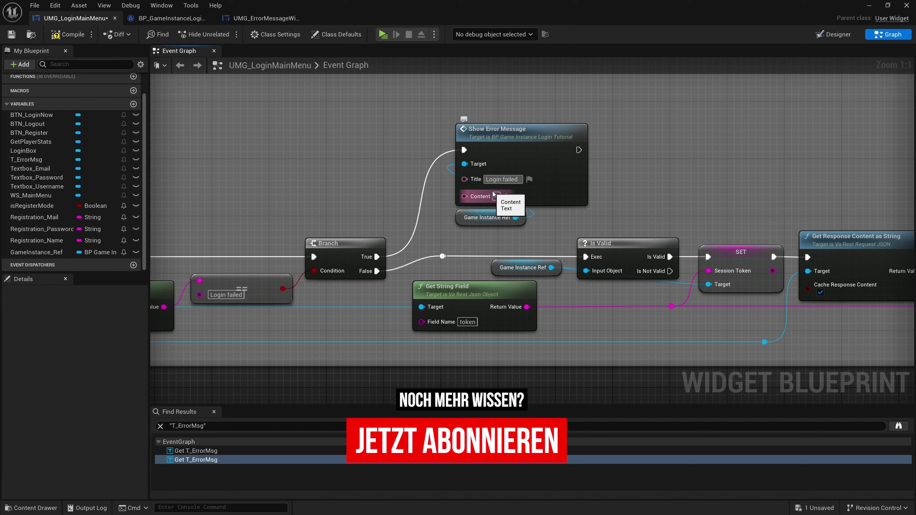
click(496, 196)
text(Please c)
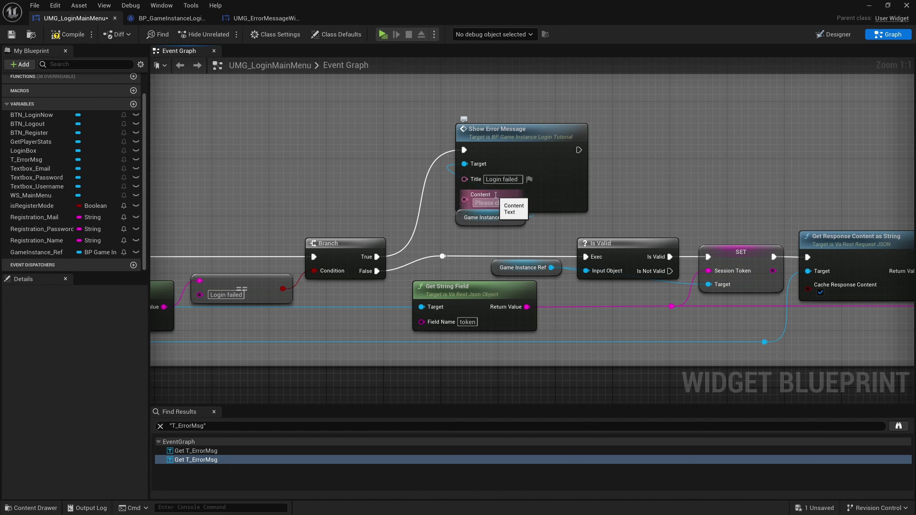
text(heck your)
key(Return)
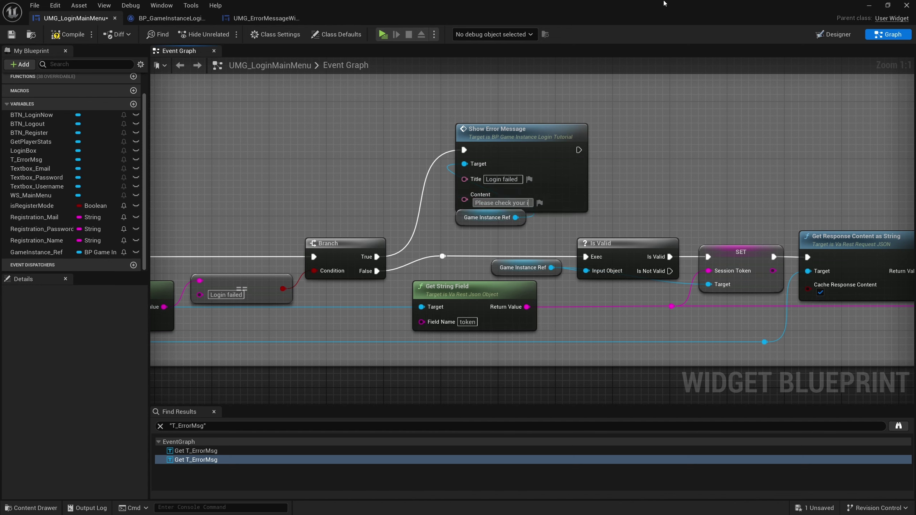
text(np)
text(ut.)
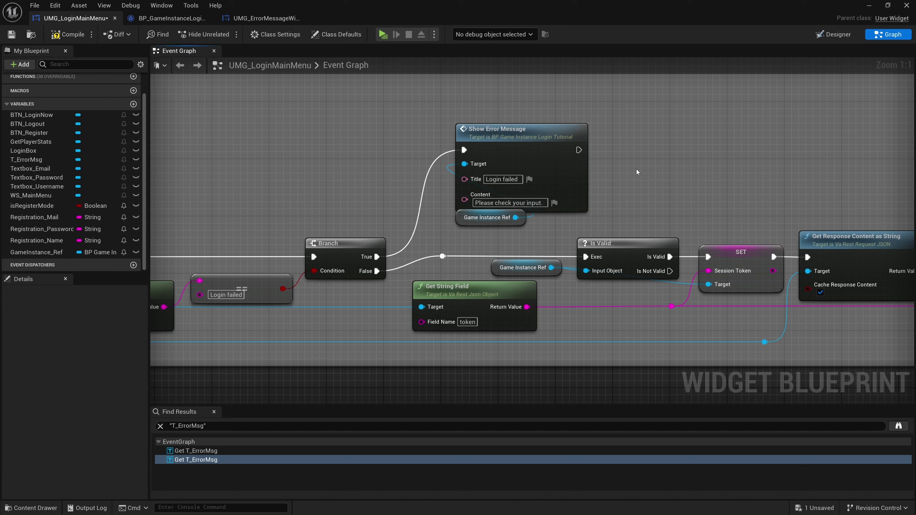
Compile and save the login widget blueprint.
drag(564, 143, 564, 136)
click(57, 35)
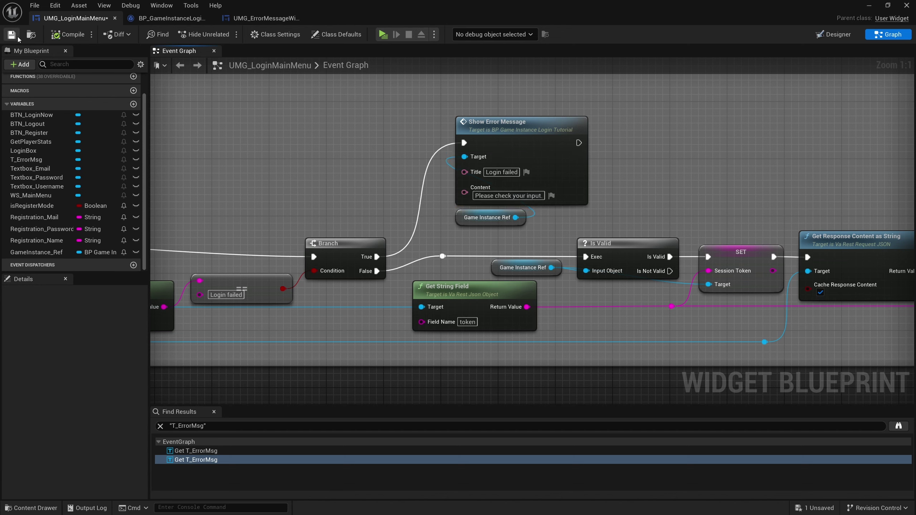
click(17, 37)
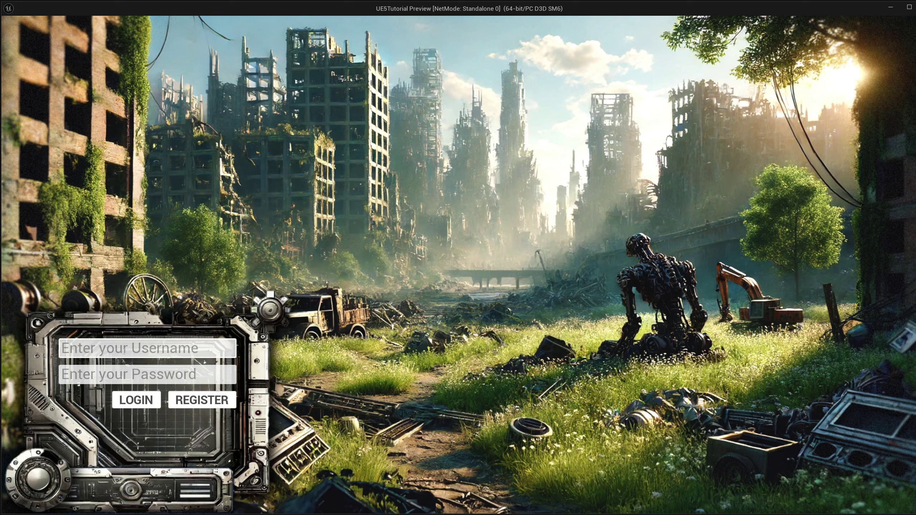
In the play preview, enter a username and password and attempt to log in.
text(DerSky123)
key(Tab)
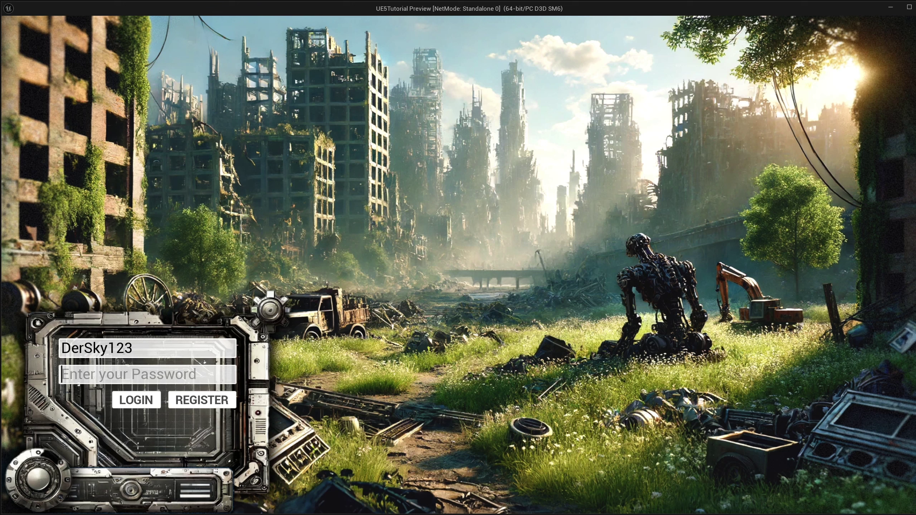
text(12)
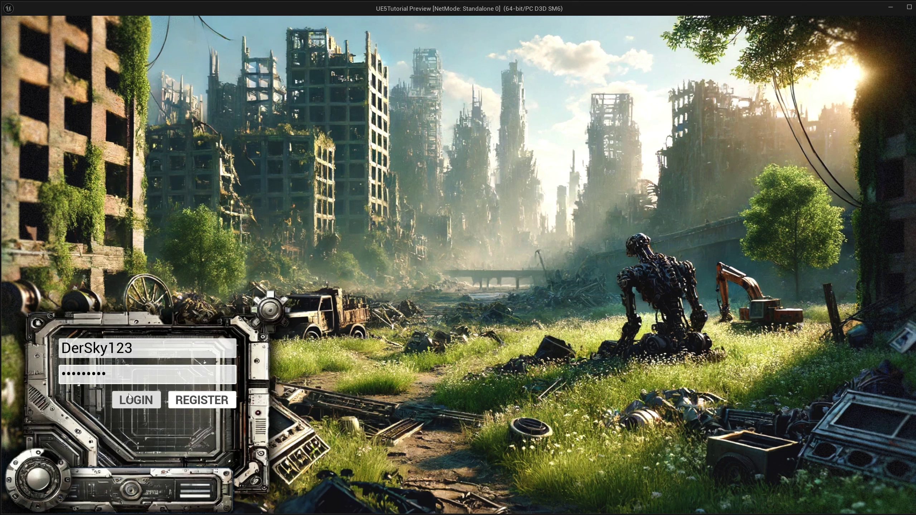
click(130, 407)
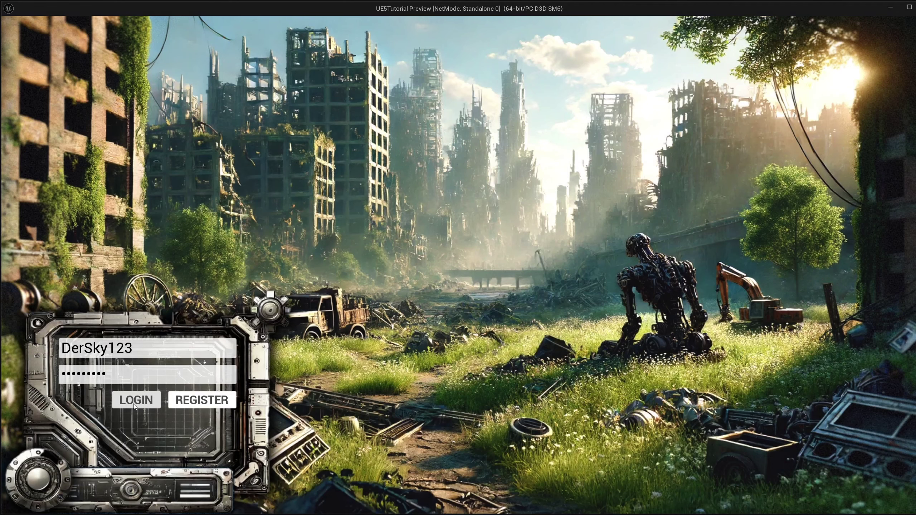
Retry the login, dismiss the 'Login failed' popup, and try once more.
click(134, 405)
click(142, 400)
click(143, 400)
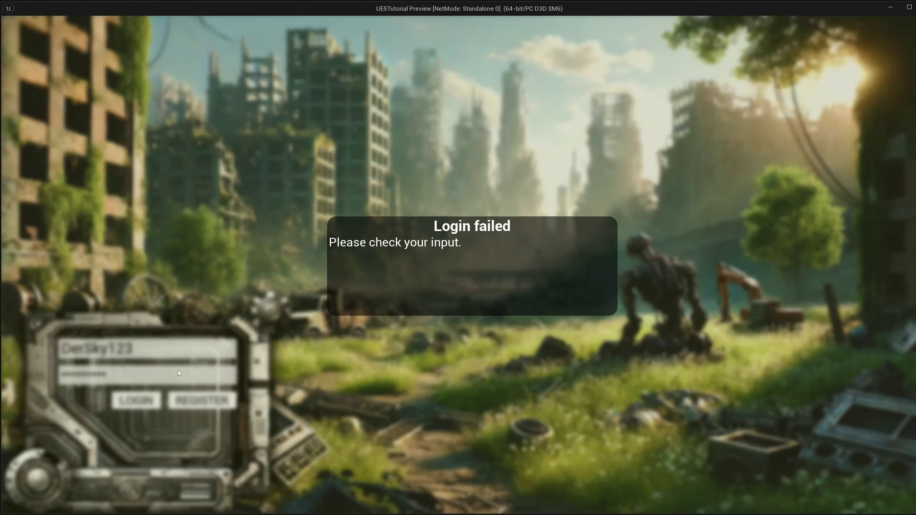